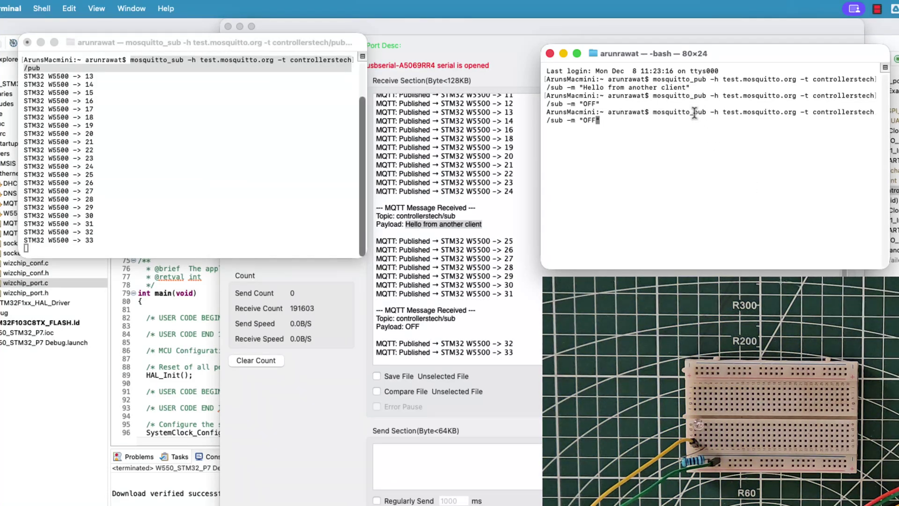
# Publish OFF to controllerstech/sub, recall the command to resend it as ON, then show the desktop.
pyautogui.press('BackSpace')
pyautogui.press('BackSpace')
pyautogui.press('BackSpace')
pyautogui.write('ON')
pyautogui.press('Return')
pyautogui.press('Up')
pyautogui.press('Left')
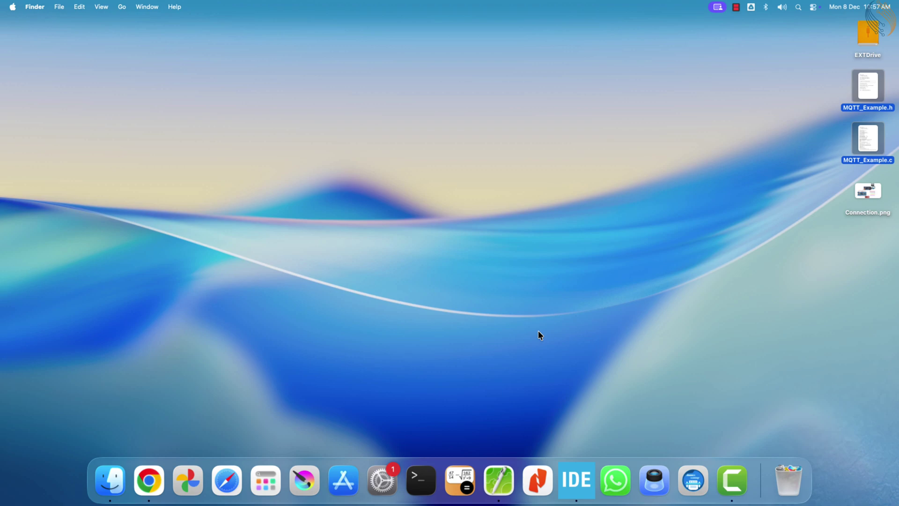
pyautogui.click(760, 307)
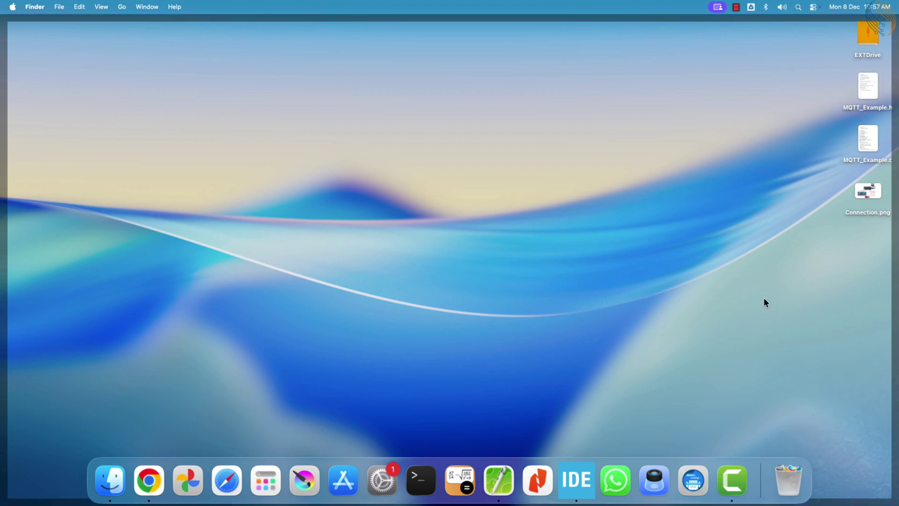
pyautogui.doubleClick(871, 194)
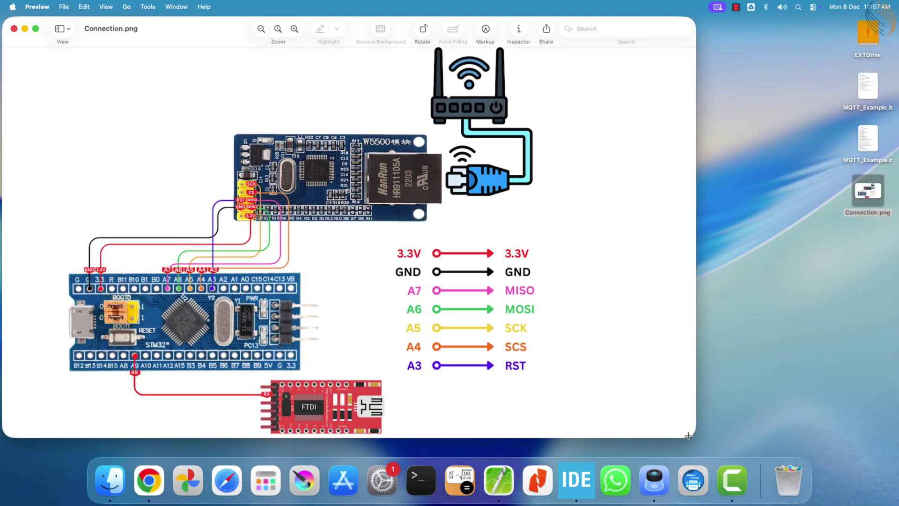
pyautogui.doubleClick(694, 437)
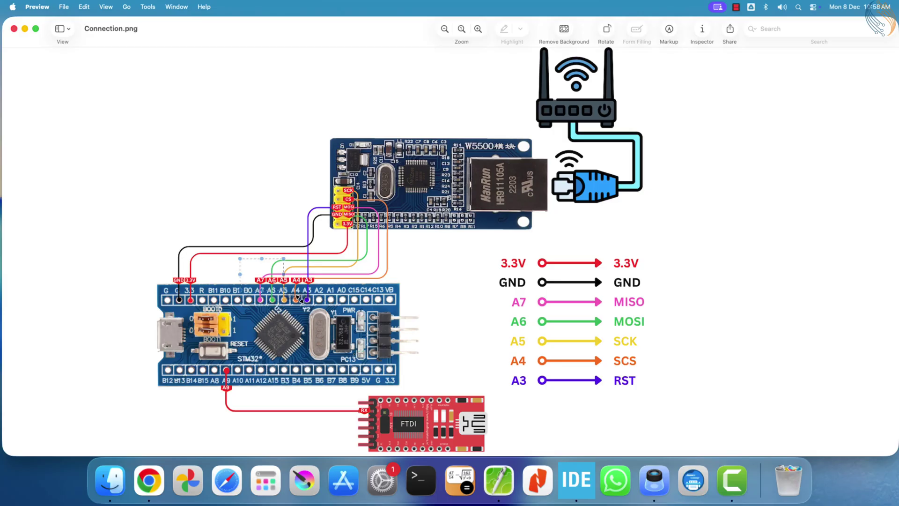
pyautogui.moveTo(298, 173); pyautogui.dragTo(429, 250)
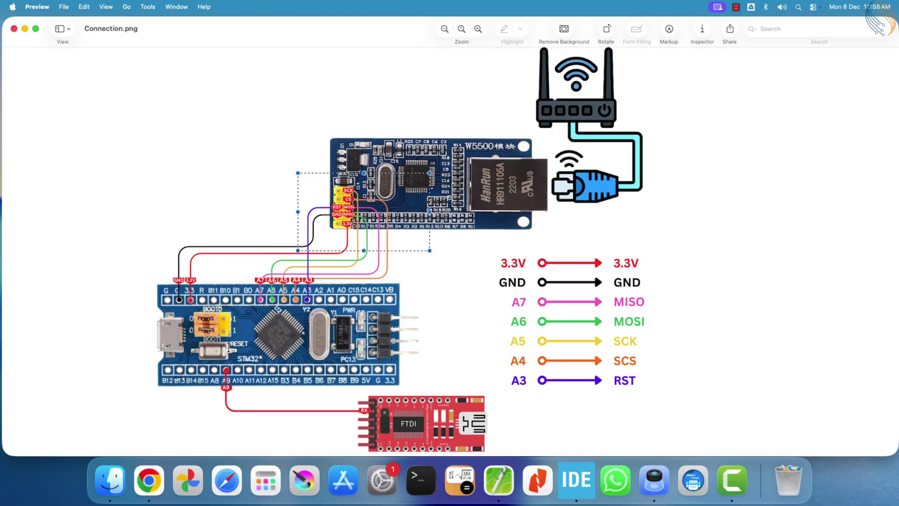
pyautogui.moveTo(180, 342)
pyautogui.mouseDown()
pyautogui.moveTo(277, 395)
pyautogui.moveTo(501, 453)
pyautogui.mouseUp()
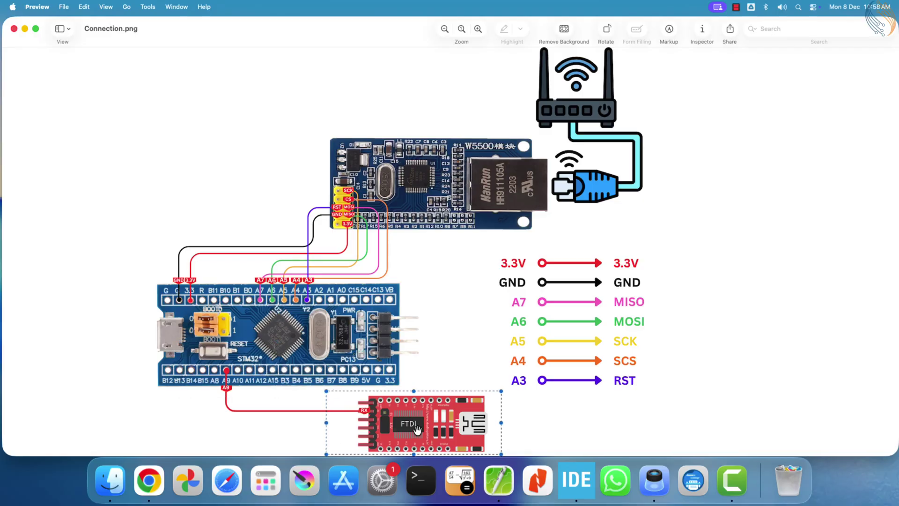
# Rename the project from W550_STM32_P1 to W550_STM32_P7.
pyautogui.click(25, 29)
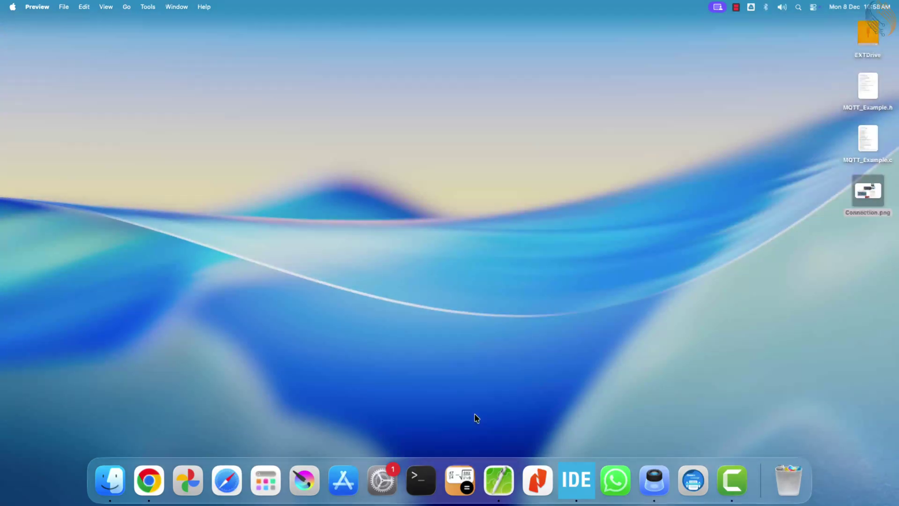
pyautogui.click(576, 480)
pyautogui.click(56, 64)
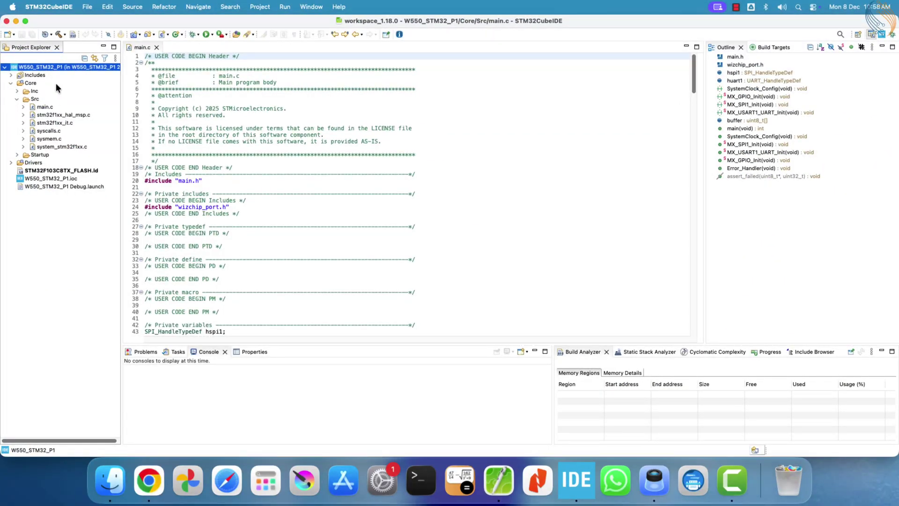
pyautogui.rightClick(47, 66)
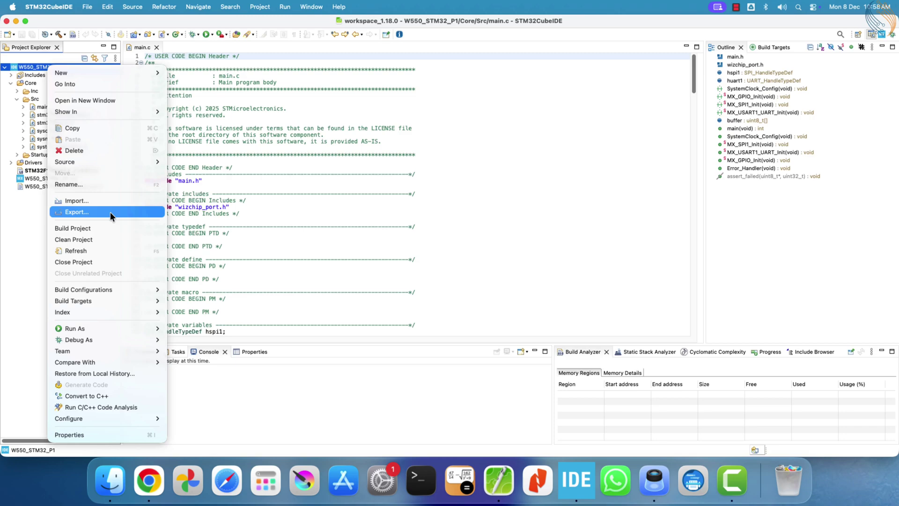
pyautogui.click(114, 183)
pyautogui.click(411, 191)
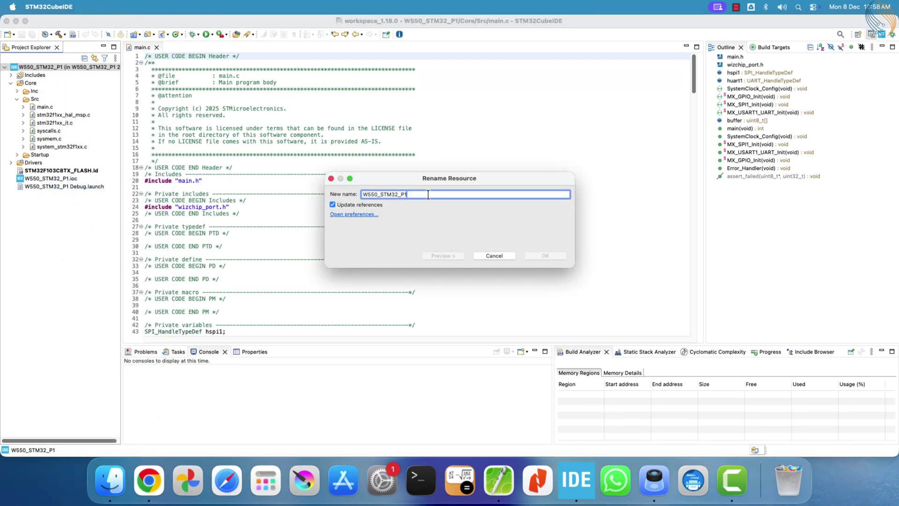
pyautogui.press('BackSpace')
pyautogui.write('7')
pyautogui.press('Return')
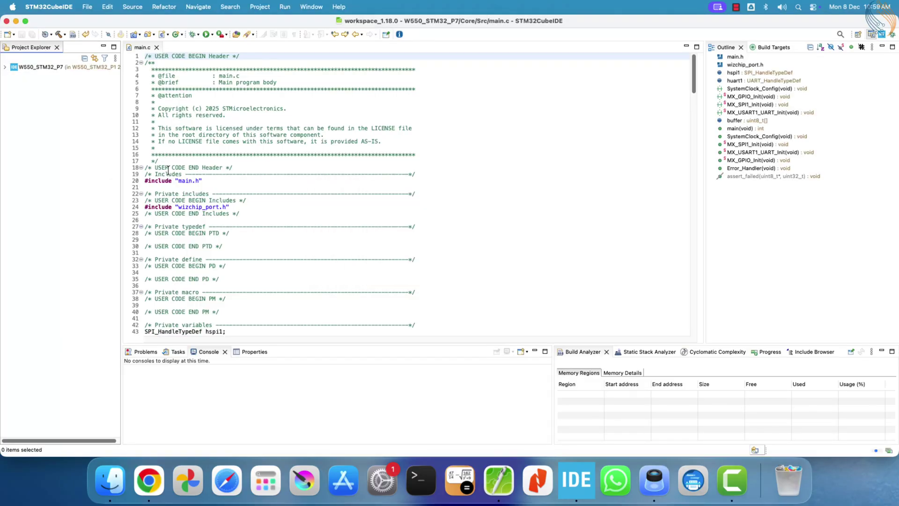
# Expand Core, Drivers and Ethernet_W550, and show the ioLibrary_Driver-master folder in Finder.
pyautogui.click(5, 67)
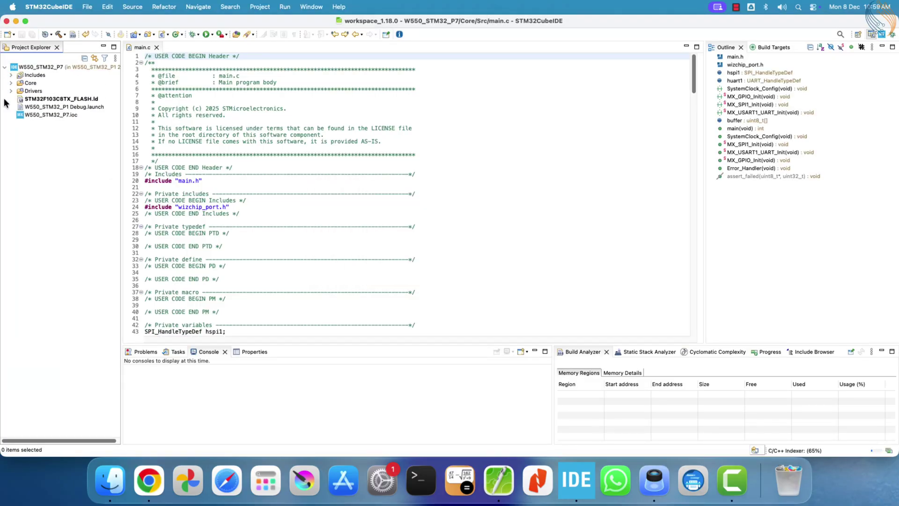
pyautogui.click(10, 83)
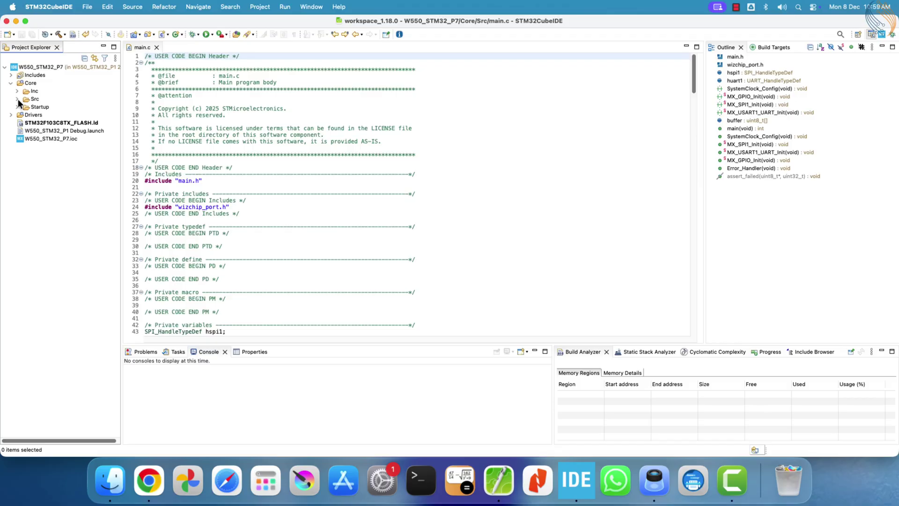
pyautogui.click(10, 114)
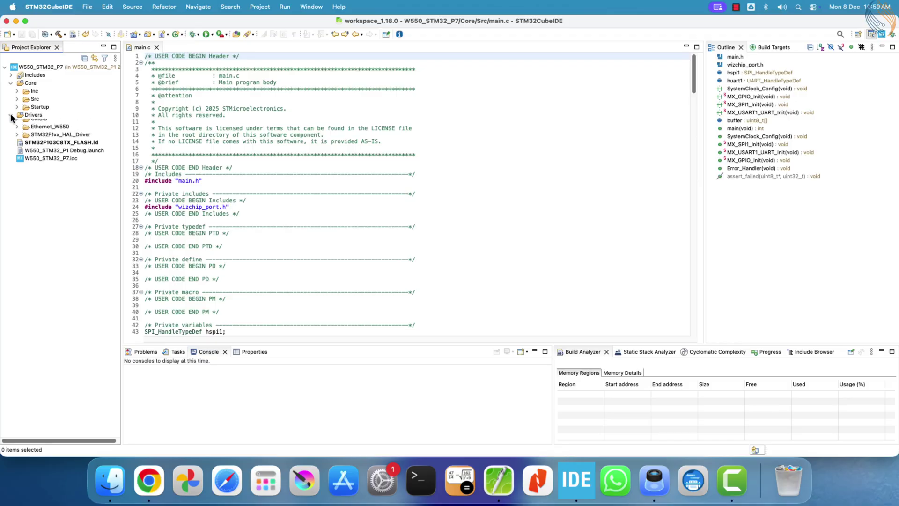
pyautogui.click(18, 131)
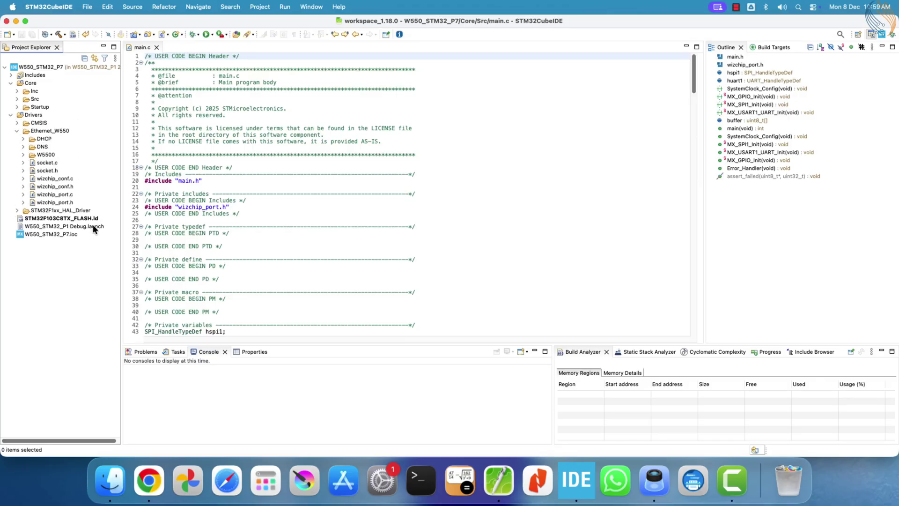
pyautogui.click(111, 481)
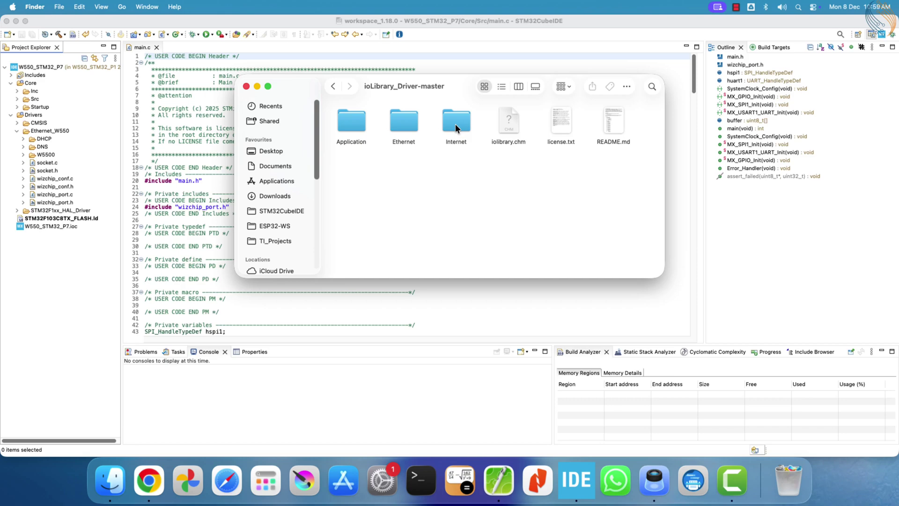
# Copy the Internet/MQTT library folder into Ethernet_W550 and inspect its MQTTPacket sources.
pyautogui.doubleClick(456, 123)
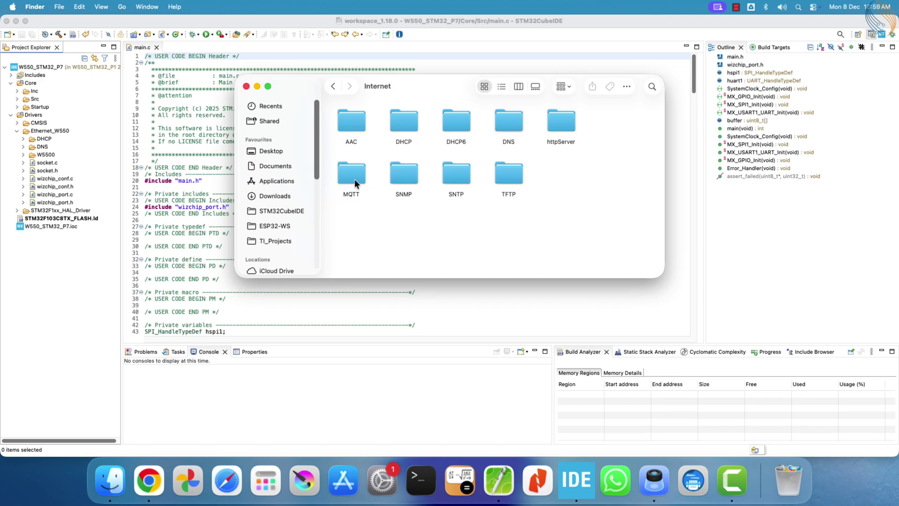
pyautogui.click(353, 176)
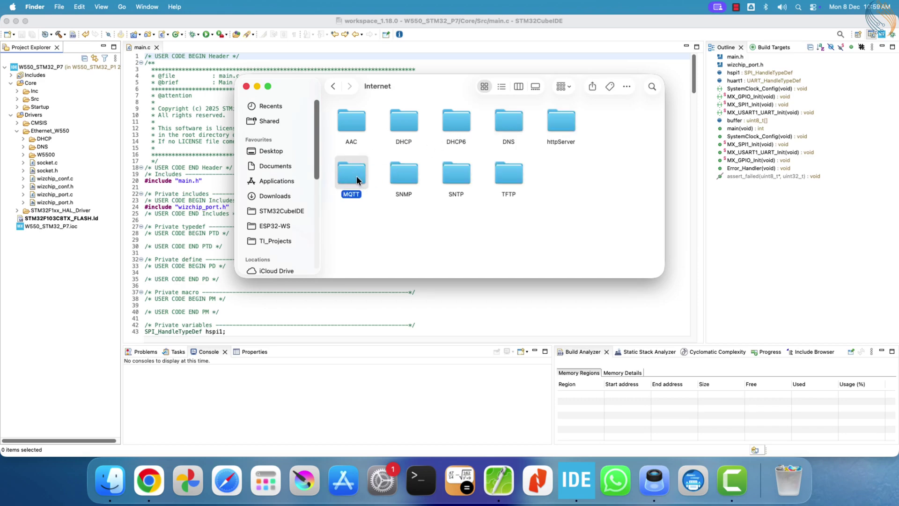
pyautogui.moveTo(357, 180); pyautogui.dragTo(62, 134)
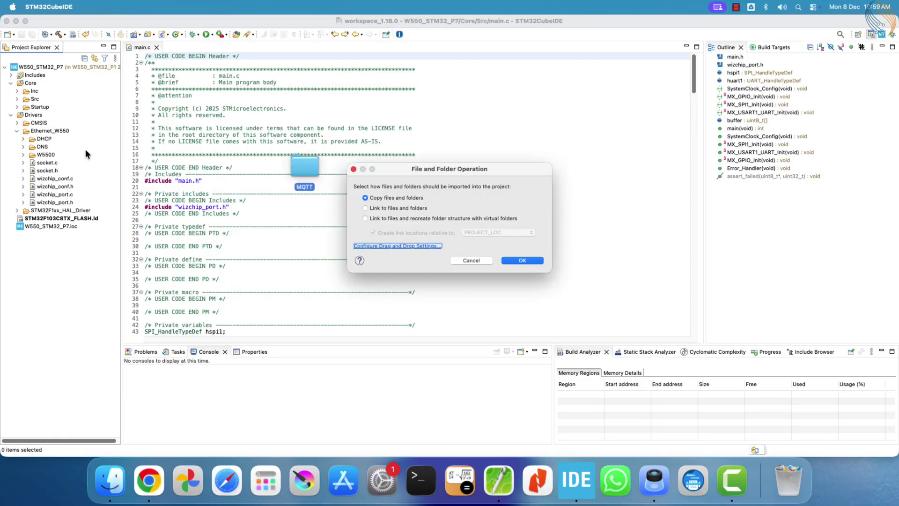
pyautogui.click(524, 261)
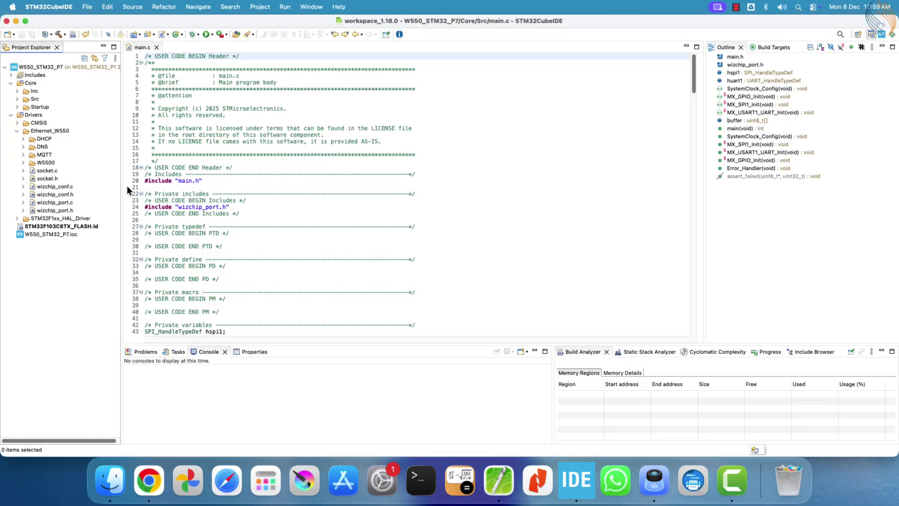
pyautogui.click(23, 154)
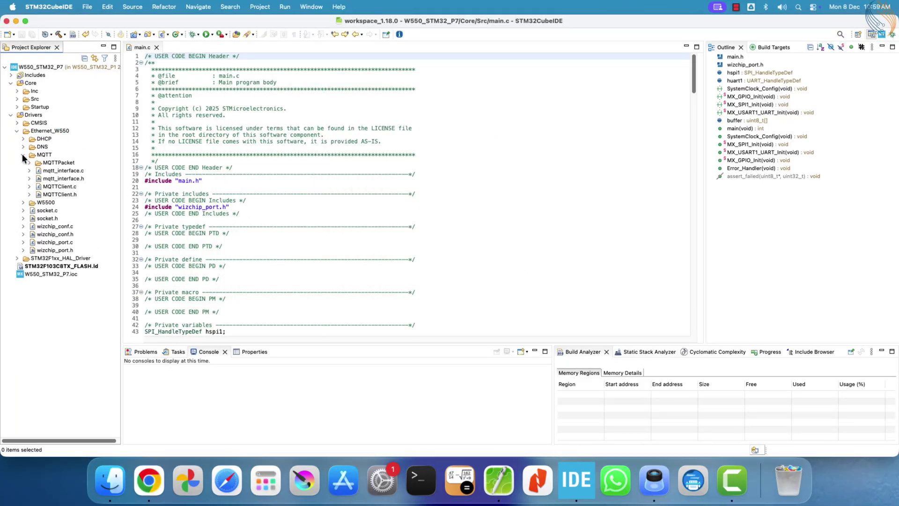
pyautogui.click(60, 194)
pyautogui.click(65, 178)
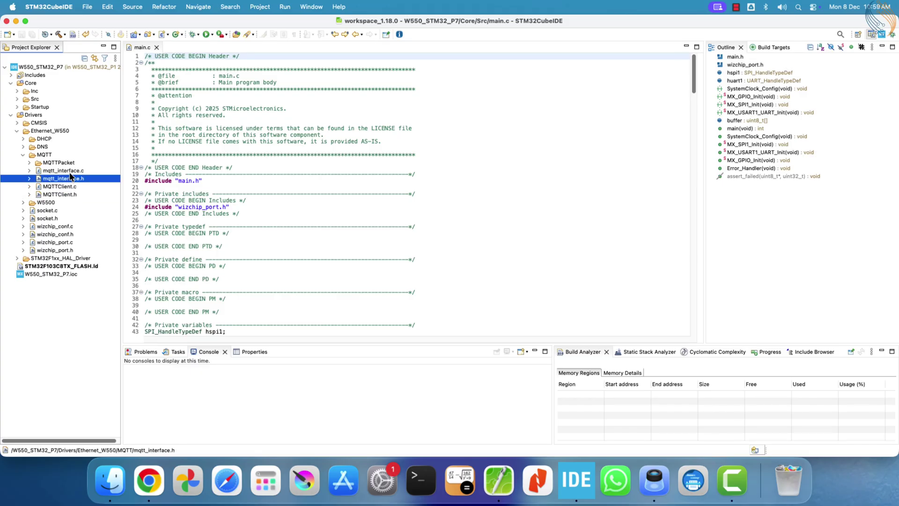
pyautogui.click(30, 162)
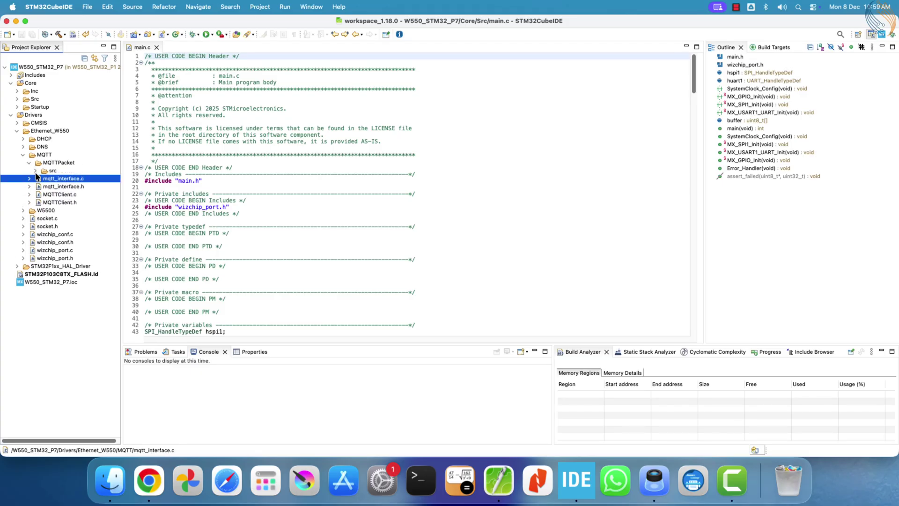
pyautogui.click(36, 170)
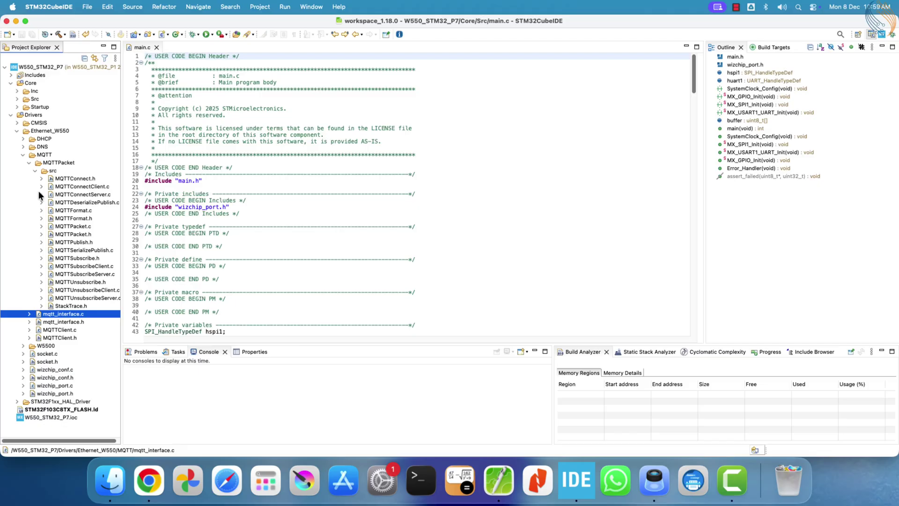
pyautogui.click(28, 163)
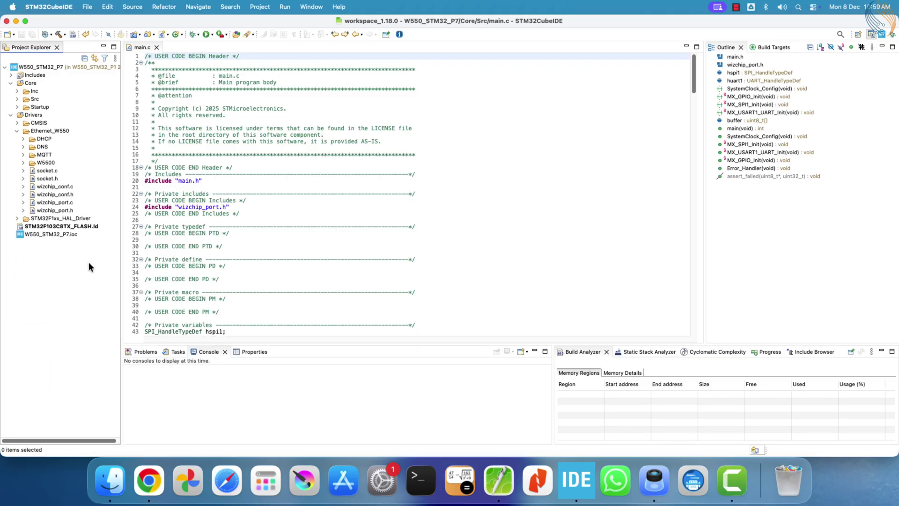
# Copy MQTT_Example.c and MQTT_Example.h from the Desktop into Ethernet_W550.
pyautogui.click(110, 478)
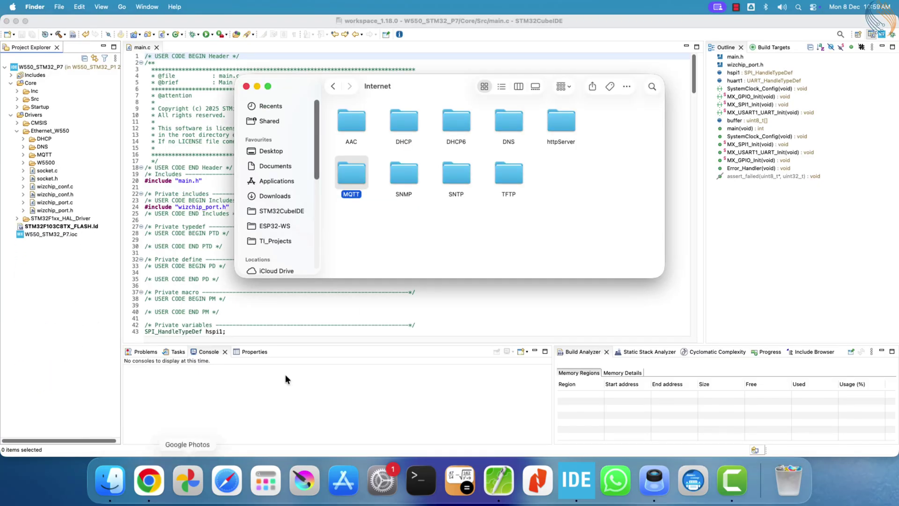
pyautogui.click(268, 151)
pyautogui.moveTo(386, 171)
pyautogui.mouseDown()
pyautogui.moveTo(463, 122)
pyautogui.moveTo(61, 131)
pyautogui.mouseUp()
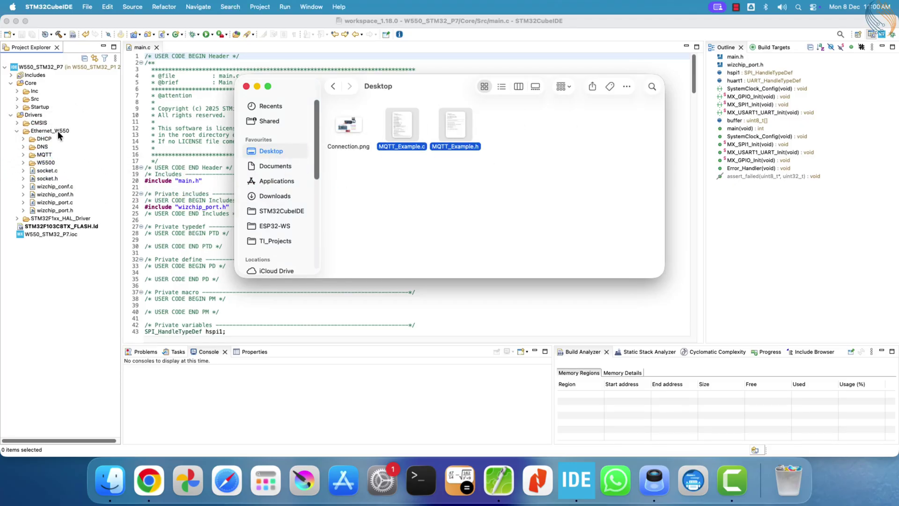
pyautogui.click(522, 257)
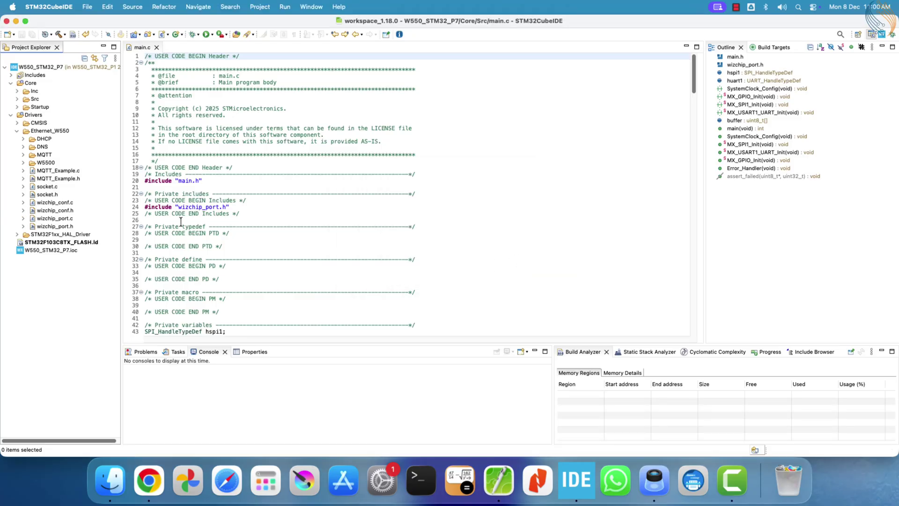
pyautogui.click(65, 171)
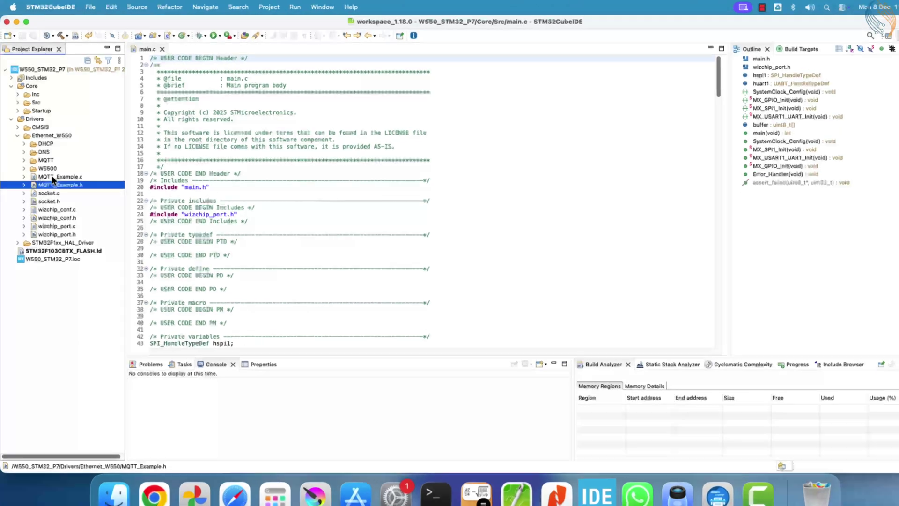
pyautogui.doubleClick(53, 176)
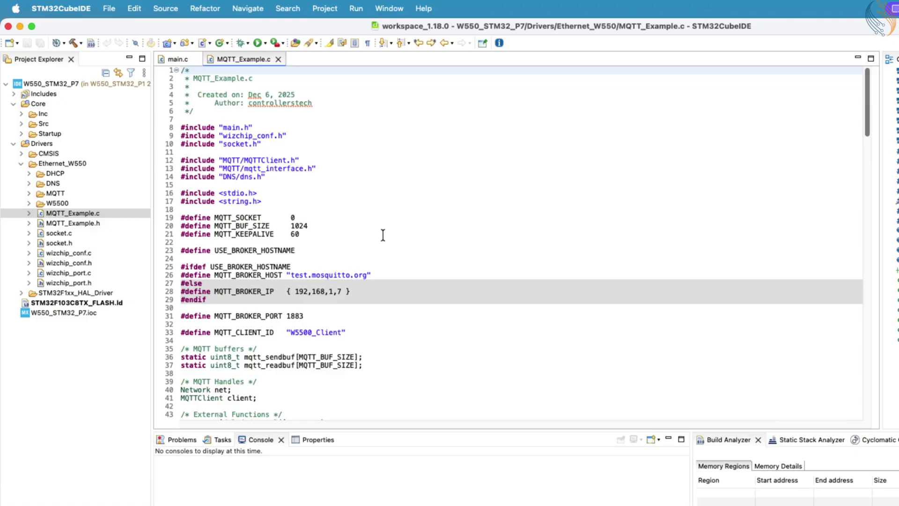
pyautogui.scroll(-2, 382, 236)
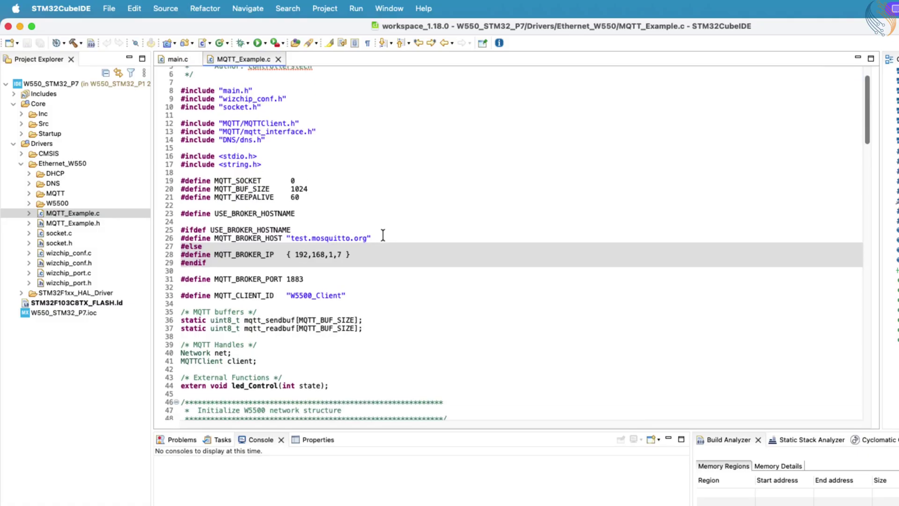
pyautogui.moveTo(183, 180); pyautogui.dragTo(367, 180)
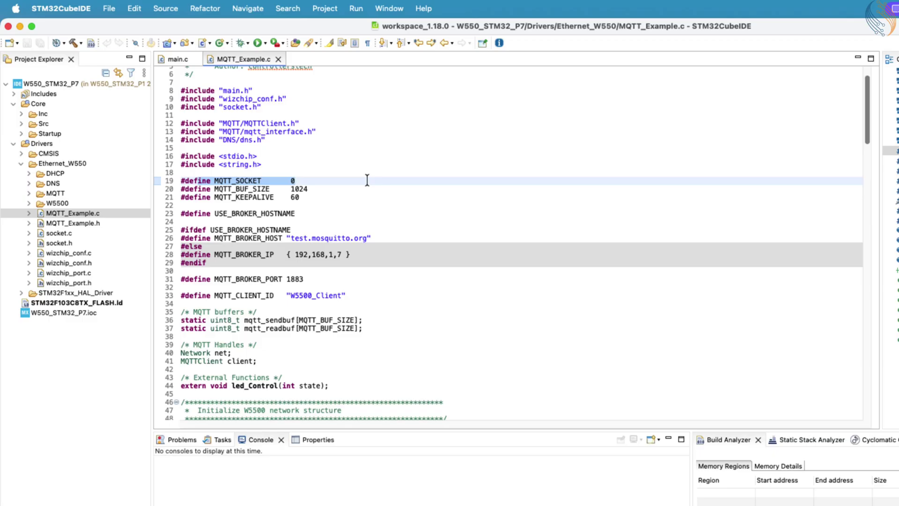
pyautogui.doubleClick(69, 273)
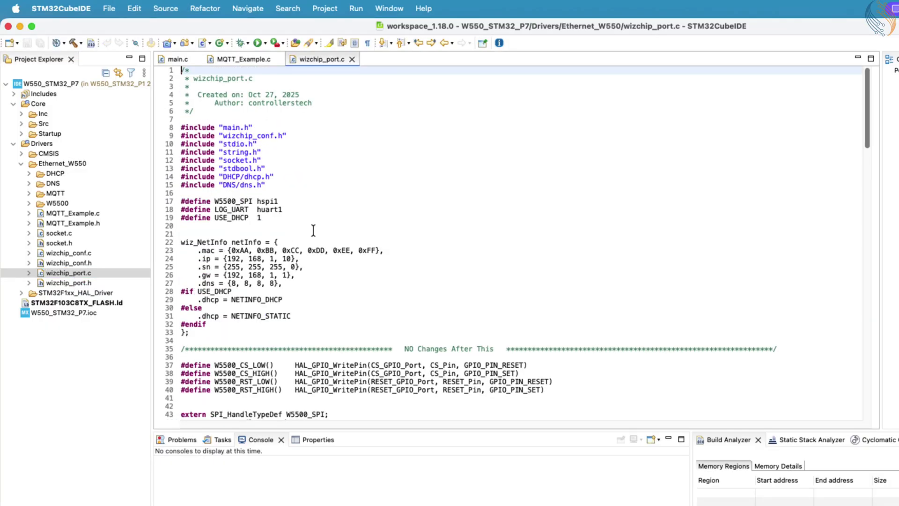
pyautogui.scroll(-1, 294, 229)
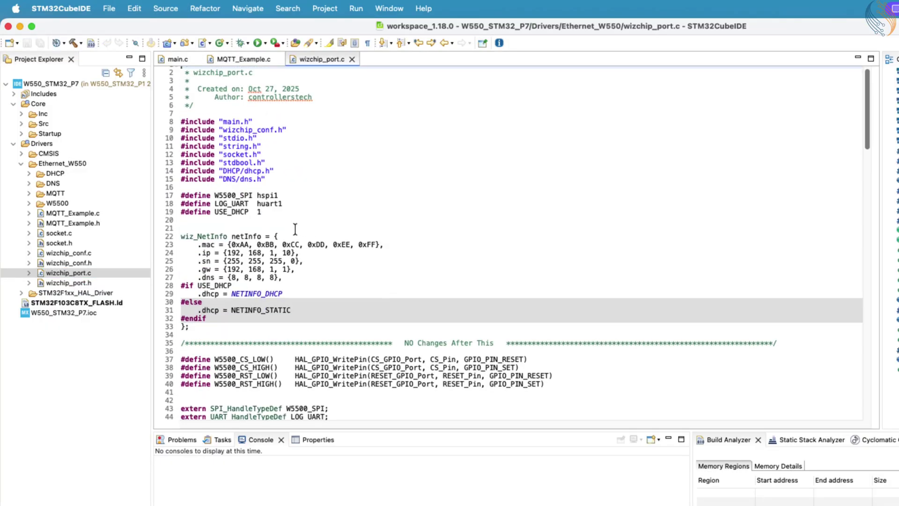
pyautogui.scroll(-9, 294, 229)
pyautogui.scroll(-2, 295, 229)
pyautogui.scroll(-5, 296, 229)
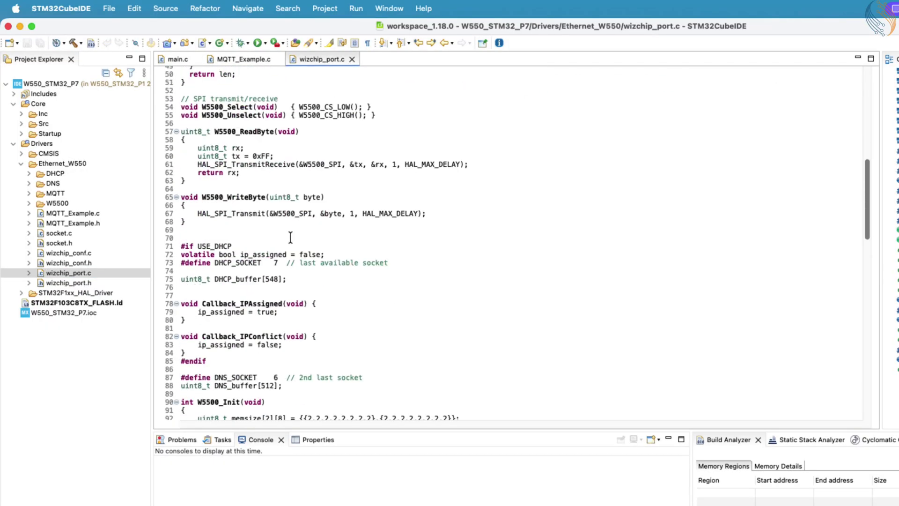
pyautogui.moveTo(232, 263); pyautogui.dragTo(389, 262)
pyautogui.scroll(-1, 264, 275)
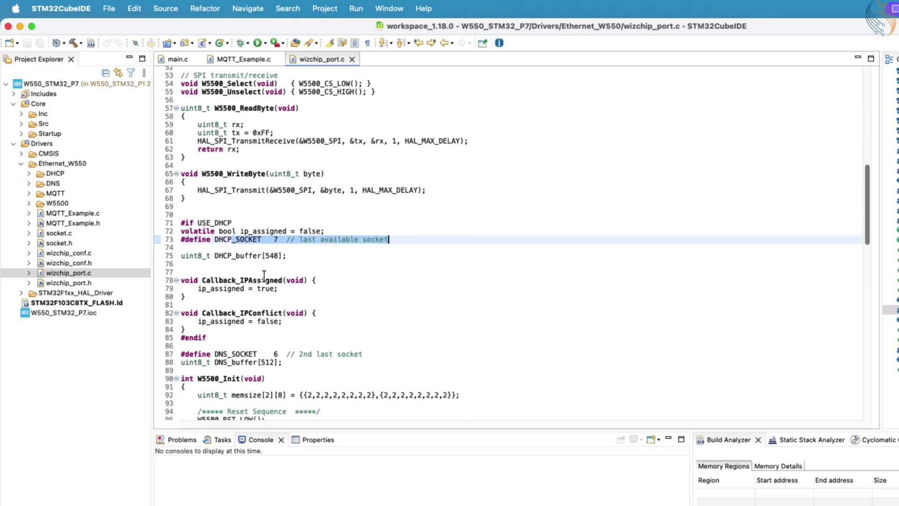
pyautogui.moveTo(232, 353); pyautogui.dragTo(363, 353)
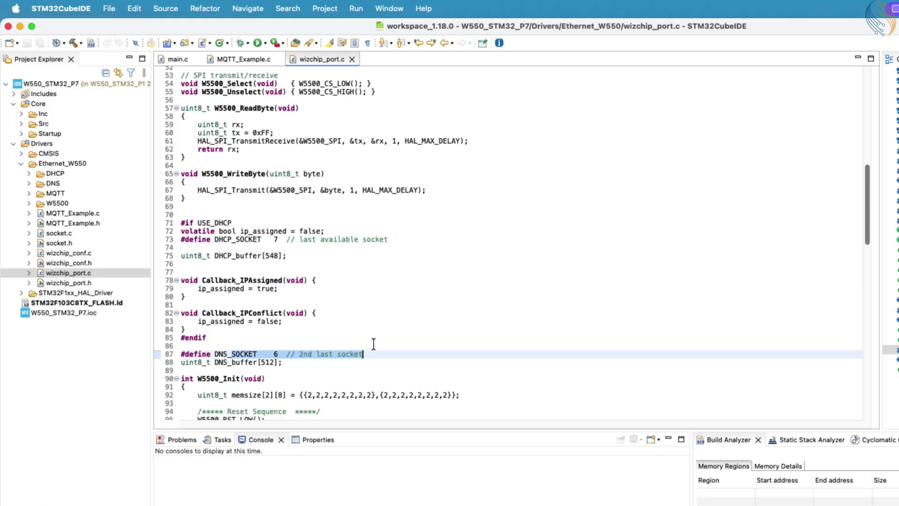
pyautogui.click(353, 59)
pyautogui.moveTo(243, 181); pyautogui.dragTo(310, 180)
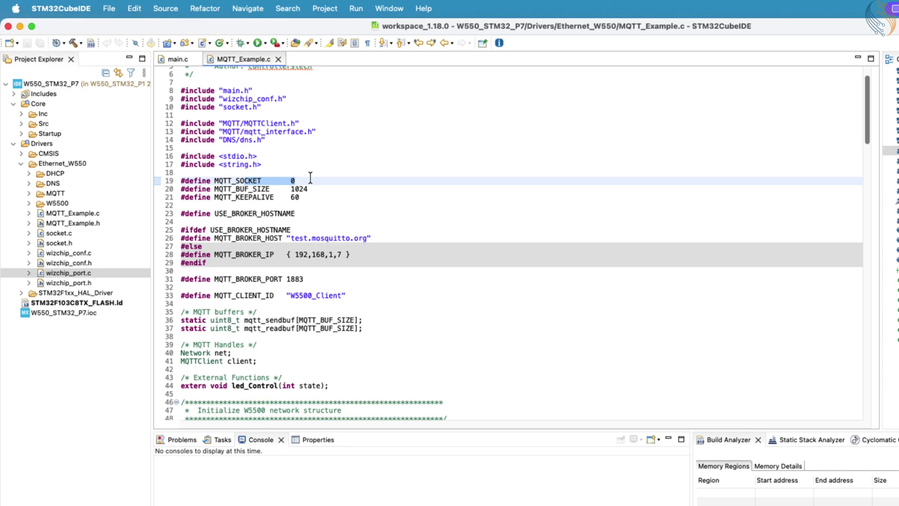
pyautogui.click(309, 180)
pyautogui.moveTo(213, 213)
pyautogui.mouseDown()
pyautogui.moveTo(301, 221)
pyautogui.moveTo(365, 239)
pyautogui.mouseUp()
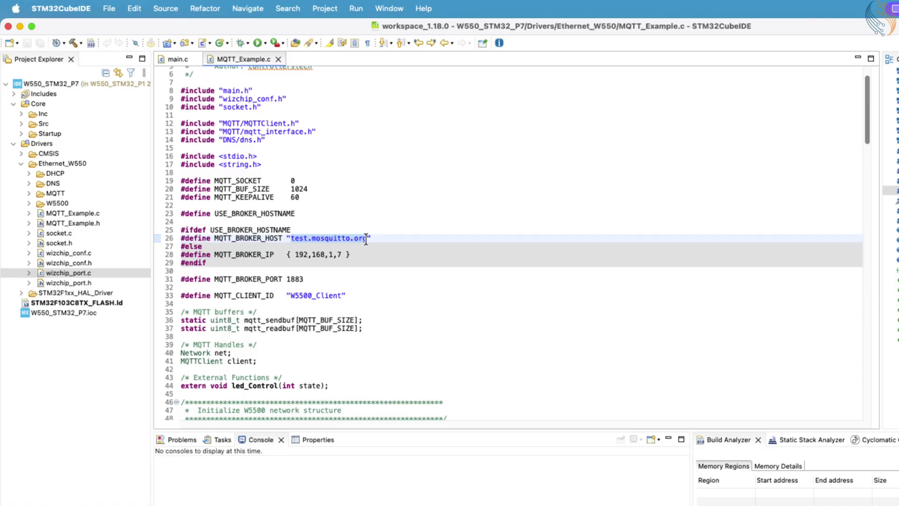
pyautogui.click(226, 214)
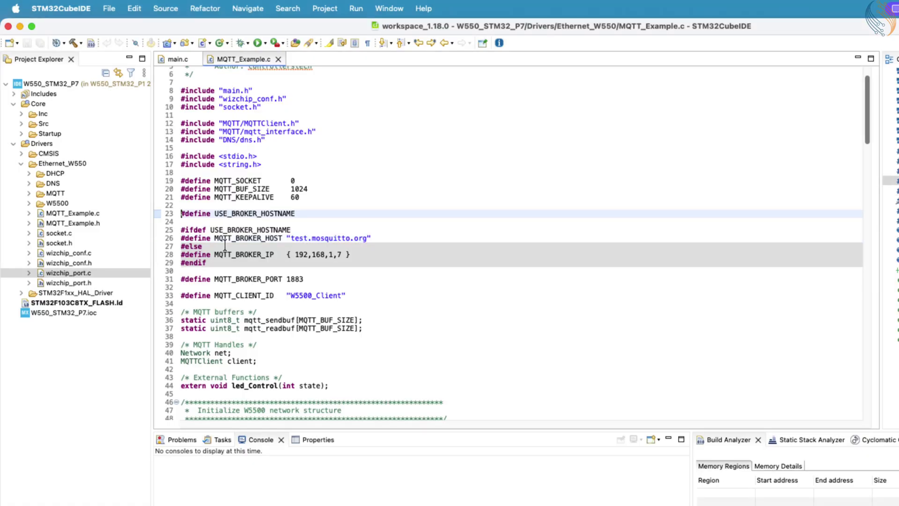
pyautogui.write('//')
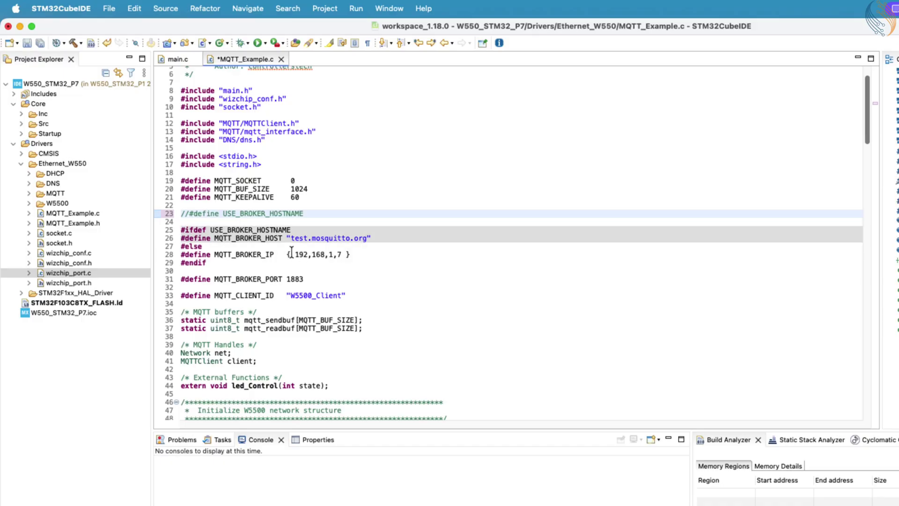
pyautogui.moveTo(275, 254); pyautogui.dragTo(351, 254)
pyautogui.click(359, 258)
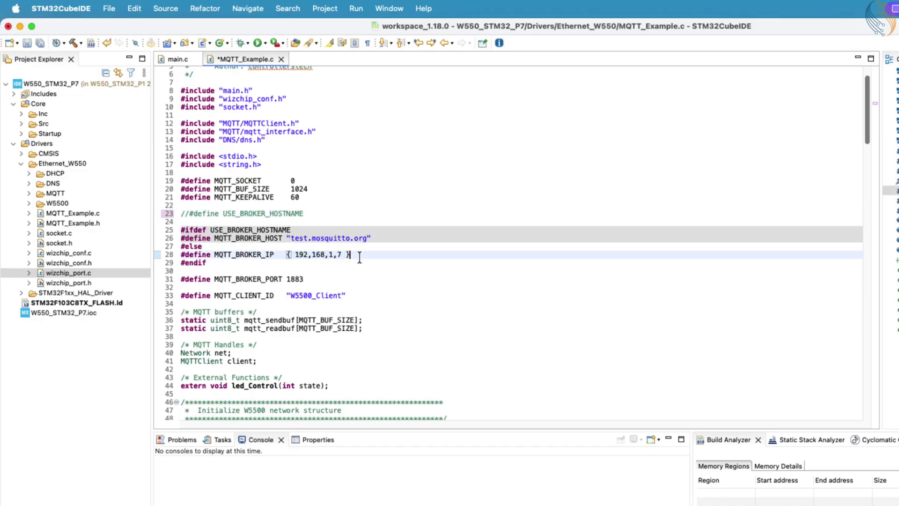
pyautogui.click(190, 213)
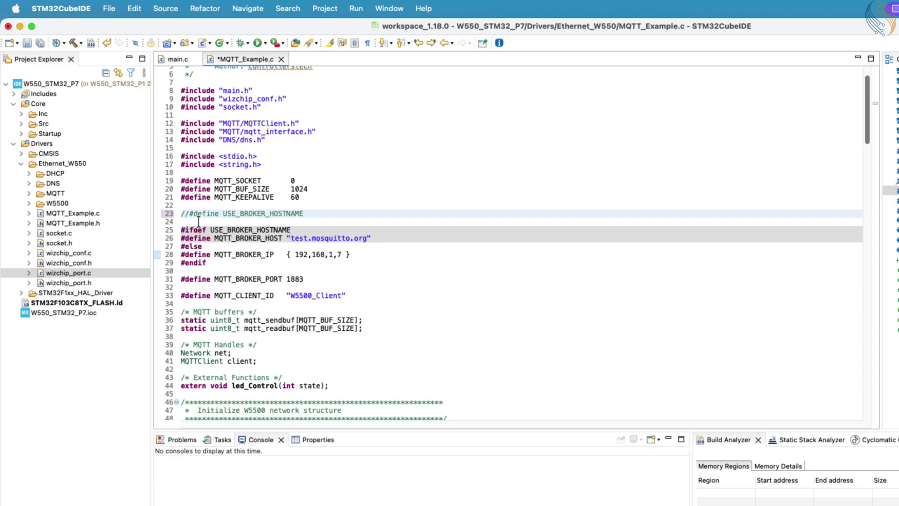
pyautogui.press('BackSpace')
pyautogui.press('BackSpace')
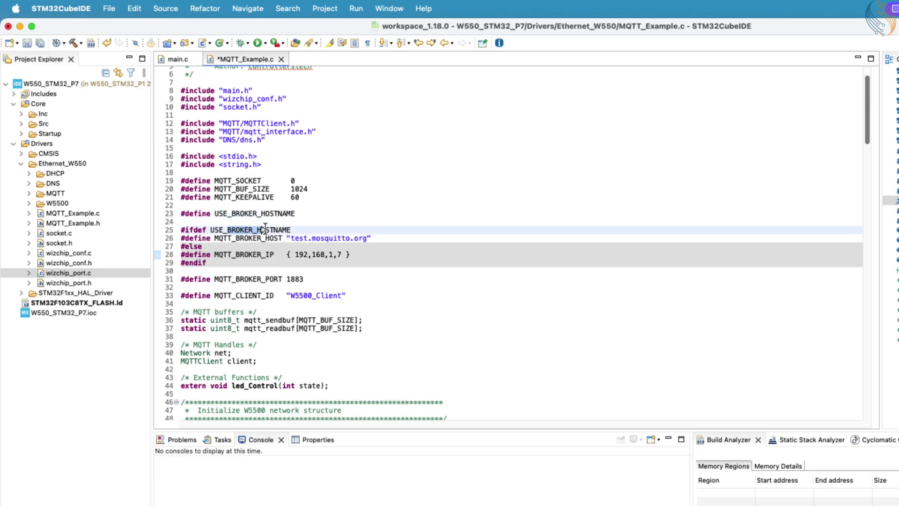
pyautogui.moveTo(224, 230); pyautogui.dragTo(289, 230)
pyautogui.scroll(-5, 264, 298)
pyautogui.scroll(-4, 264, 298)
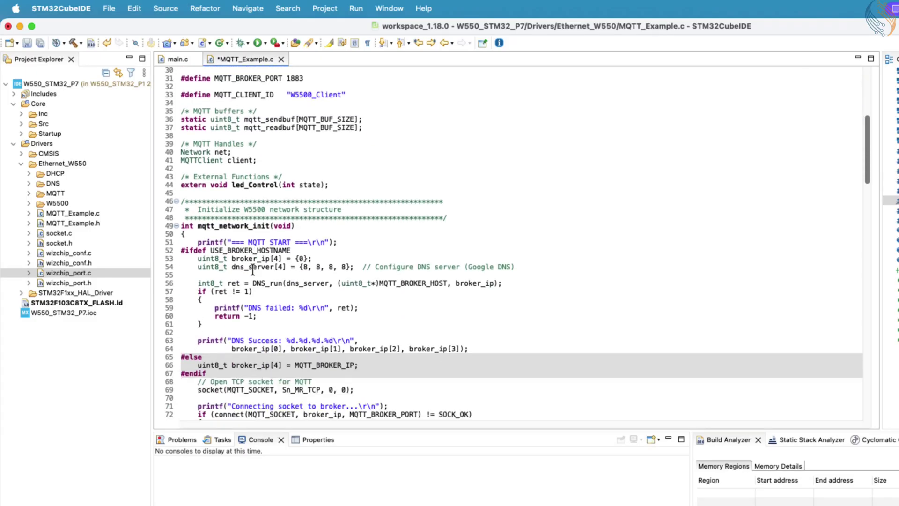
pyautogui.moveTo(182, 228); pyautogui.dragTo(292, 228)
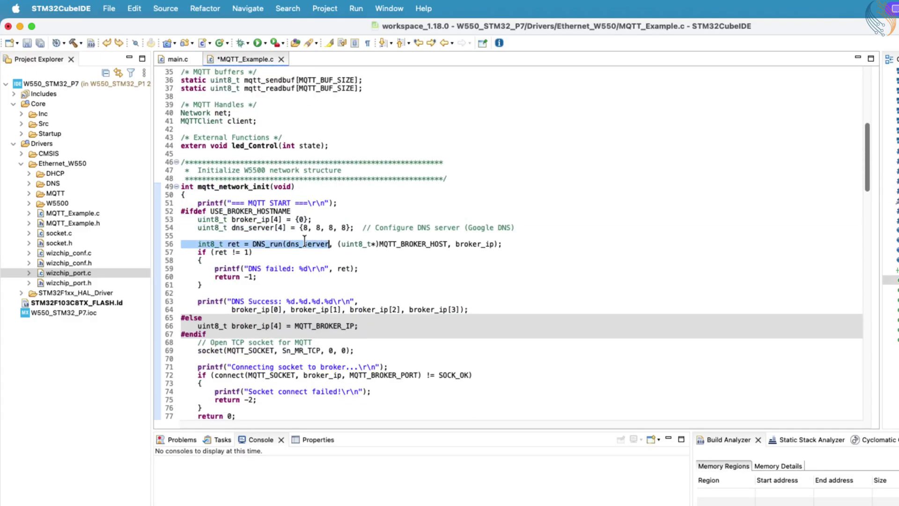
pyautogui.moveTo(181, 300); pyautogui.dragTo(342, 301)
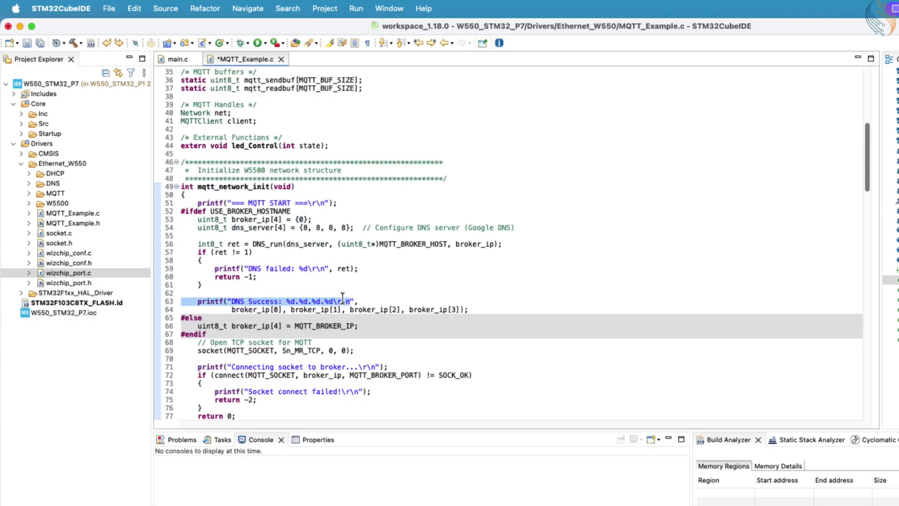
pyautogui.click(276, 253)
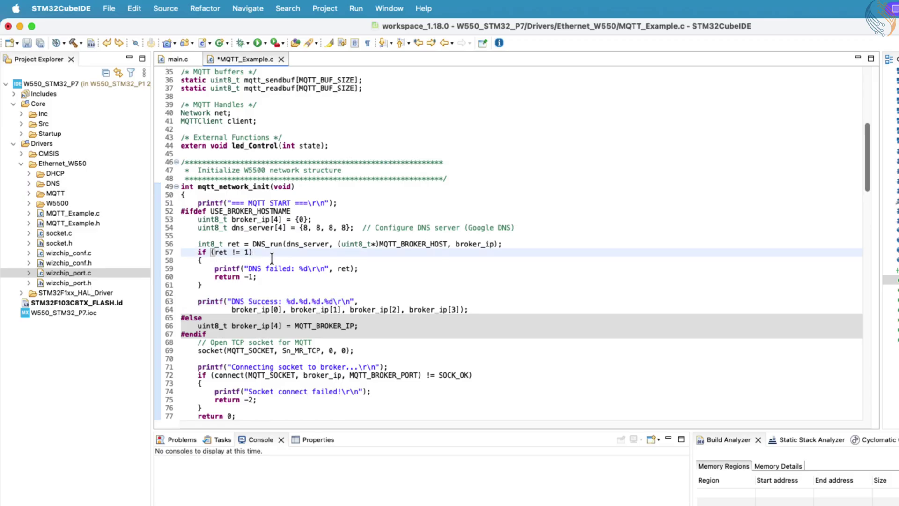
pyautogui.scroll(5, 261, 257)
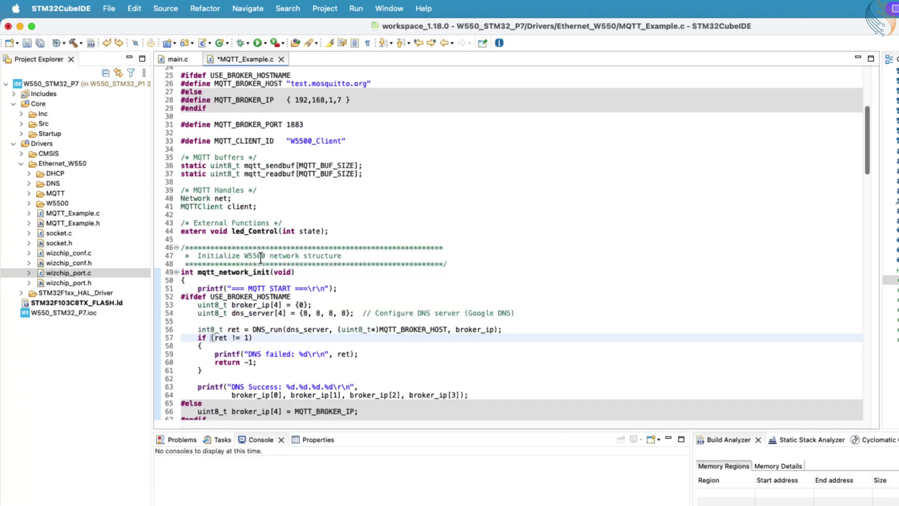
pyautogui.scroll(5, 261, 257)
pyautogui.scroll(1, 261, 257)
pyautogui.click(228, 208)
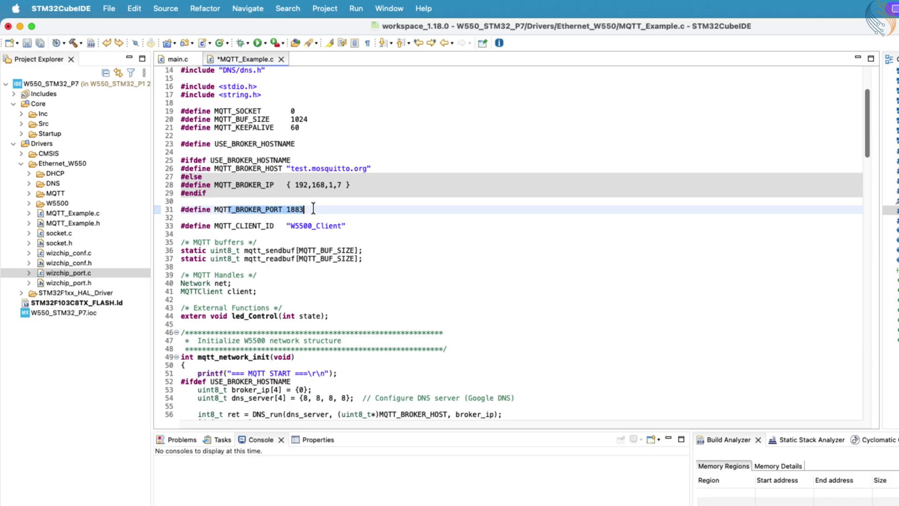
pyautogui.click(342, 226)
pyautogui.hotkey('shift', 'Home')
pyautogui.click(266, 209)
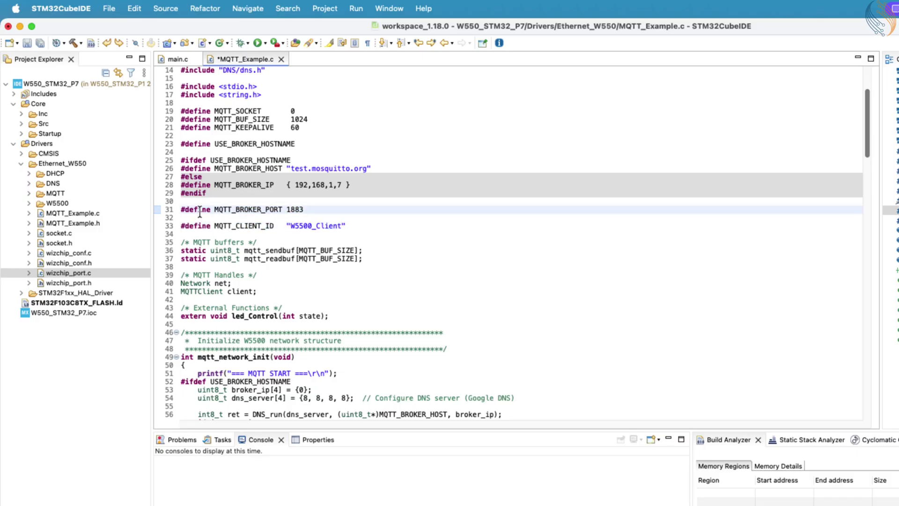
pyautogui.moveTo(214, 208); pyautogui.dragTo(330, 208)
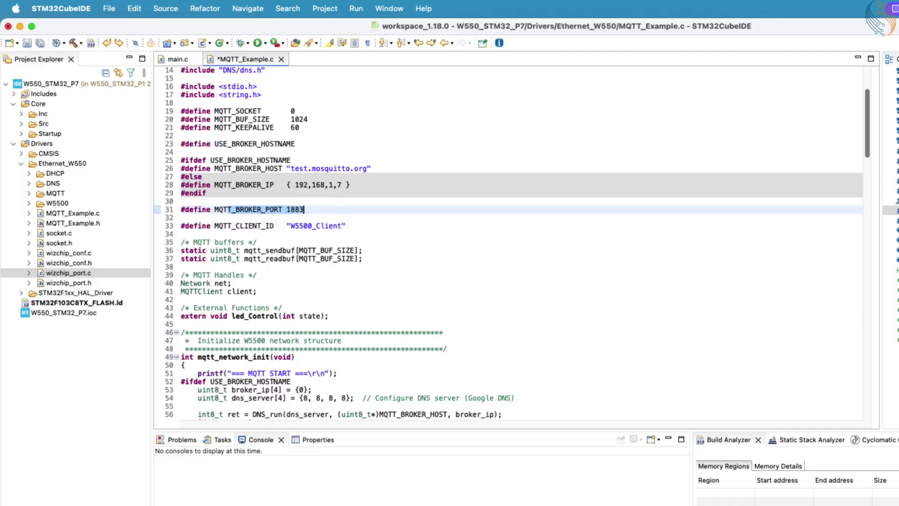
# Load test.mosquitto.org in Chrome and highlight the unencrypted, unauthenticated port 1883 entry.
pyautogui.press('super+Tab')
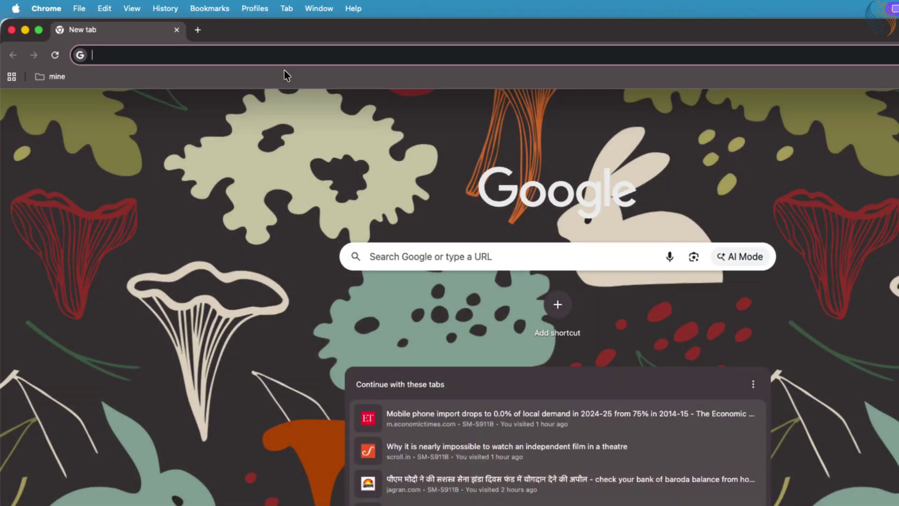
pyautogui.write('test.mo')
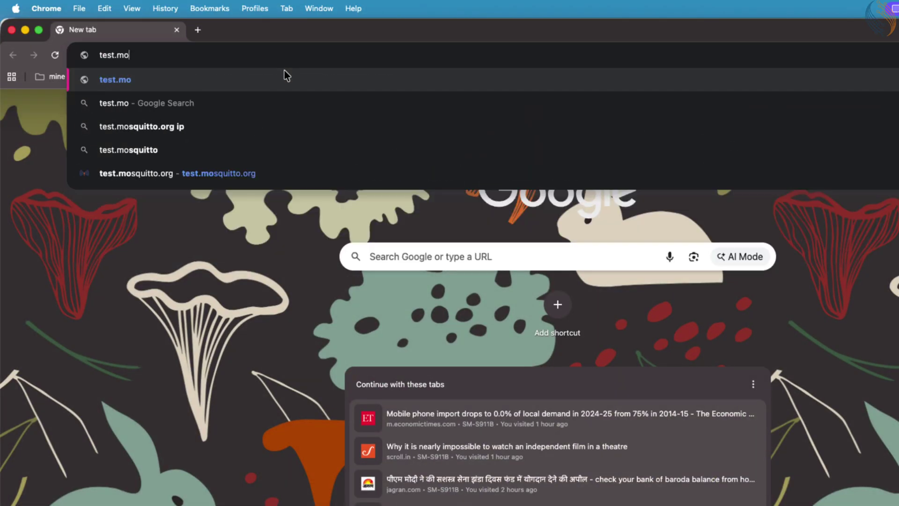
pyautogui.write('squitto.org i')
pyautogui.press('BackSpace')
pyautogui.press('BackSpace')
pyautogui.press('Return')
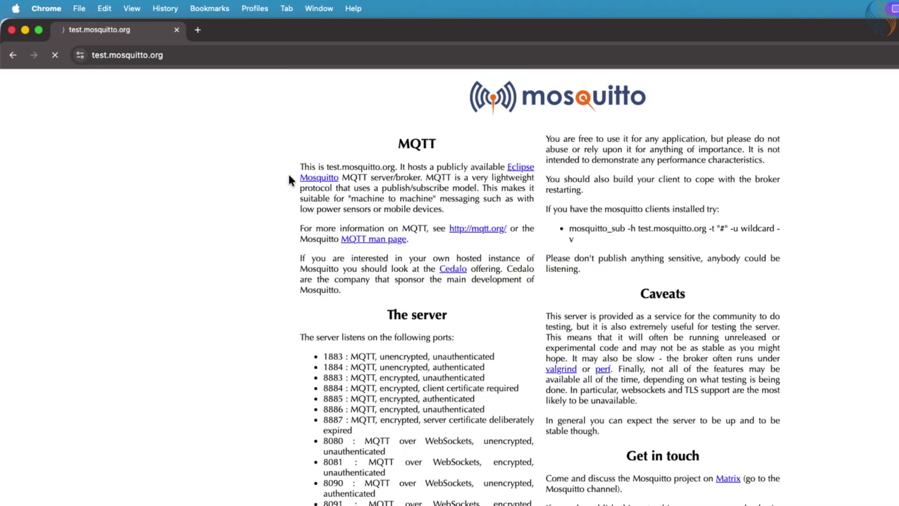
pyautogui.moveTo(323, 356); pyautogui.dragTo(476, 399)
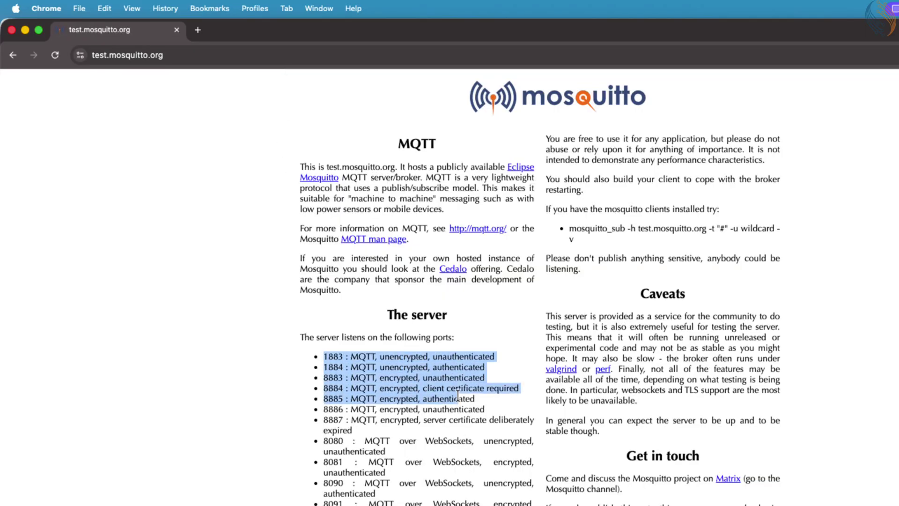
pyautogui.click(385, 358)
pyautogui.moveTo(322, 356); pyautogui.dragTo(528, 361)
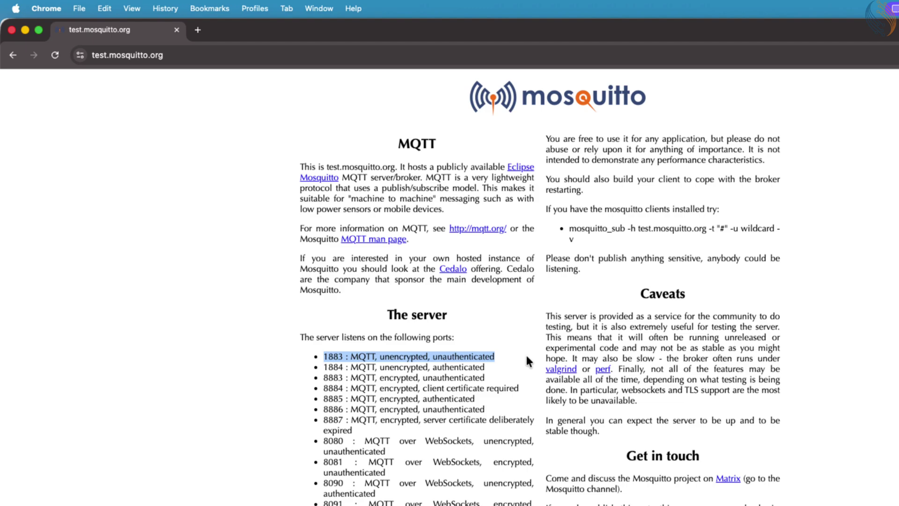
# Back in MQTT_Example.c, highlight the MQTT client ID definition on line 33.
pyautogui.press('super+Tab')
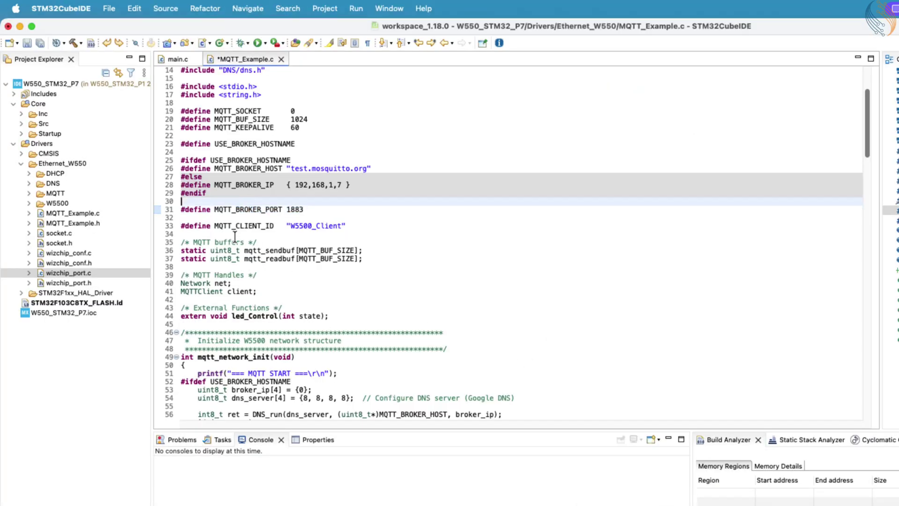
pyautogui.moveTo(215, 226); pyautogui.dragTo(348, 225)
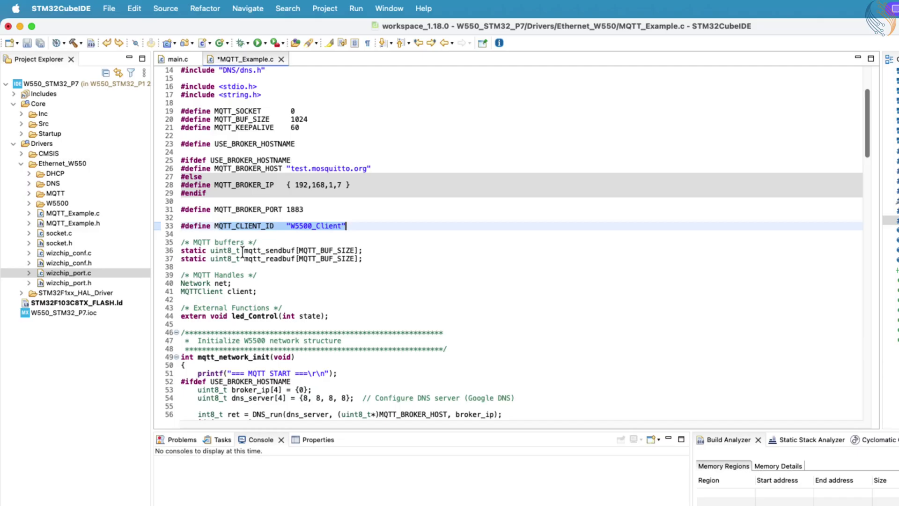
pyautogui.scroll(-3, 242, 300)
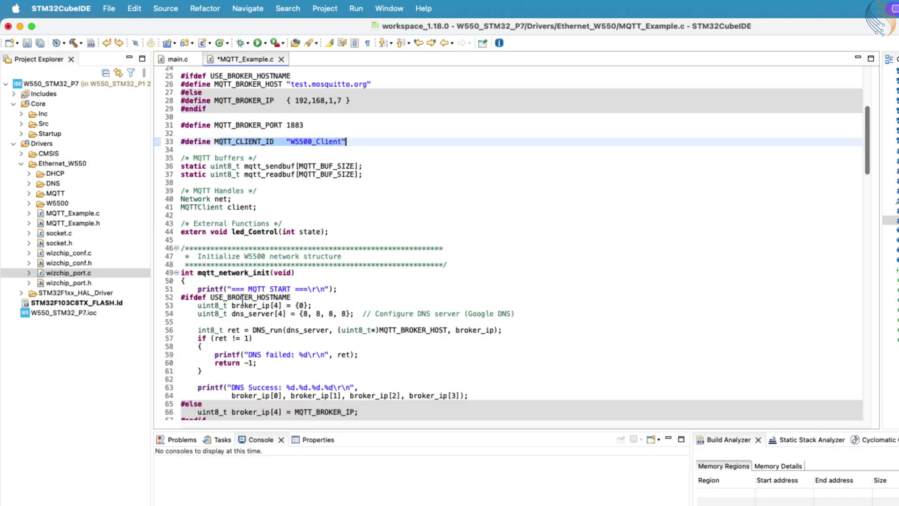
pyautogui.scroll(-1, 243, 300)
pyautogui.scroll(-1, 239, 292)
pyautogui.scroll(-1, 235, 282)
pyautogui.scroll(-2, 228, 262)
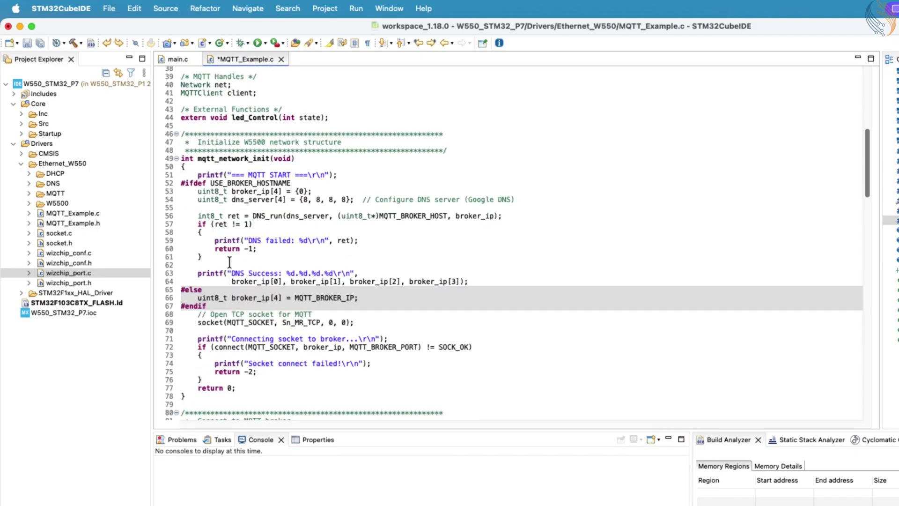
pyautogui.scroll(-2, 204, 215)
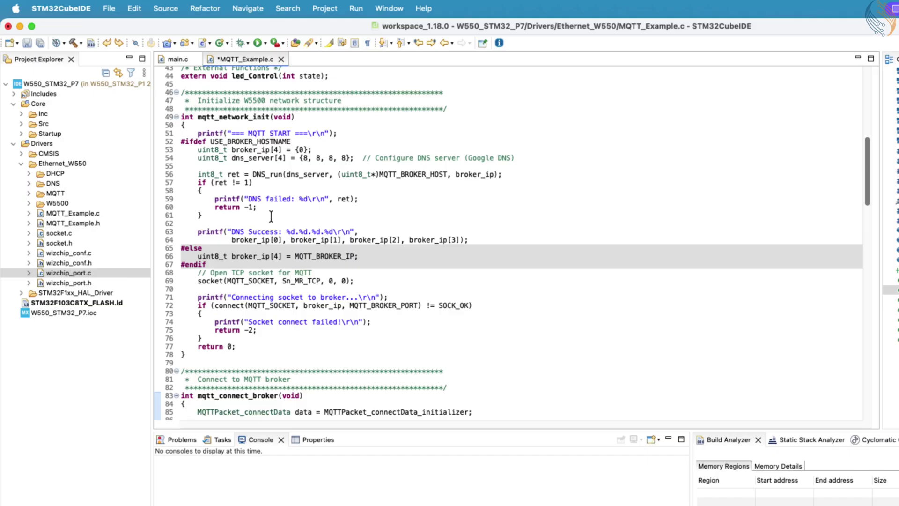
pyautogui.scroll(-1, 254, 264)
pyautogui.scroll(-4, 255, 263)
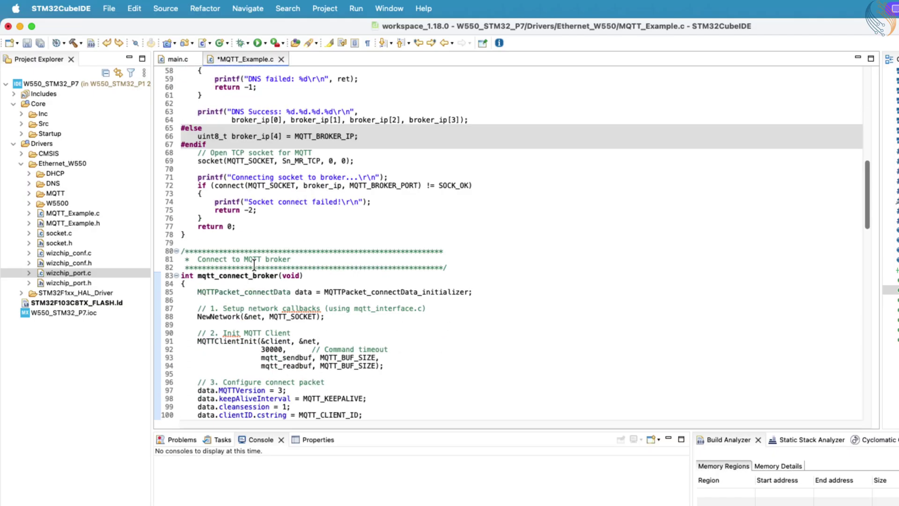
pyautogui.scroll(-4, 255, 264)
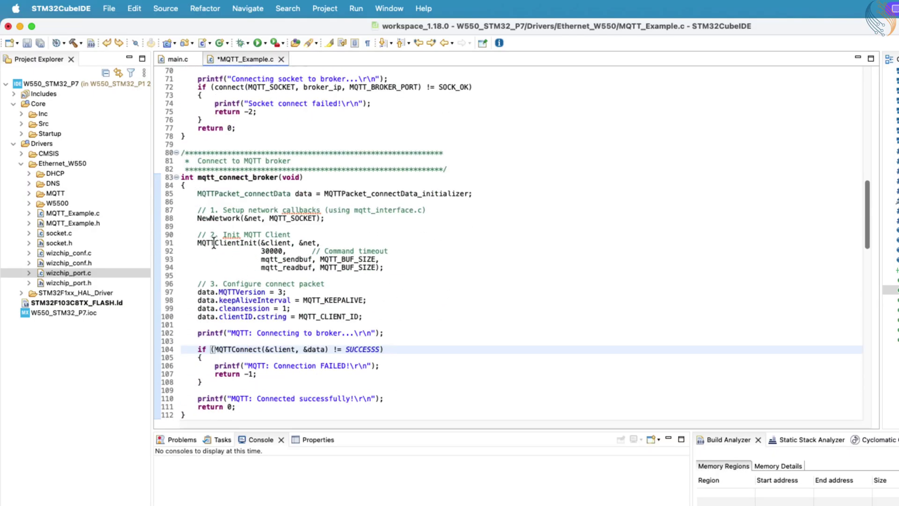
pyautogui.moveTo(197, 177); pyautogui.dragTo(318, 179)
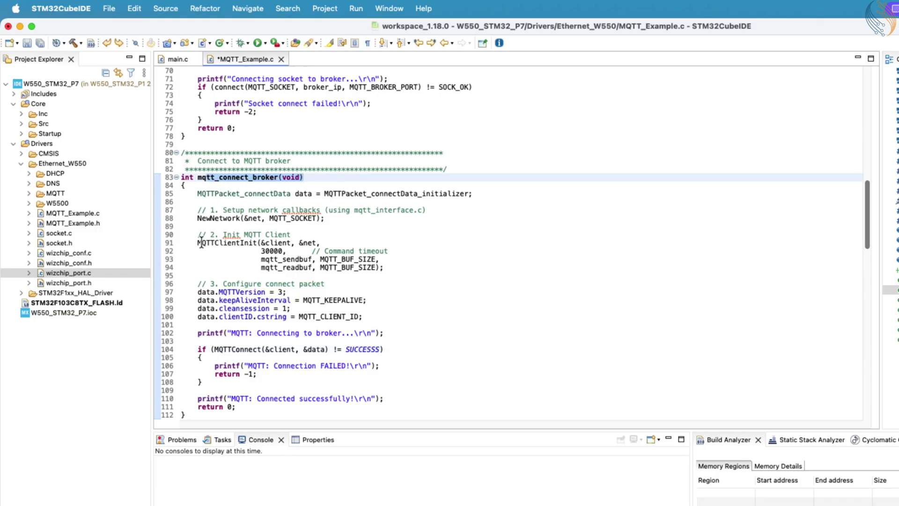
pyautogui.moveTo(198, 242); pyautogui.dragTo(385, 268)
pyautogui.click(396, 265)
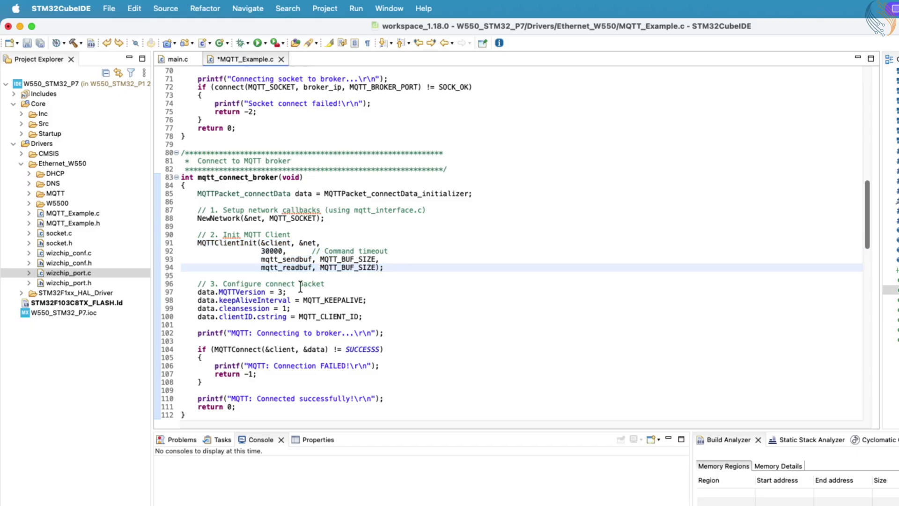
pyautogui.click(215, 300)
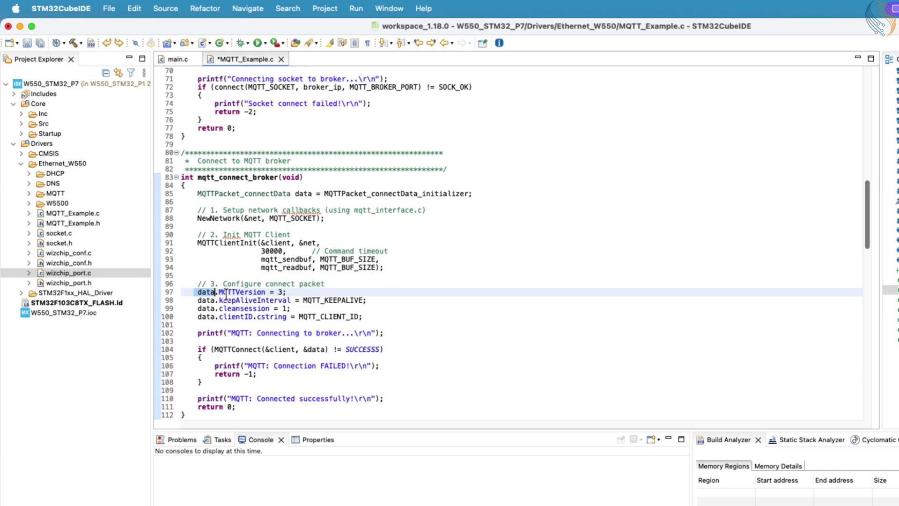
pyautogui.moveTo(183, 309); pyautogui.dragTo(283, 309)
pyautogui.click(327, 302)
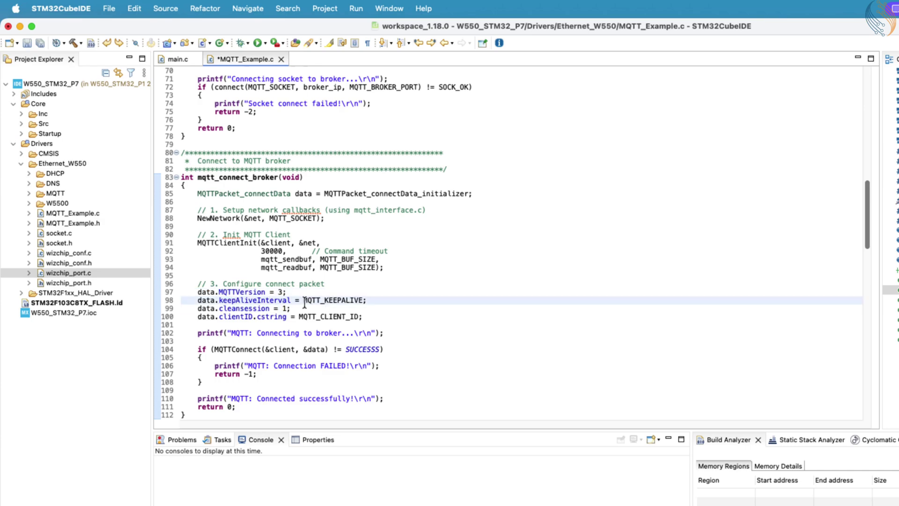
pyautogui.tripleClick(239, 293)
pyautogui.moveTo(259, 300); pyautogui.dragTo(383, 300)
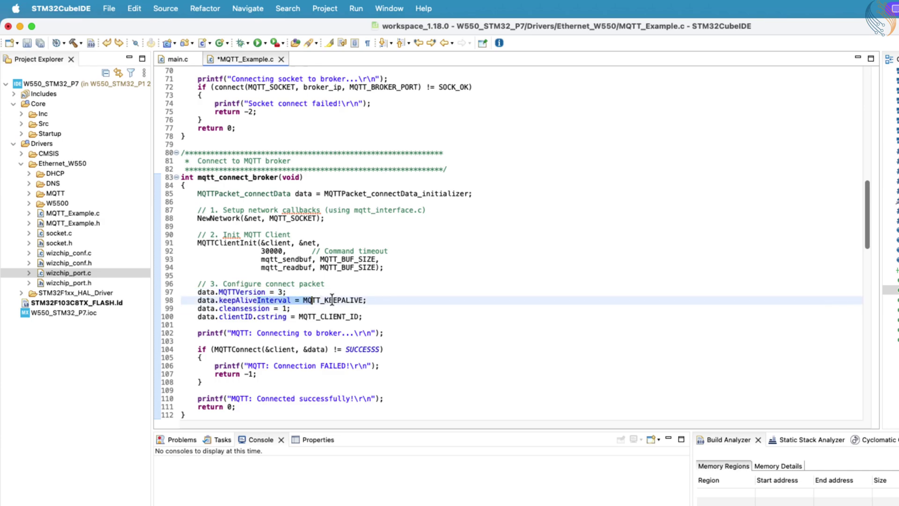
pyautogui.click(243, 311)
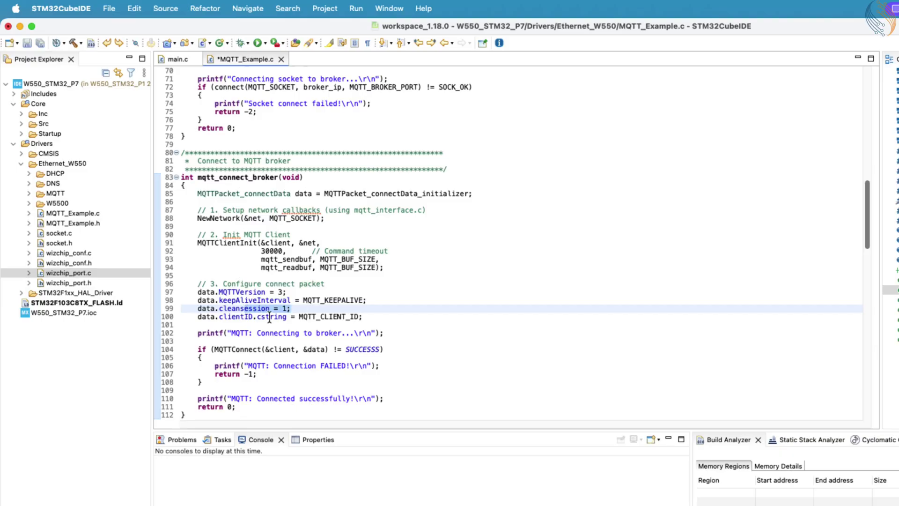
pyautogui.moveTo(250, 317); pyautogui.dragTo(371, 318)
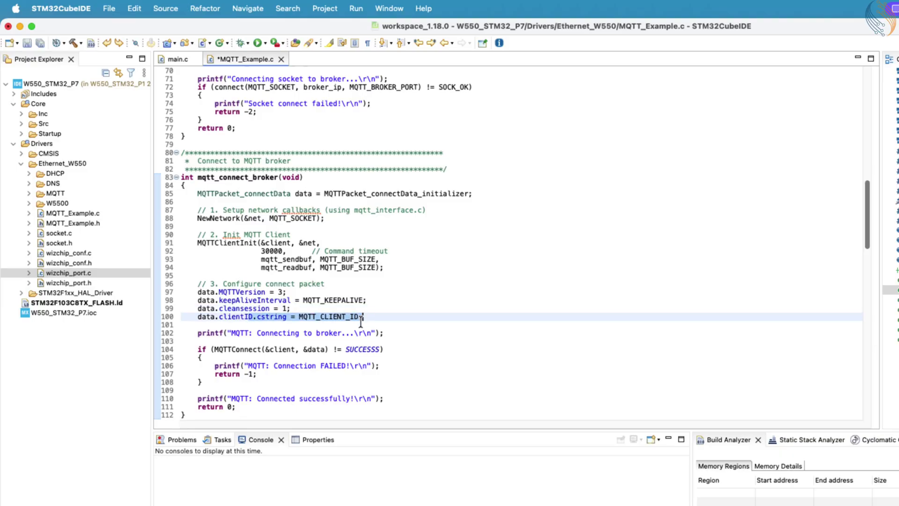
pyautogui.click(256, 308)
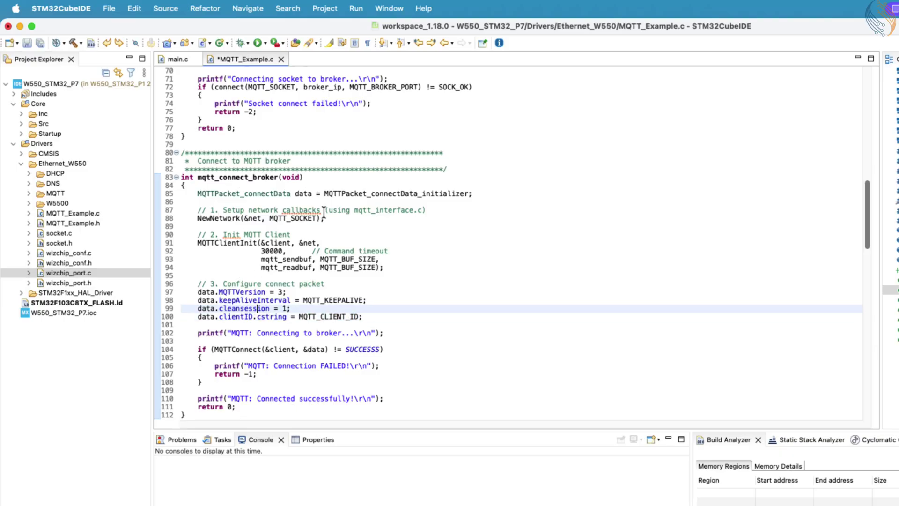
pyautogui.click(262, 194)
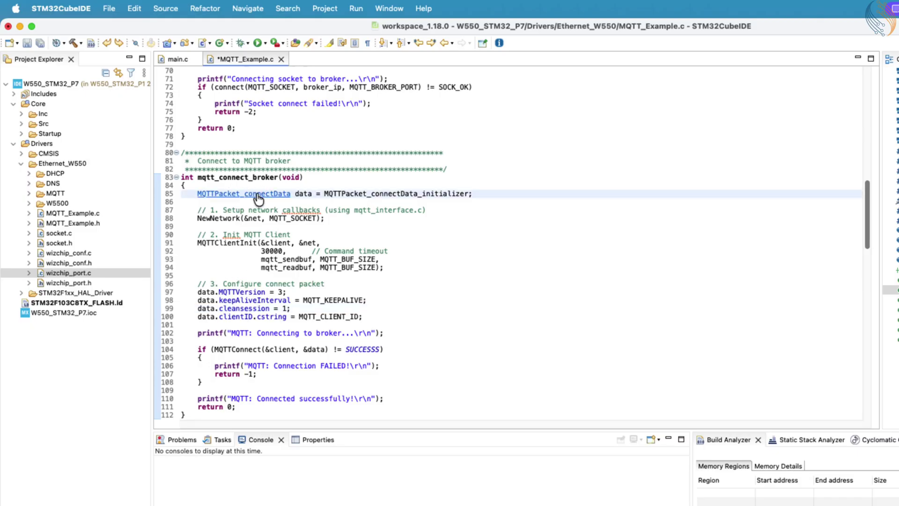
pyautogui.keyDown('super'); pyautogui.click(253, 194); pyautogui.keyUp('super')
pyautogui.scroll(2, 284, 205)
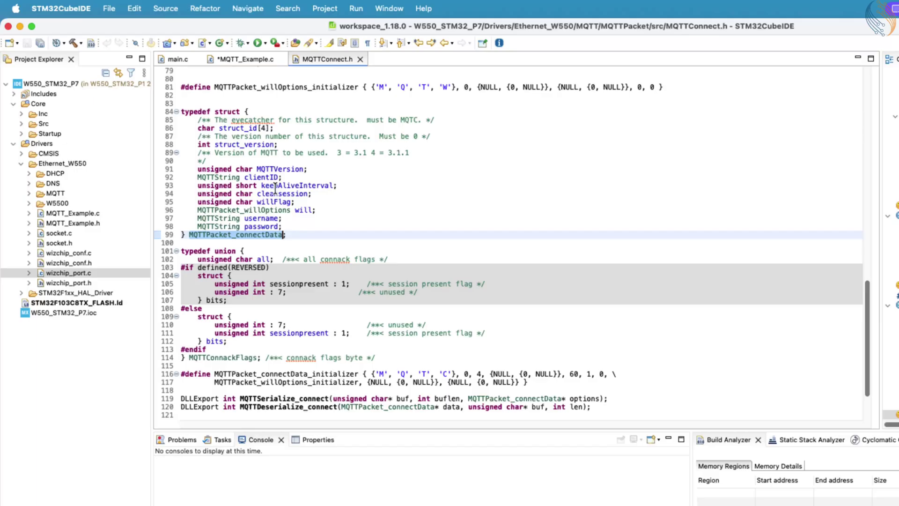
pyautogui.click(246, 177)
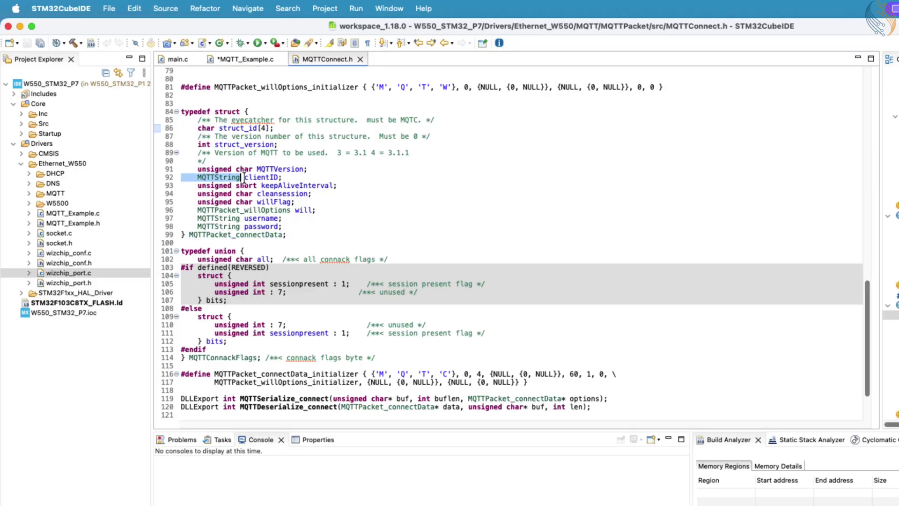
pyautogui.click(273, 195)
# Close MQTTConnect.h and review mqtt_publish's topic, payload, QoS, duplicate, retained settings and result prints.
pyautogui.press('super+w')
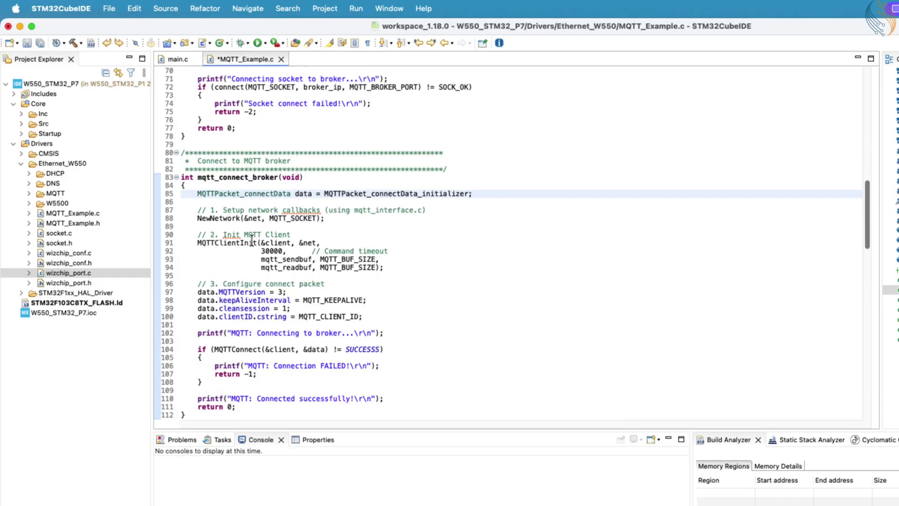
pyautogui.scroll(-2, 256, 242)
pyautogui.scroll(-2, 261, 250)
pyautogui.scroll(-2, 261, 250)
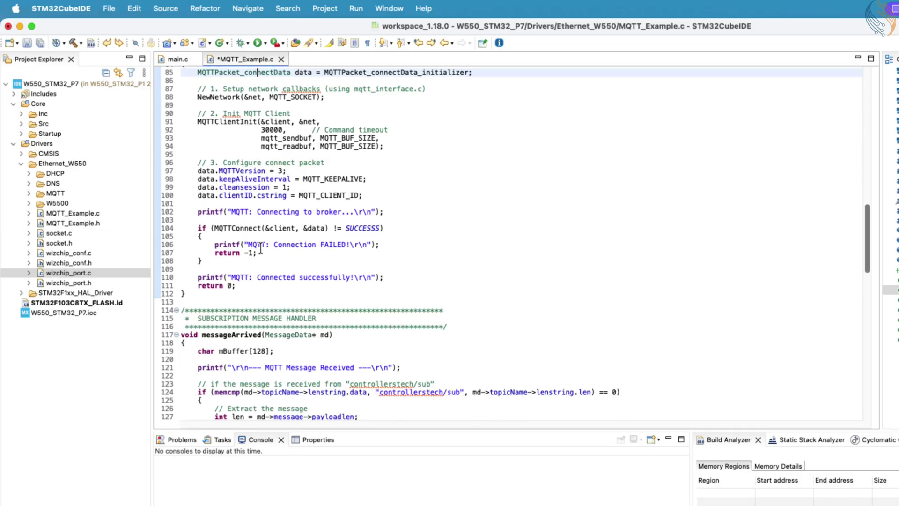
pyautogui.scroll(-1, 261, 250)
pyautogui.scroll(-1, 259, 249)
pyautogui.scroll(-5, 260, 249)
pyautogui.scroll(-4, 260, 249)
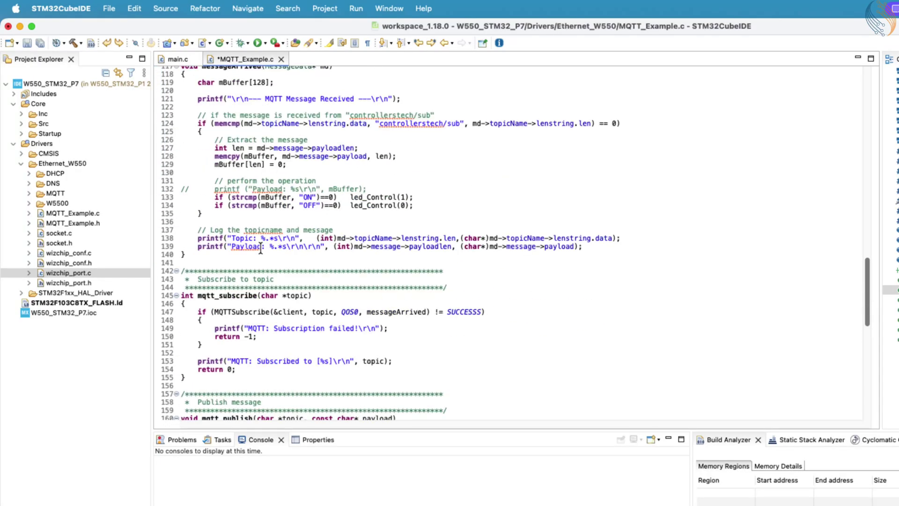
pyautogui.scroll(-3, 260, 249)
pyautogui.scroll(-2, 260, 248)
pyautogui.scroll(-3, 260, 248)
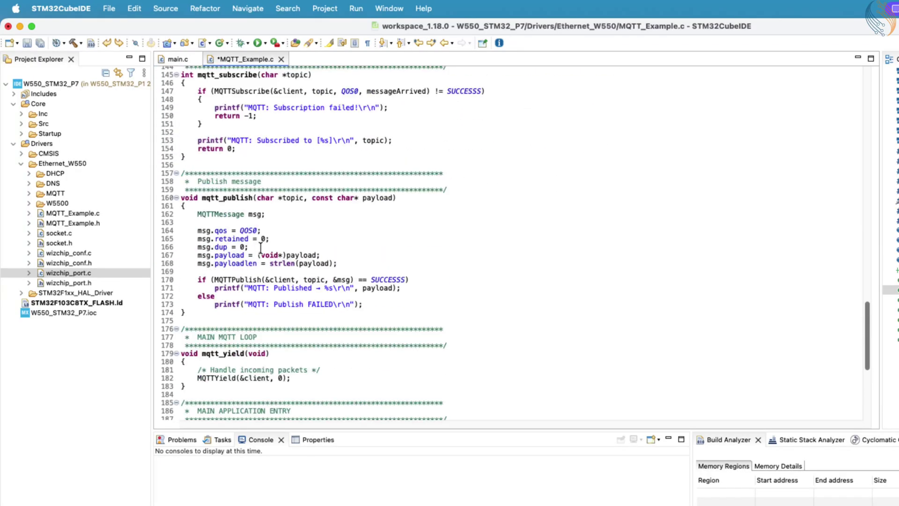
pyautogui.scroll(-1, 261, 250)
pyautogui.scroll(2, 262, 246)
pyautogui.moveTo(201, 213); pyautogui.dragTo(419, 214)
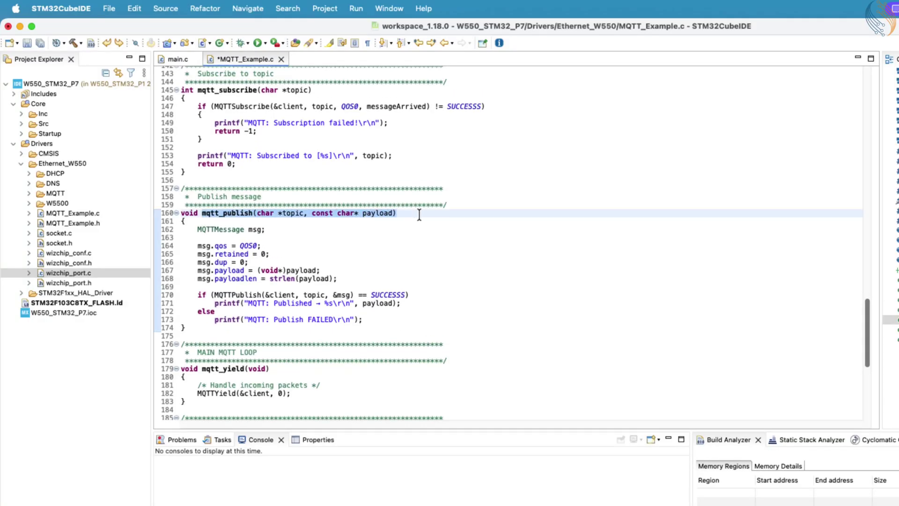
pyautogui.click(289, 213)
pyautogui.click(379, 212)
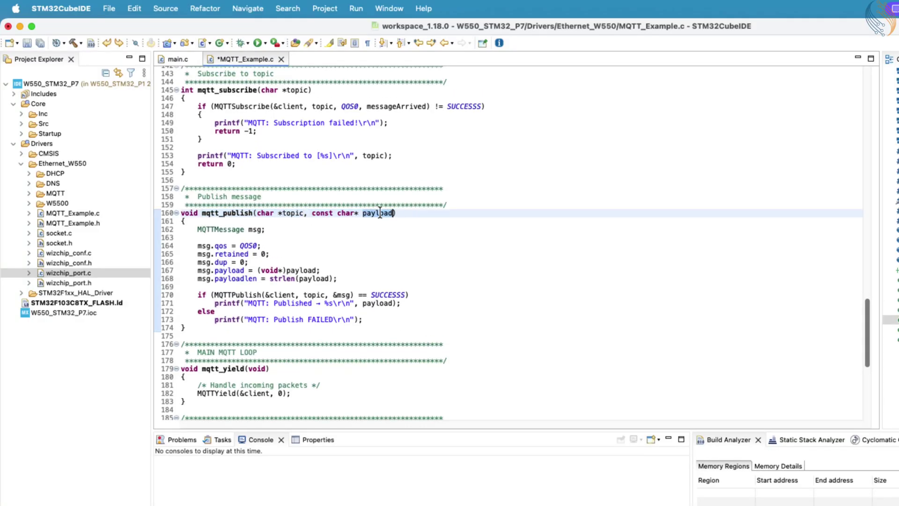
pyautogui.click(249, 246)
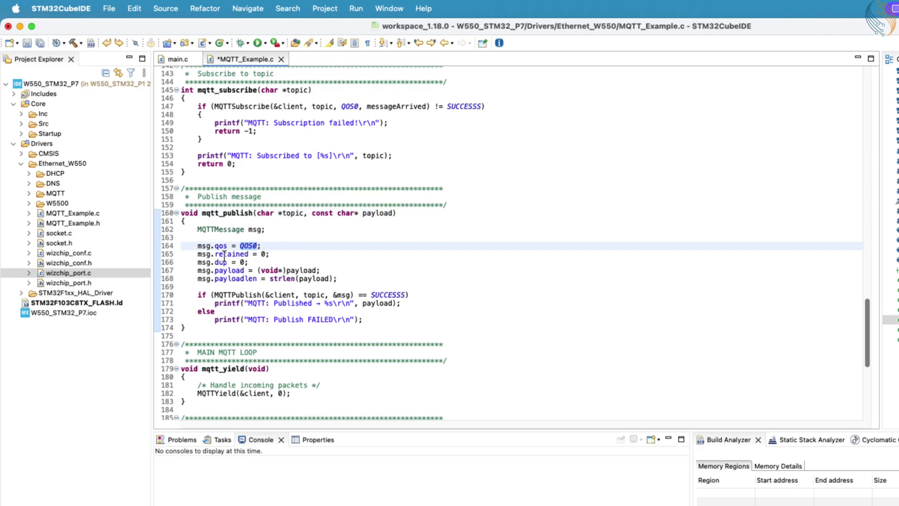
pyautogui.moveTo(202, 257); pyautogui.dragTo(250, 260)
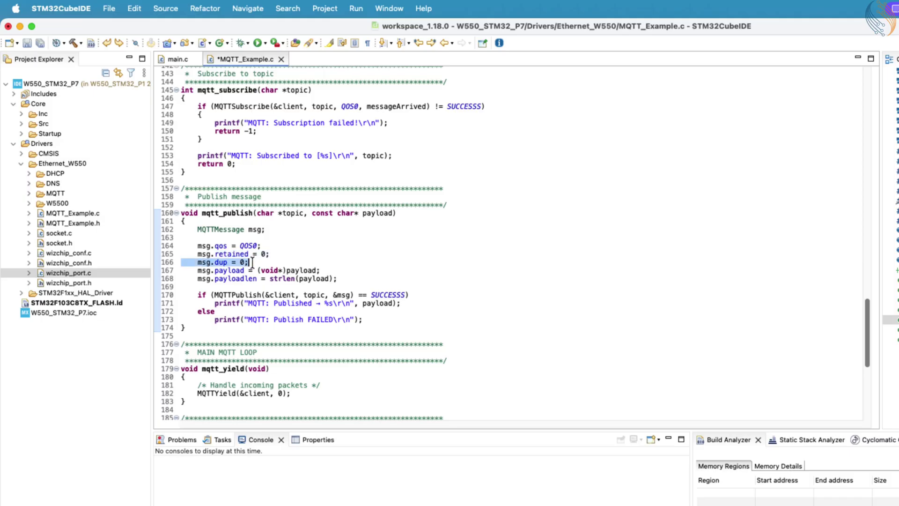
pyautogui.click(271, 263)
pyautogui.press('Up')
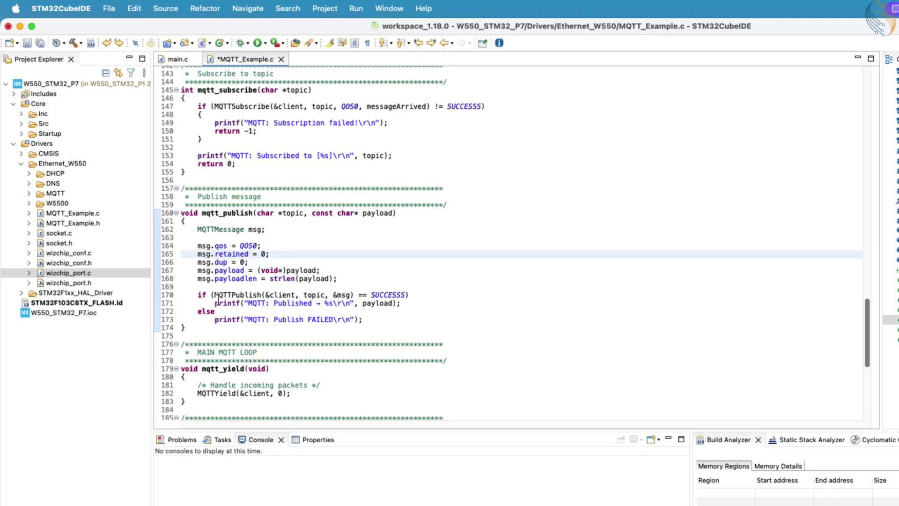
pyautogui.scroll(-1, 217, 300)
pyautogui.moveTo(216, 291); pyautogui.dragTo(401, 291)
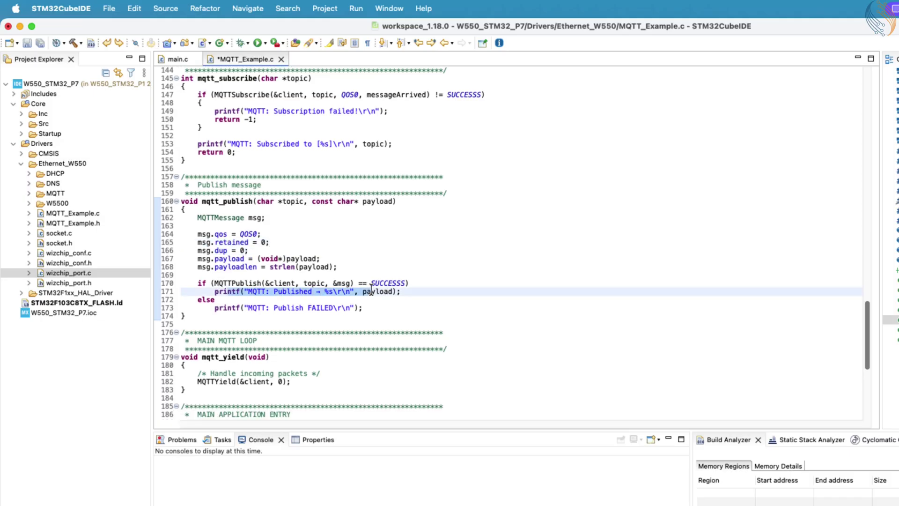
pyautogui.moveTo(234, 307); pyautogui.dragTo(371, 307)
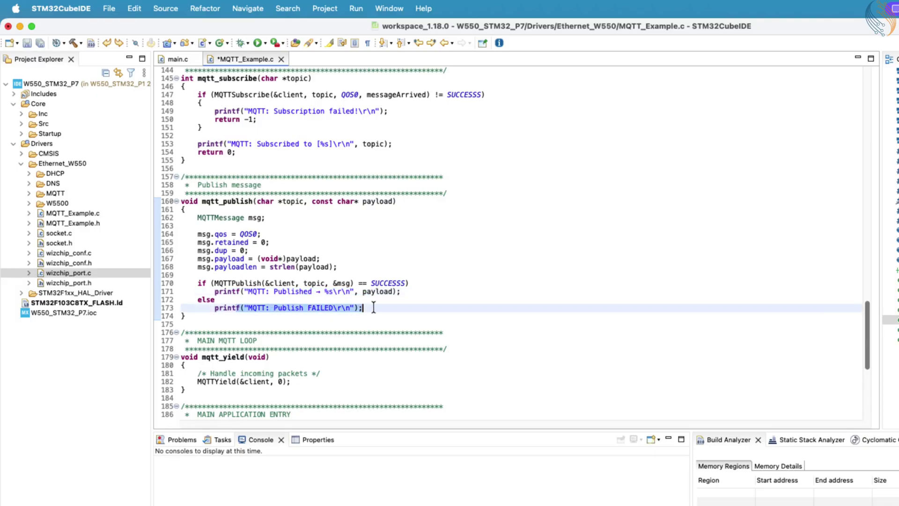
pyautogui.click(327, 296)
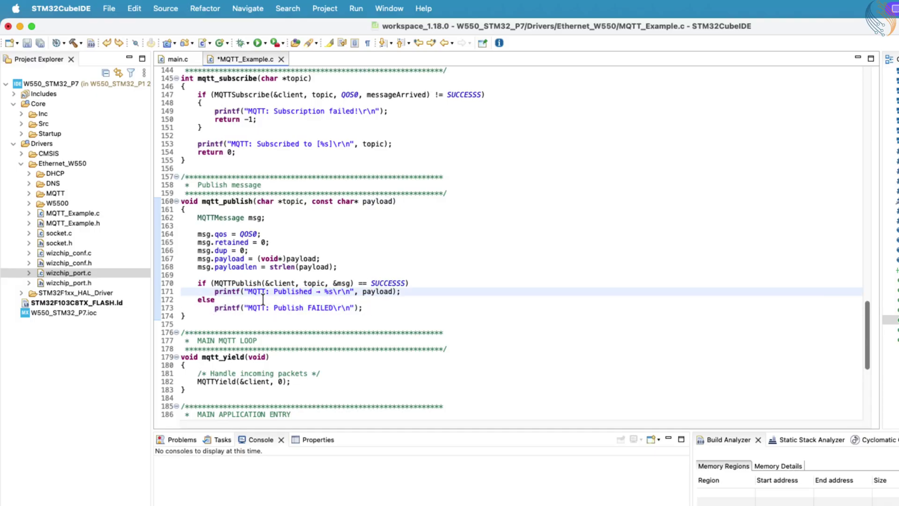
pyautogui.scroll(5, 263, 300)
pyautogui.scroll(2, 261, 296)
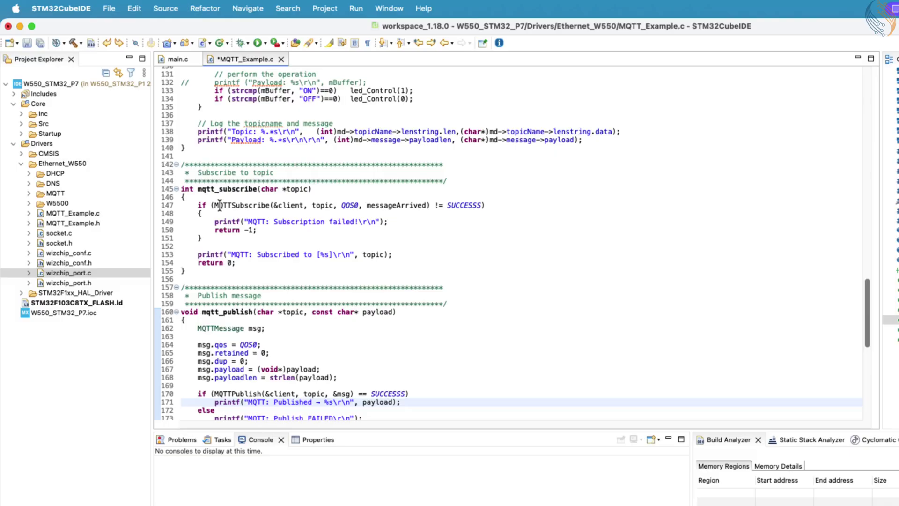
pyautogui.click(200, 189)
pyautogui.moveTo(200, 188); pyautogui.dragTo(309, 189)
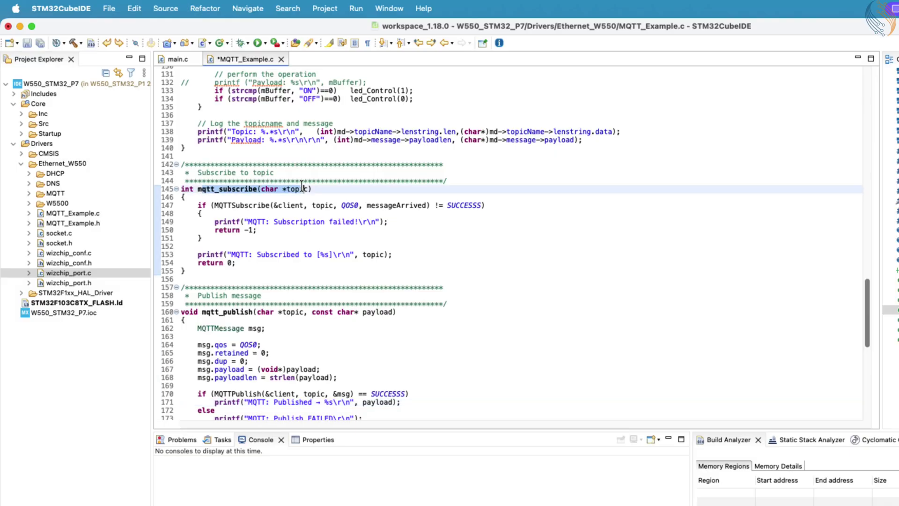
pyautogui.doubleClick(289, 188)
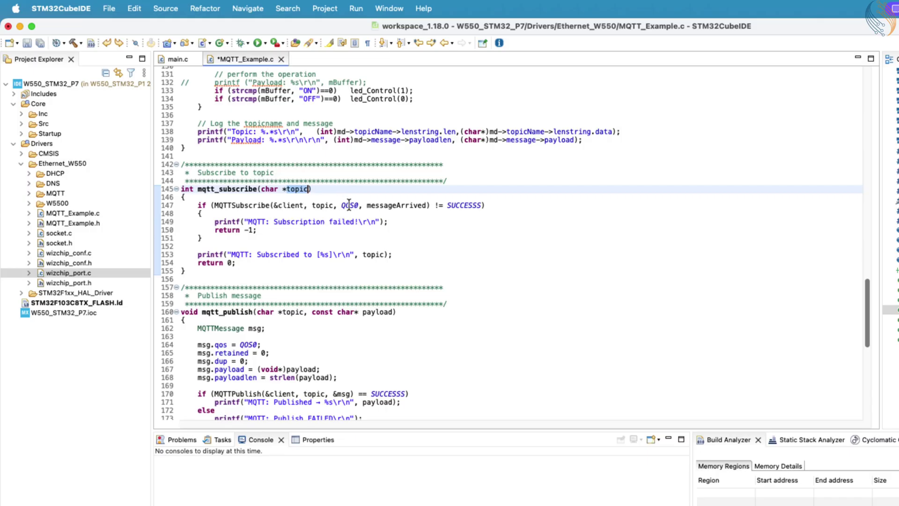
pyautogui.doubleClick(349, 204)
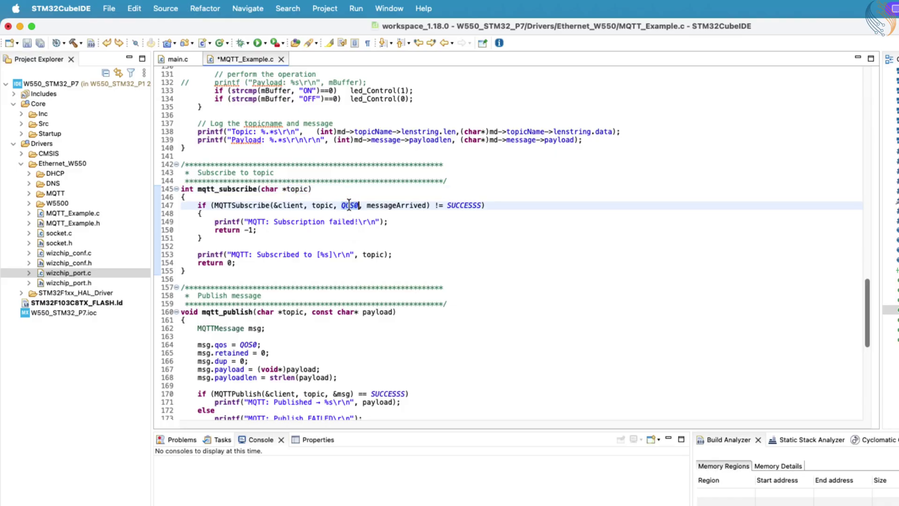
pyautogui.doubleClick(401, 205)
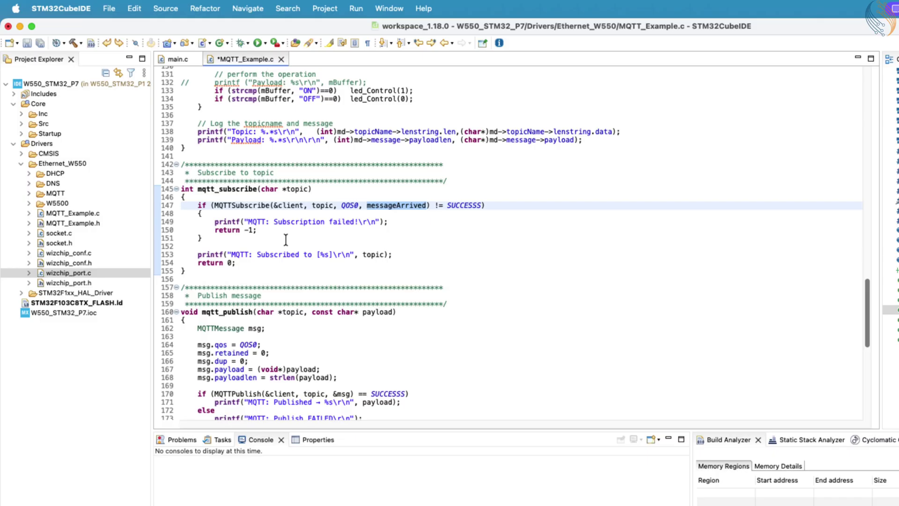
pyautogui.scroll(3, 285, 239)
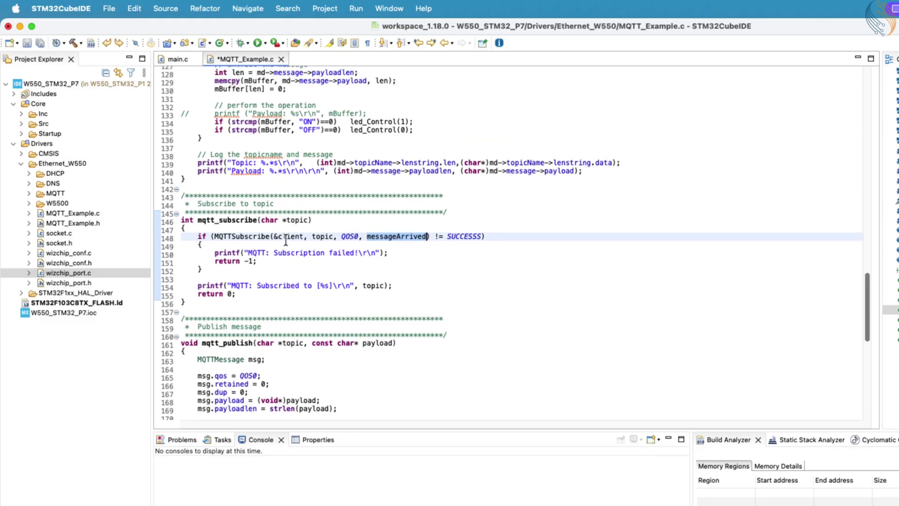
pyautogui.scroll(2, 294, 261)
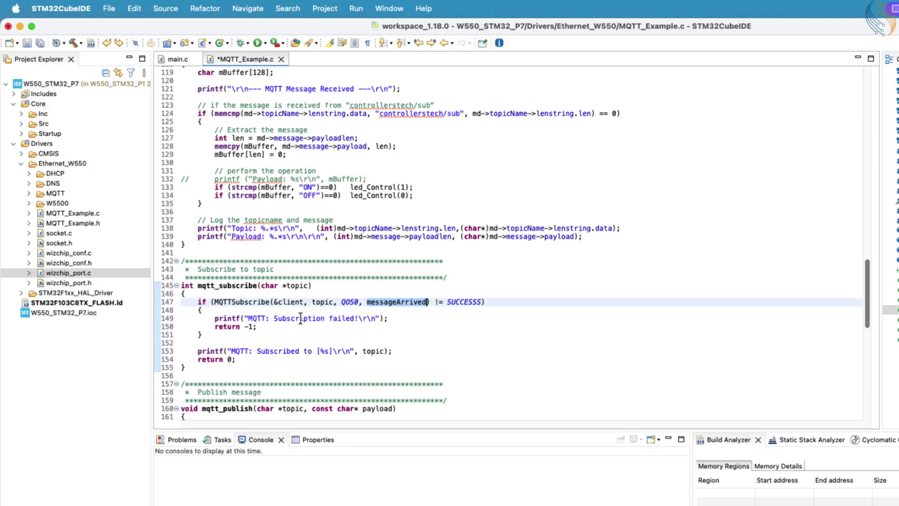
pyautogui.scroll(2, 301, 267)
pyautogui.scroll(1, 300, 267)
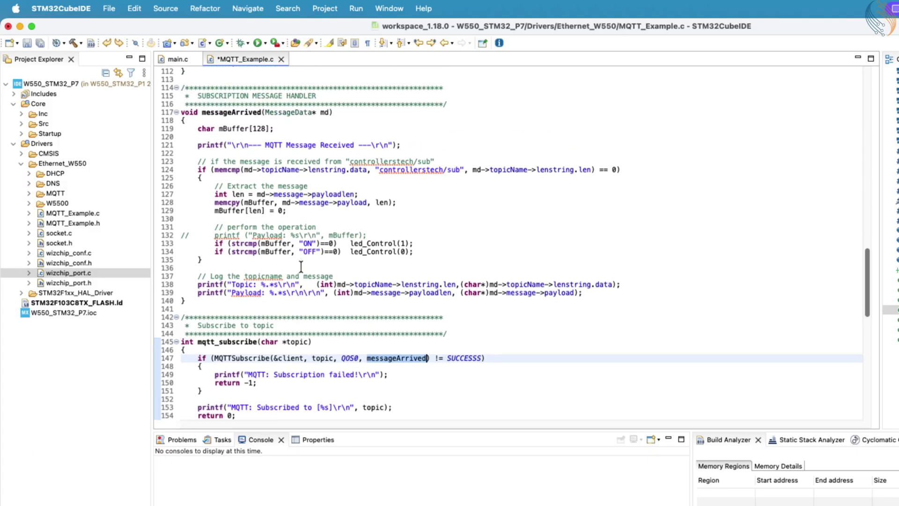
pyautogui.click(194, 163)
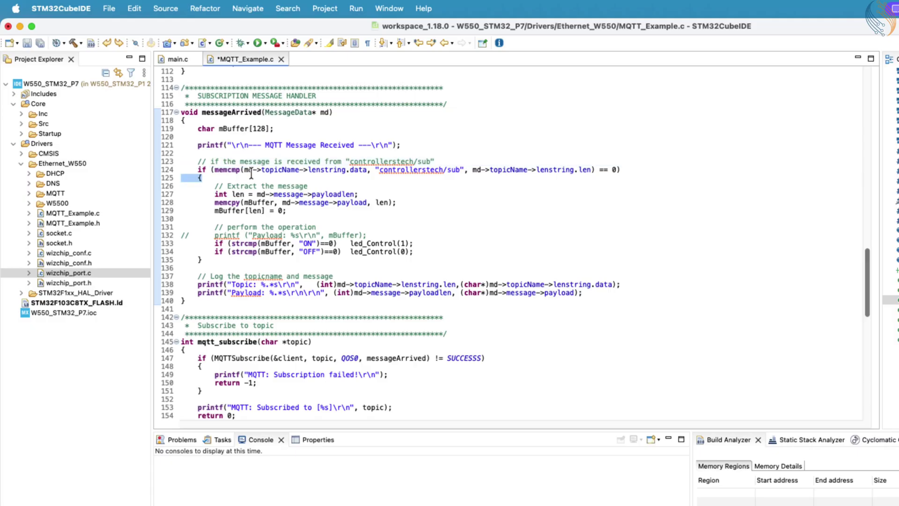
pyautogui.moveTo(336, 158)
pyautogui.mouseDown()
pyautogui.moveTo(219, 162)
pyautogui.moveTo(450, 161)
pyautogui.mouseUp()
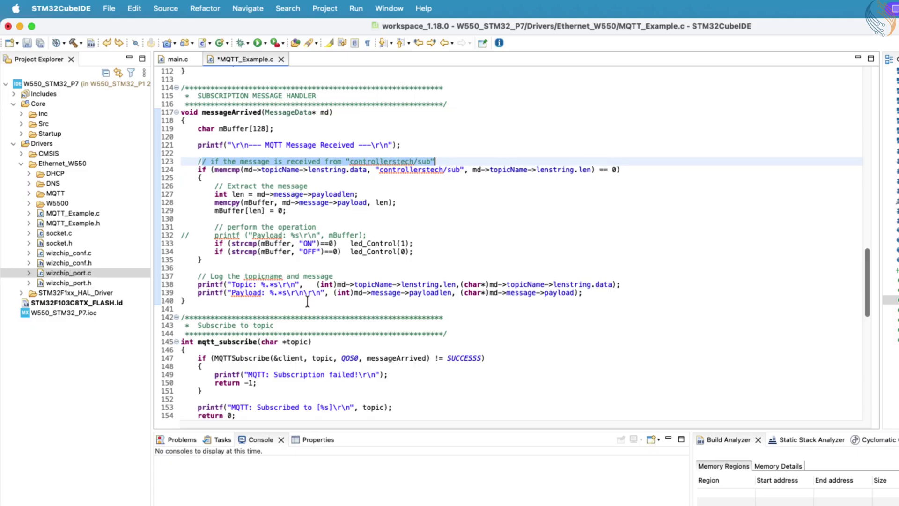
pyautogui.scroll(2, 209, 201)
pyautogui.moveTo(199, 183); pyautogui.dragTo(558, 197)
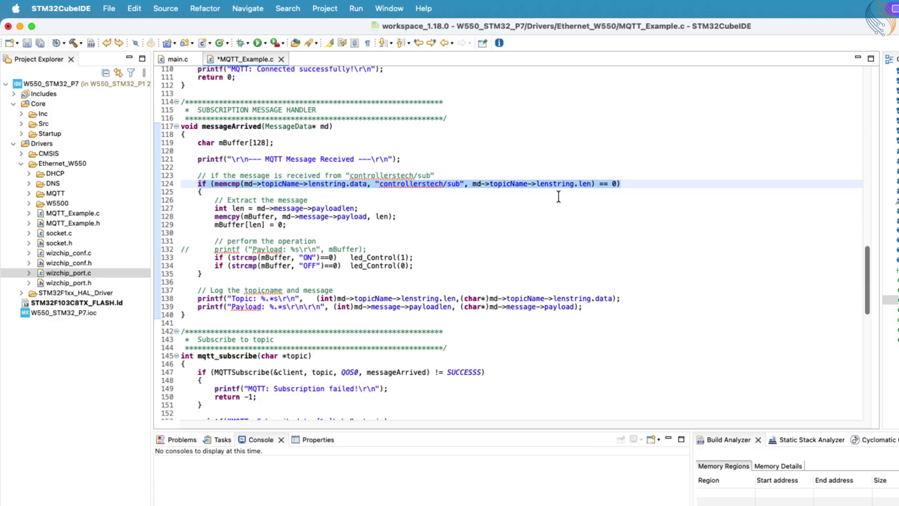
pyautogui.doubleClick(428, 184)
pyautogui.click(449, 183)
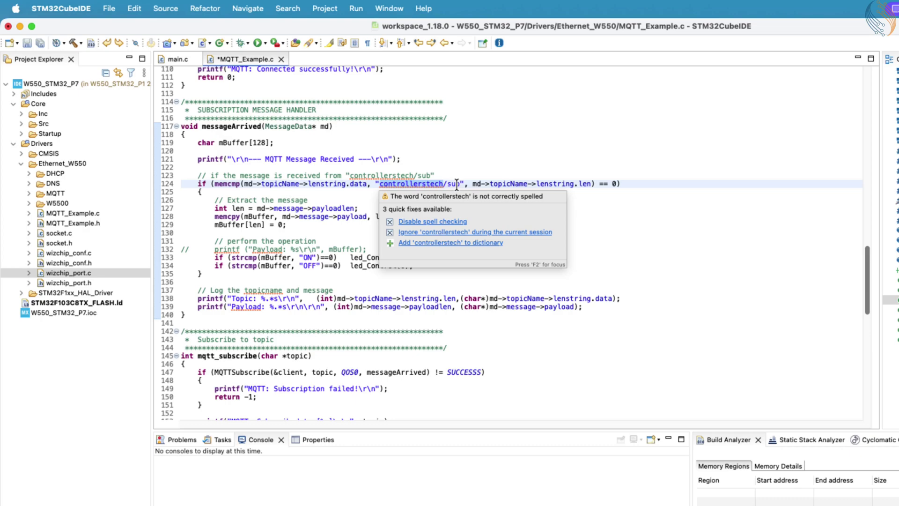
pyautogui.doubleClick(455, 183)
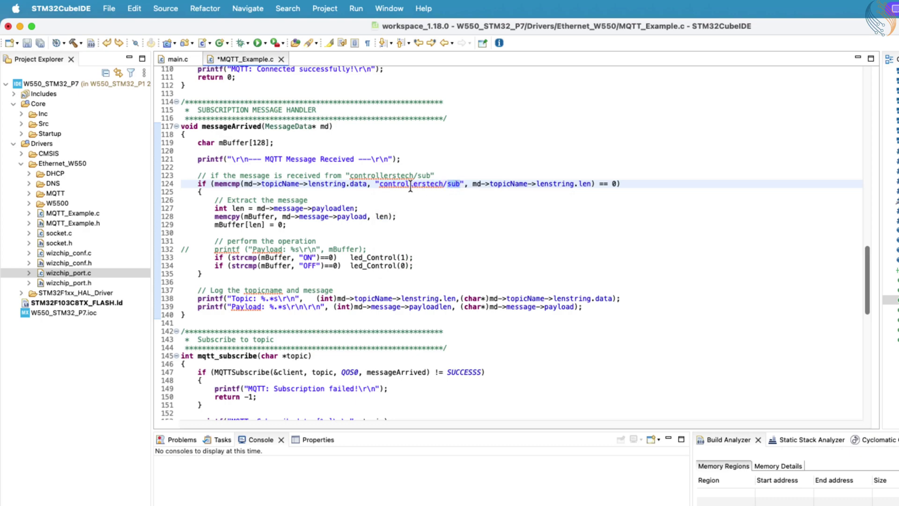
pyautogui.moveTo(380, 184); pyautogui.dragTo(462, 185)
pyautogui.moveTo(283, 216); pyautogui.dragTo(367, 217)
pyautogui.doubleClick(255, 216)
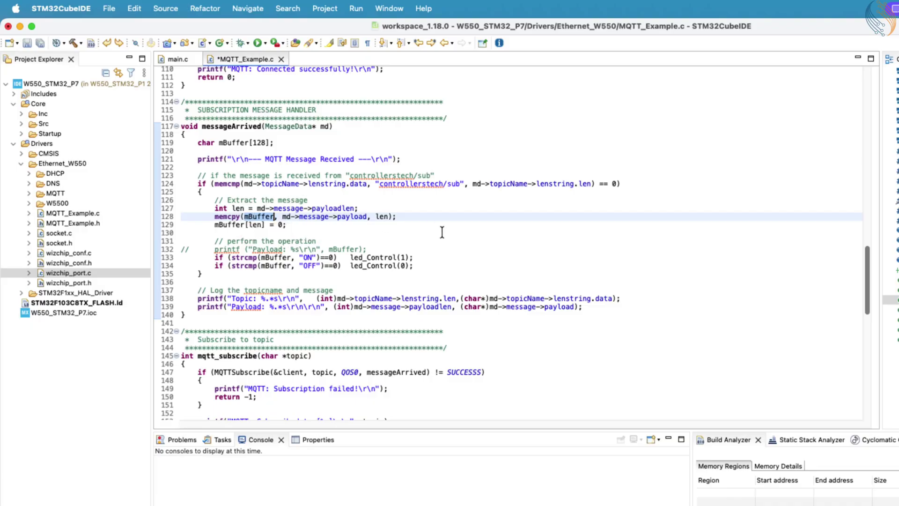
pyautogui.scroll(-2, 311, 225)
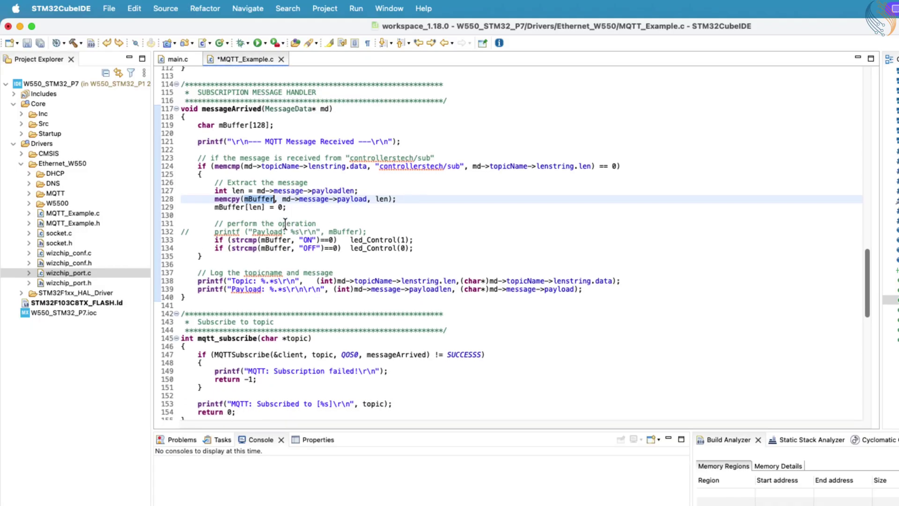
pyautogui.click(226, 233)
pyautogui.moveTo(226, 223); pyautogui.dragTo(303, 224)
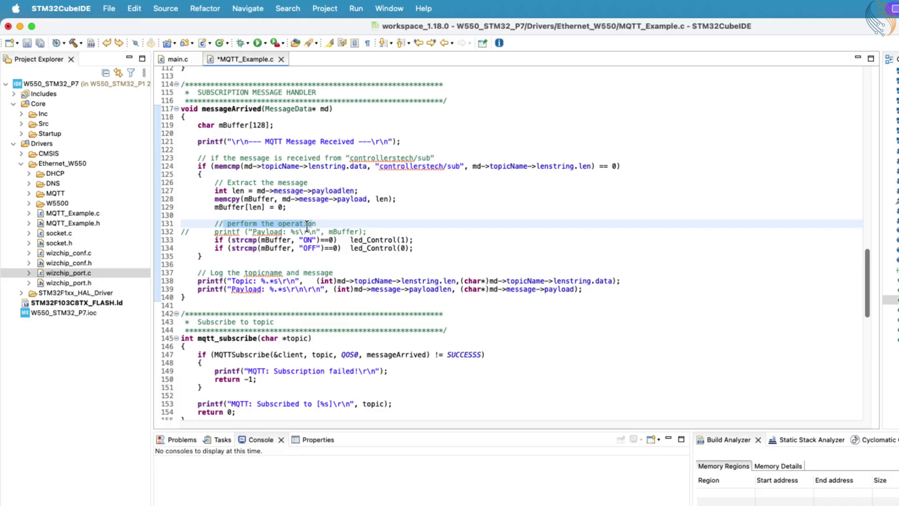
pyautogui.click(214, 232)
pyautogui.moveTo(215, 232); pyautogui.dragTo(366, 232)
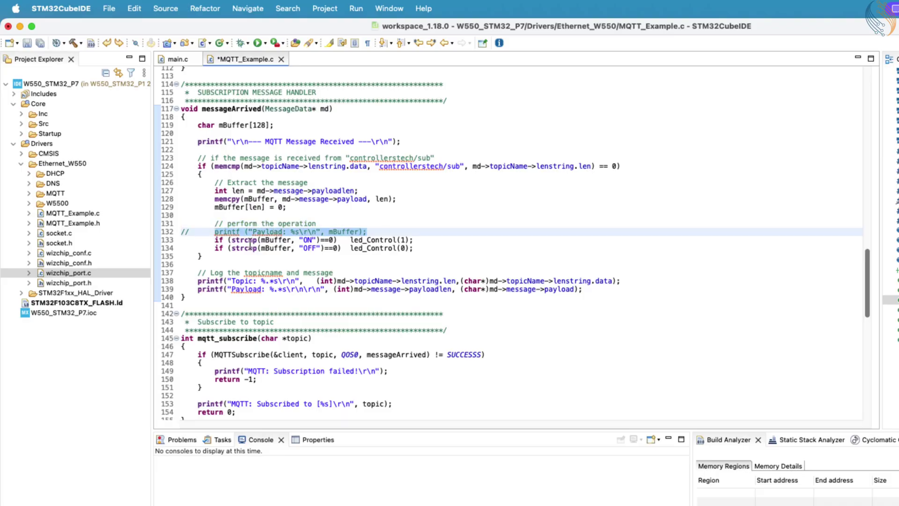
pyautogui.click(217, 240)
pyautogui.moveTo(217, 240); pyautogui.dragTo(411, 240)
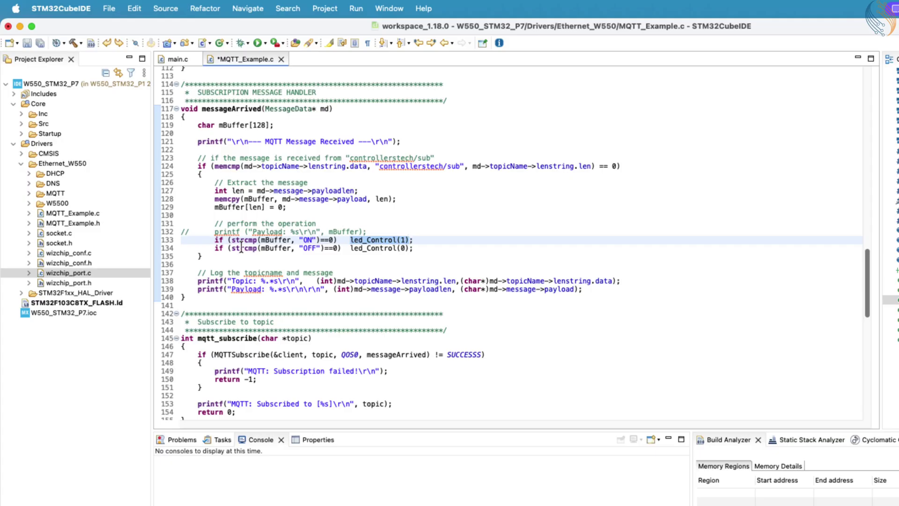
pyautogui.moveTo(214, 247); pyautogui.dragTo(405, 249)
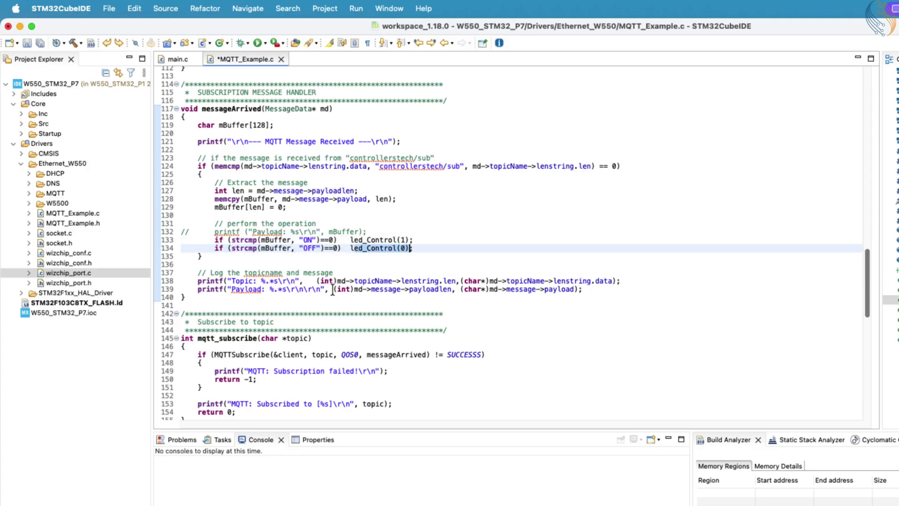
pyautogui.scroll(10, 248, 279)
pyautogui.scroll(7, 248, 278)
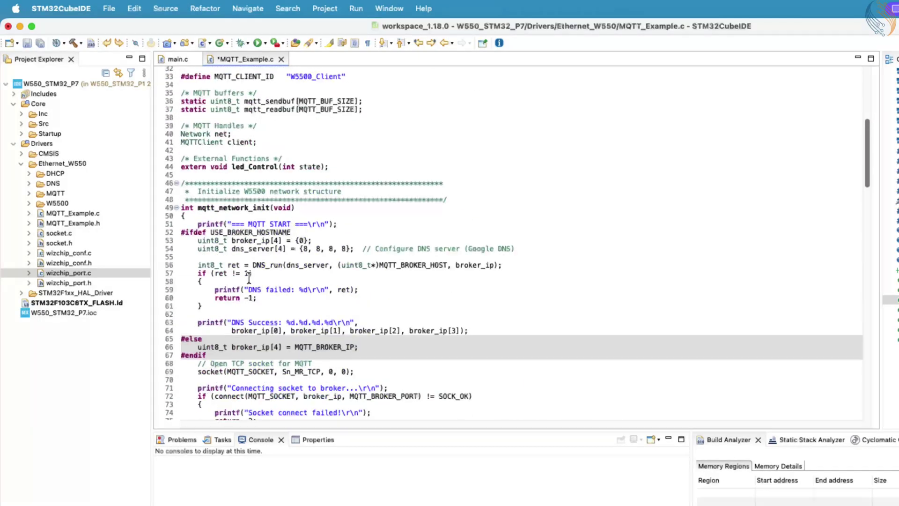
pyautogui.scroll(1, 227, 214)
pyautogui.moveTo(181, 200); pyautogui.dragTo(329, 199)
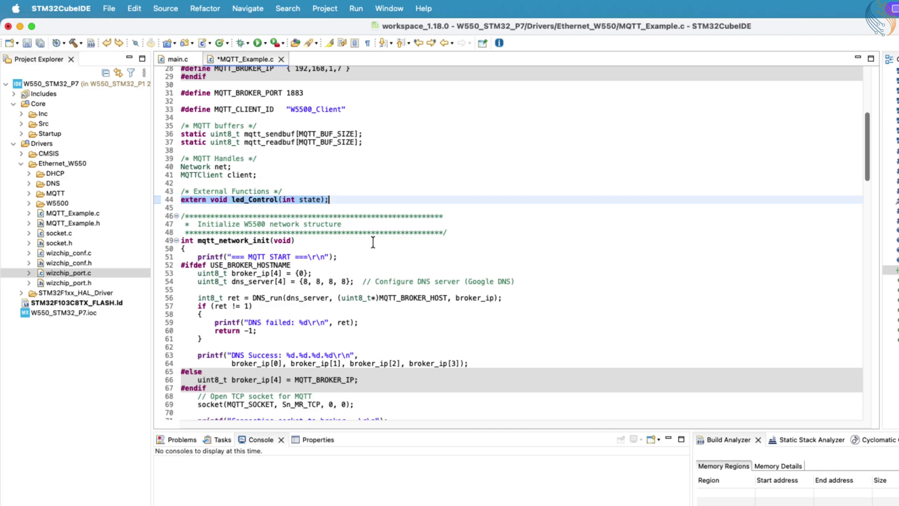
pyautogui.scroll(-1, 312, 283)
pyautogui.scroll(-9, 312, 282)
pyautogui.scroll(-4, 312, 282)
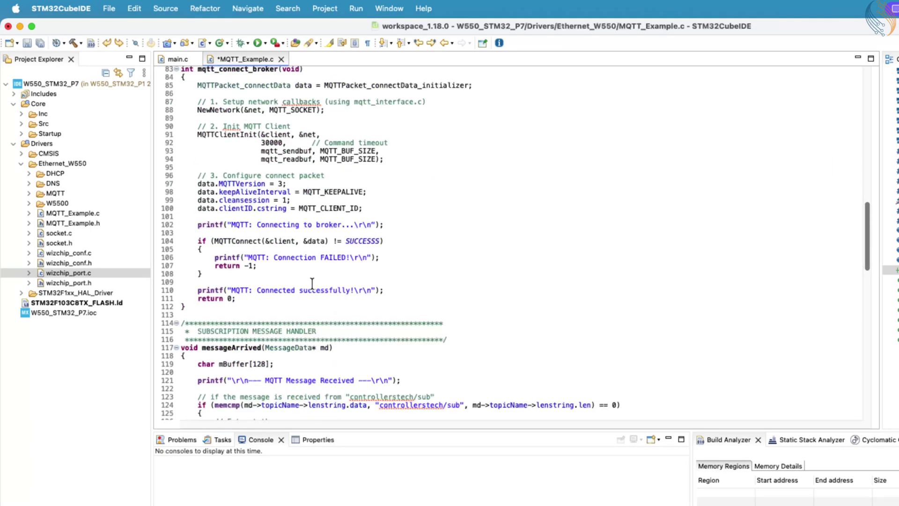
pyautogui.scroll(-4, 312, 282)
pyautogui.scroll(-3, 312, 283)
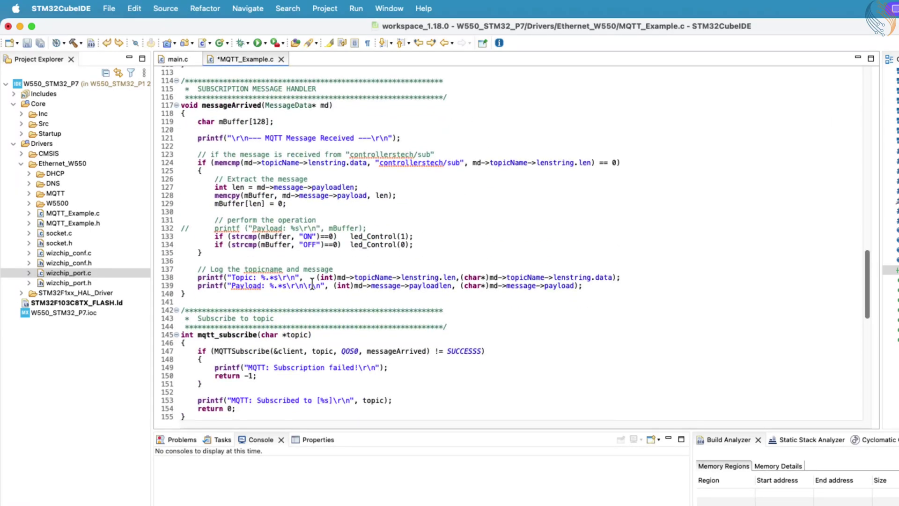
pyautogui.scroll(-1, 311, 282)
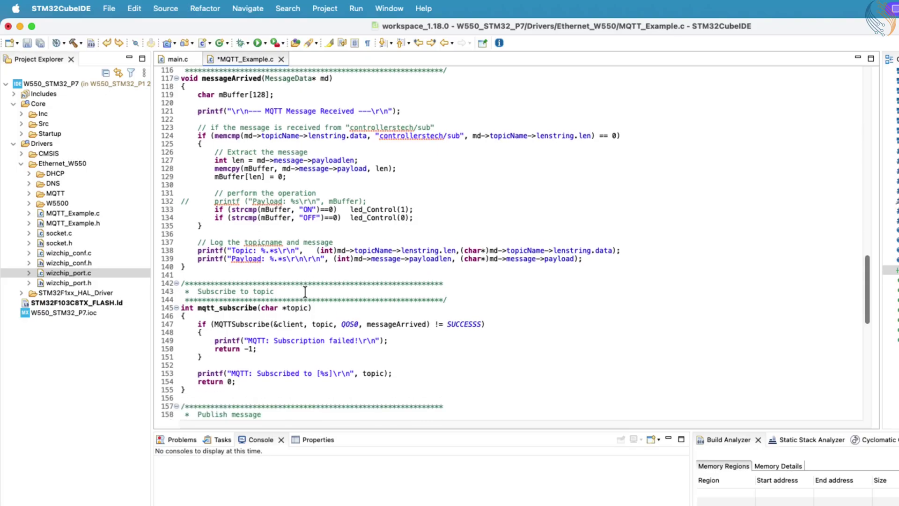
pyautogui.click(245, 325)
pyautogui.doubleClick(391, 324)
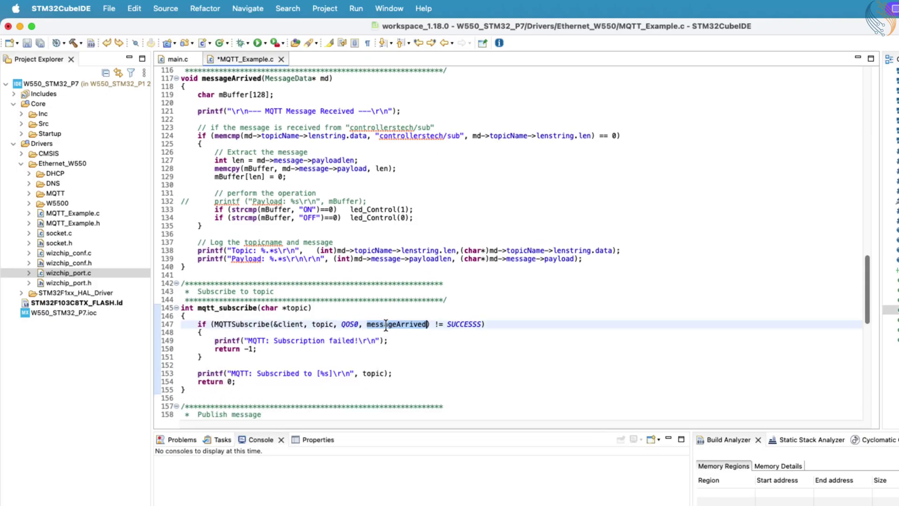
pyautogui.moveTo(213, 135); pyautogui.dragTo(462, 136)
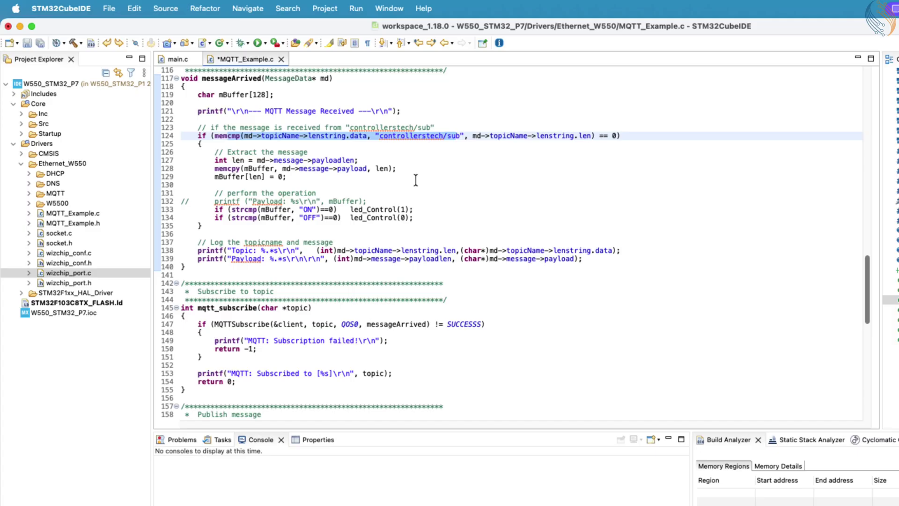
pyautogui.scroll(-9, 311, 232)
pyautogui.scroll(-2, 302, 239)
pyautogui.scroll(-2, 286, 247)
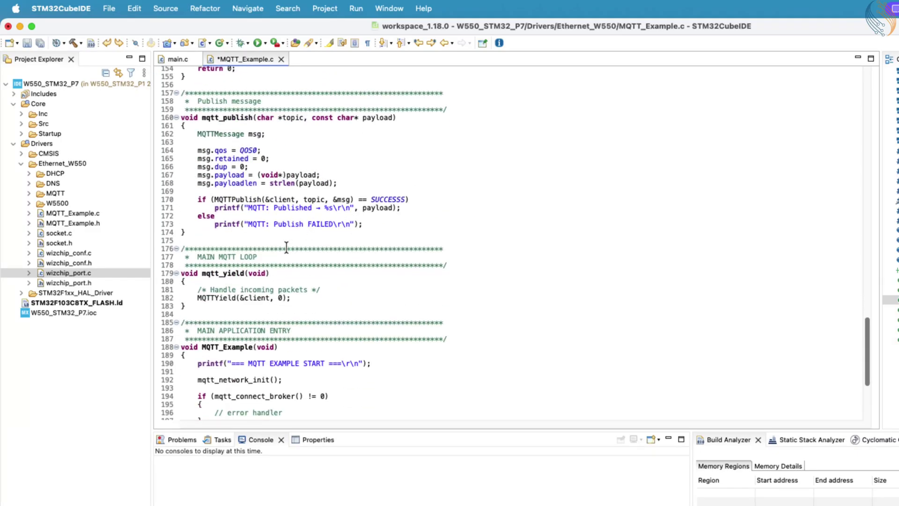
pyautogui.moveTo(201, 273); pyautogui.dragTo(263, 274)
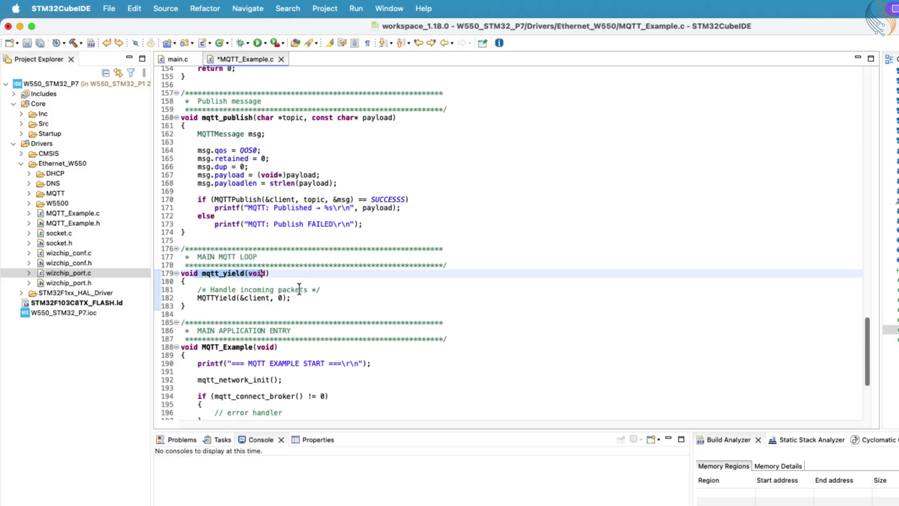
pyautogui.scroll(-5, 299, 290)
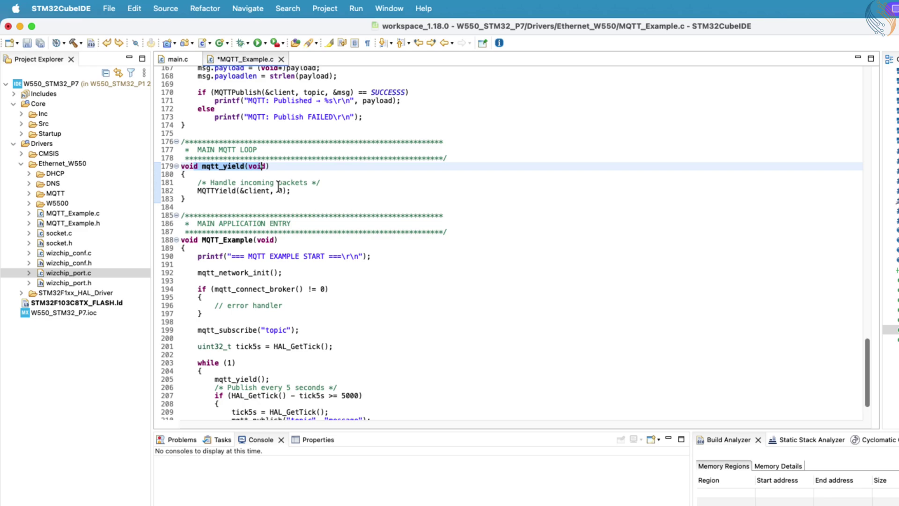
pyautogui.doubleClick(228, 167)
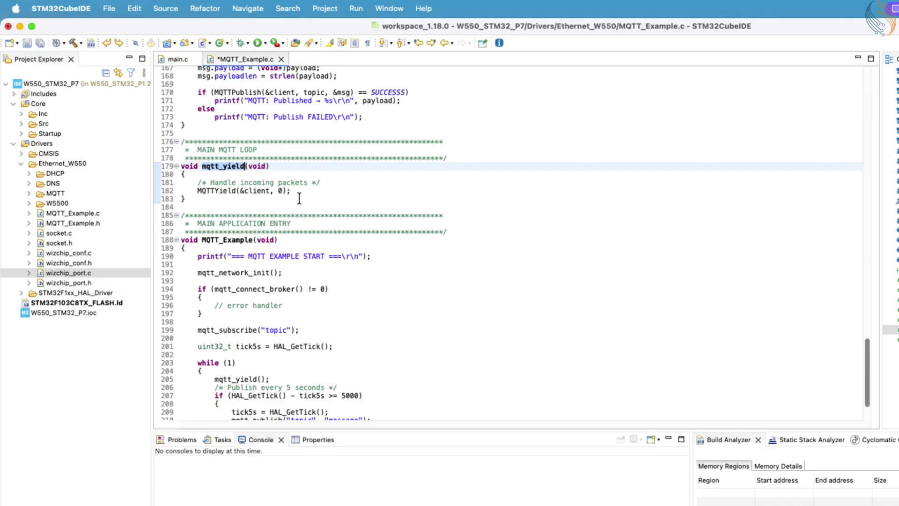
pyautogui.scroll(-1, 318, 200)
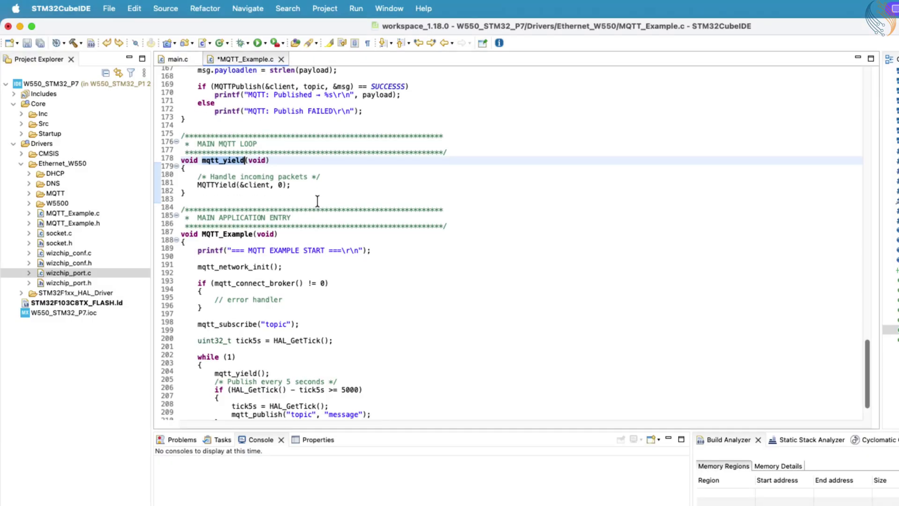
pyautogui.scroll(-1, 318, 200)
pyautogui.scroll(-1, 318, 200)
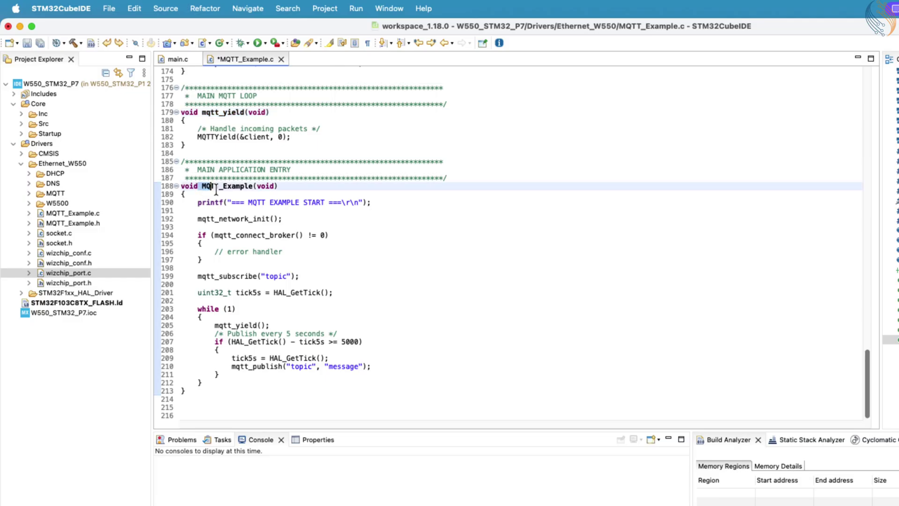
# Review the MQTT_Example entry function and save MQTT_Example.c.
pyautogui.moveTo(204, 186); pyautogui.dragTo(251, 185)
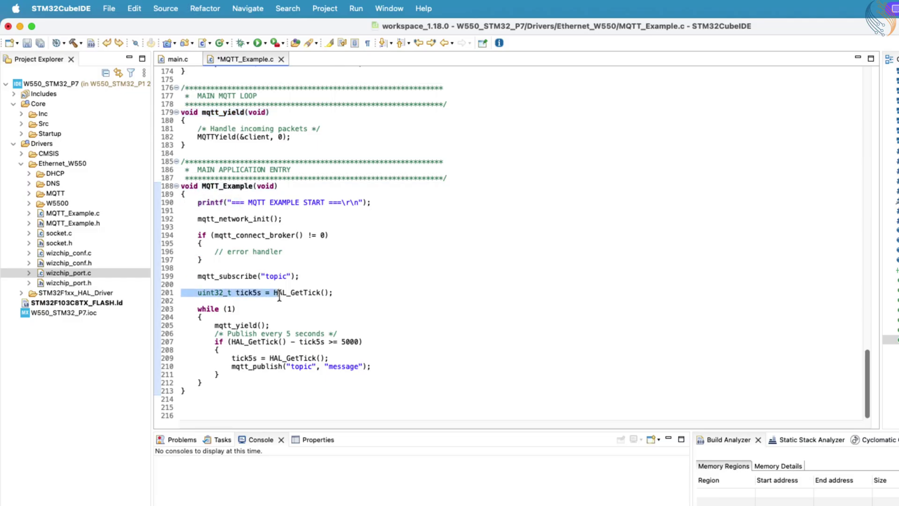
pyautogui.click(328, 389)
pyautogui.click(321, 307)
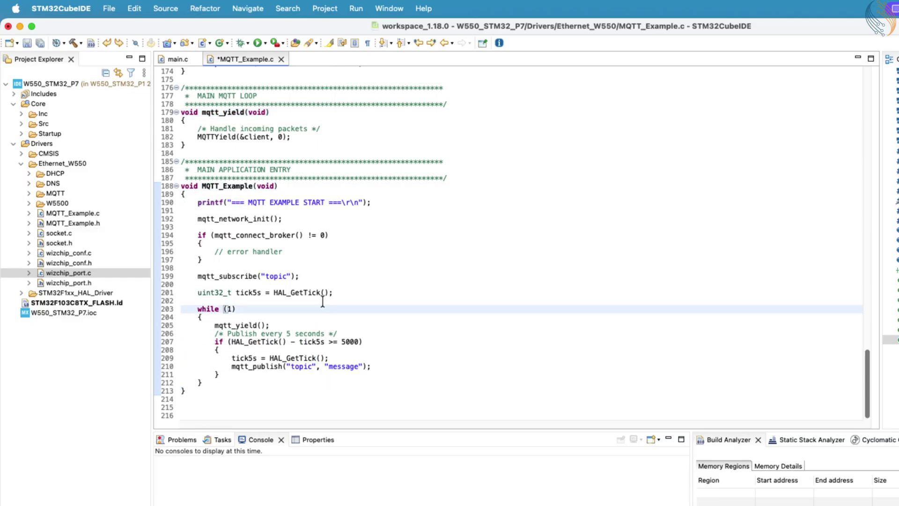
pyautogui.click(261, 210)
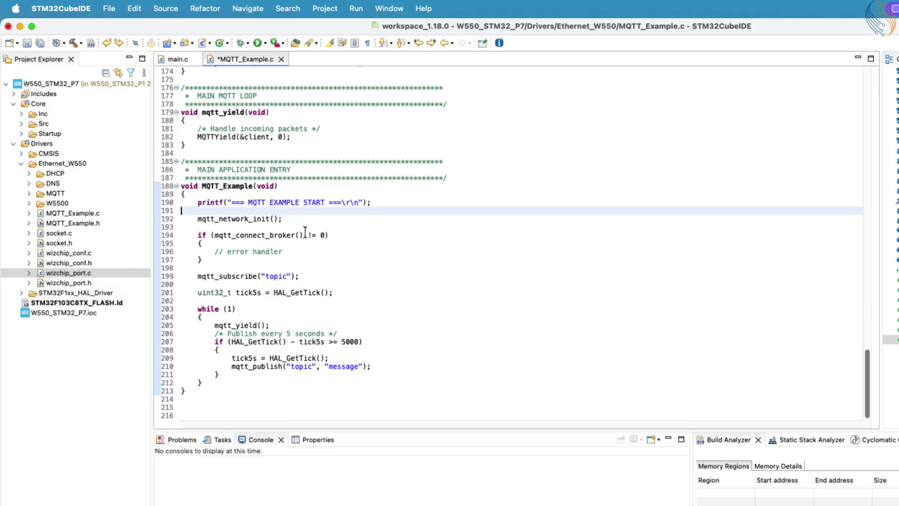
pyautogui.click(234, 219)
pyautogui.scroll(3, 266, 214)
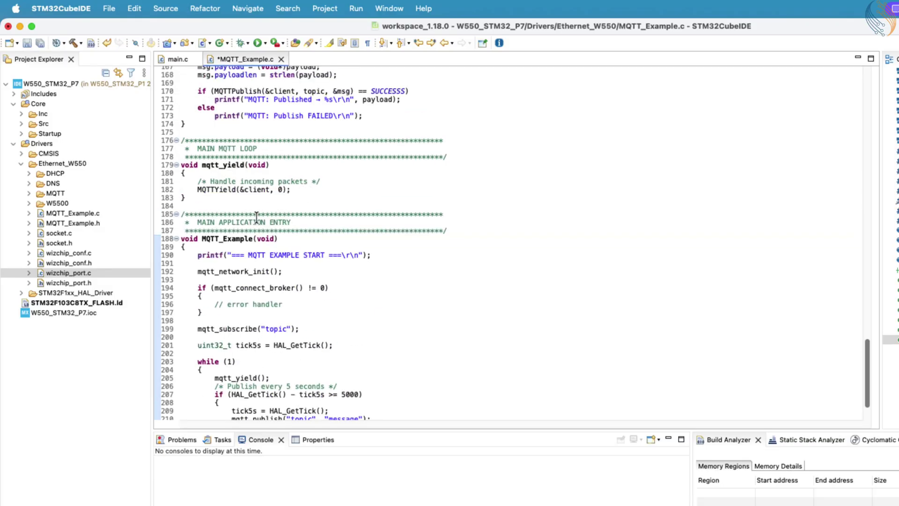
pyautogui.press('super+s')
# Add #include "MQTT_Example.h" below the wizchip_port.h include in main.c.
pyautogui.click(169, 59)
pyautogui.scroll(-5, 250, 198)
pyautogui.click(324, 134)
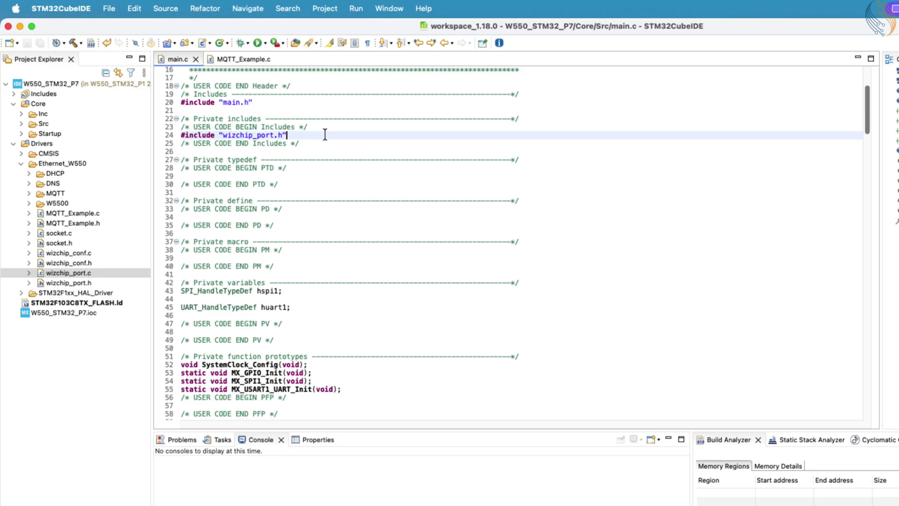
pyautogui.press('Return')
pyautogui.write('#include "m')
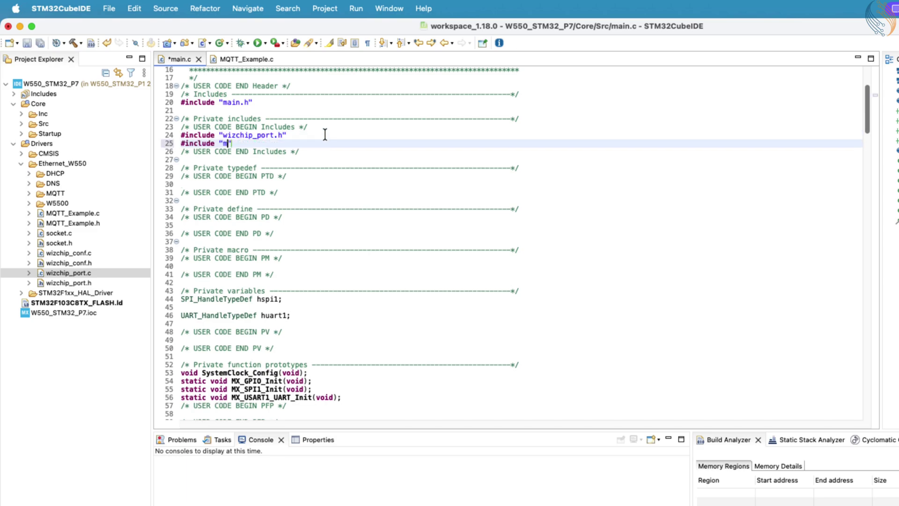
pyautogui.write('qtt_exa')
pyautogui.press('Return')
pyautogui.scroll(-5, 246, 235)
pyautogui.scroll(-7, 243, 230)
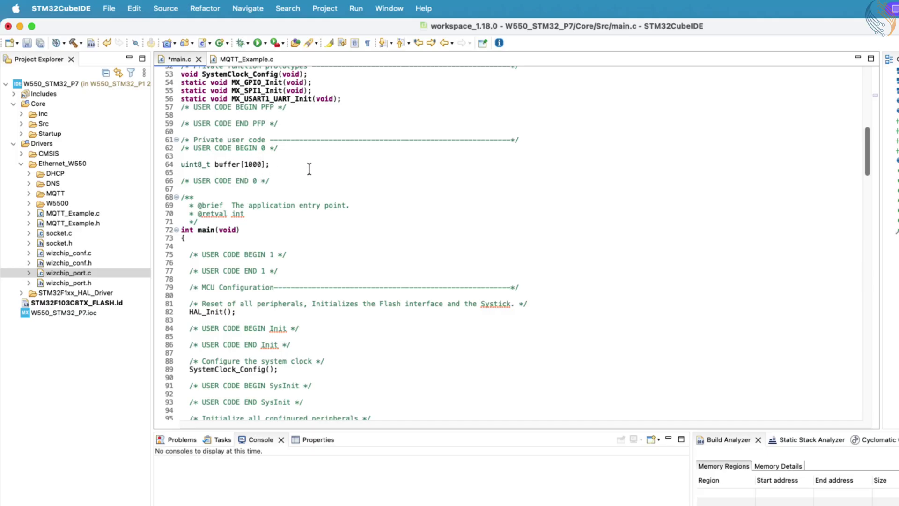
pyautogui.scroll(-7, 281, 211)
pyautogui.scroll(-2, 242, 239)
# After the W5500 check, add Error_Handler checks for mqtt_network_init, mqtt_connect_broker and mqtt_subscribe("controllerstech/sub").
pyautogui.click(275, 243)
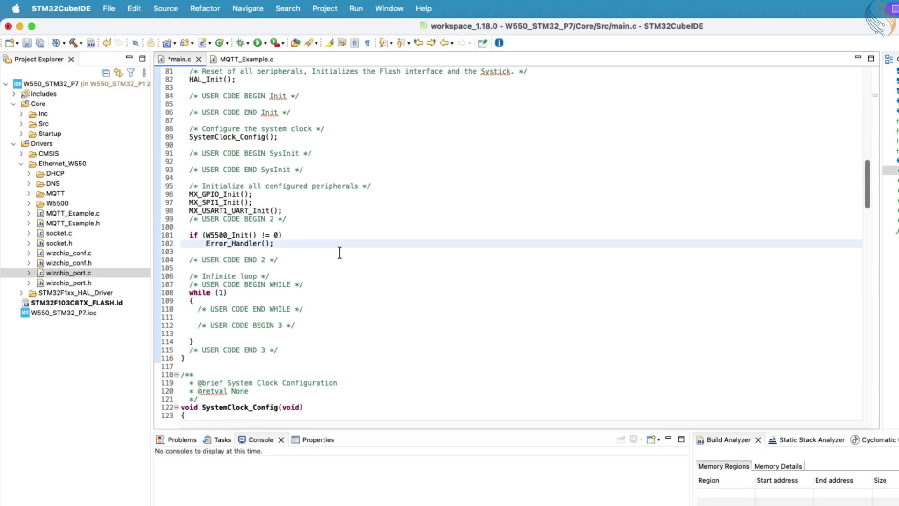
pyautogui.press('Return')
pyautogui.press('Return')
pyautogui.write('tt_netw')
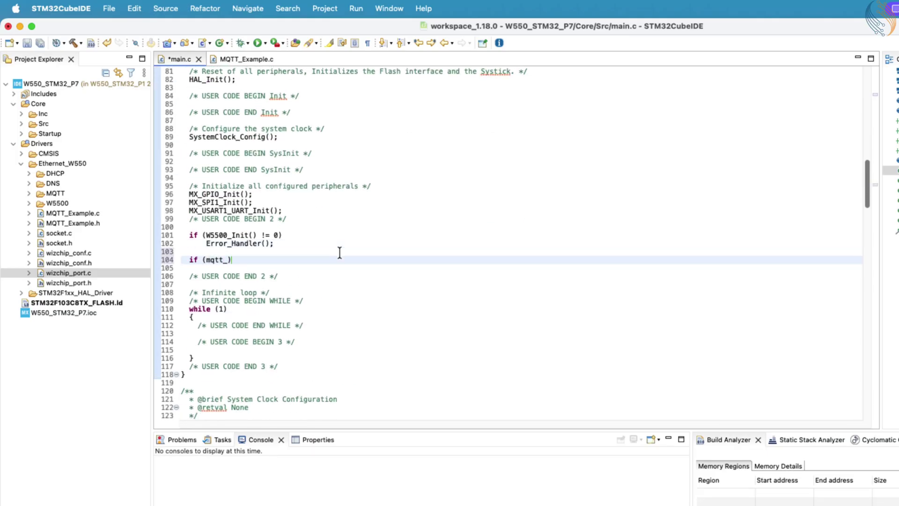
pyautogui.write('ork_init(')
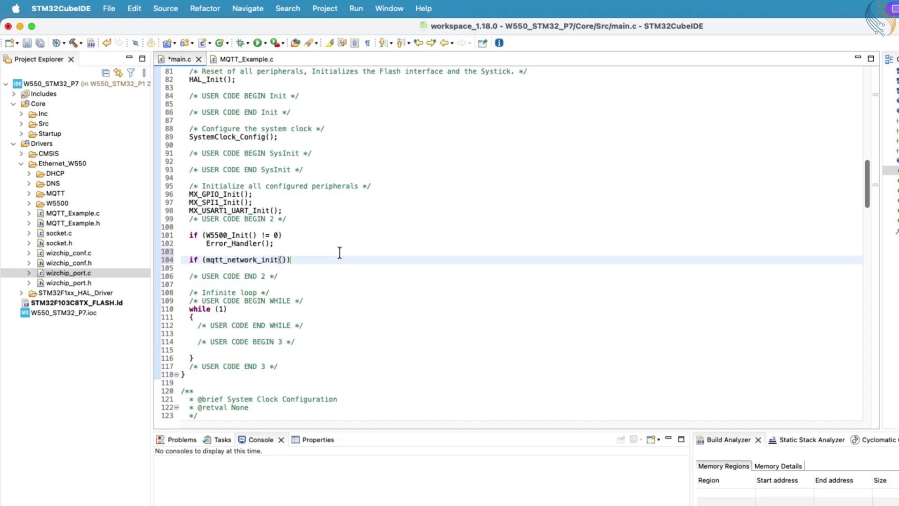
pyautogui.write(') != 0)')
pyautogui.press('Return')
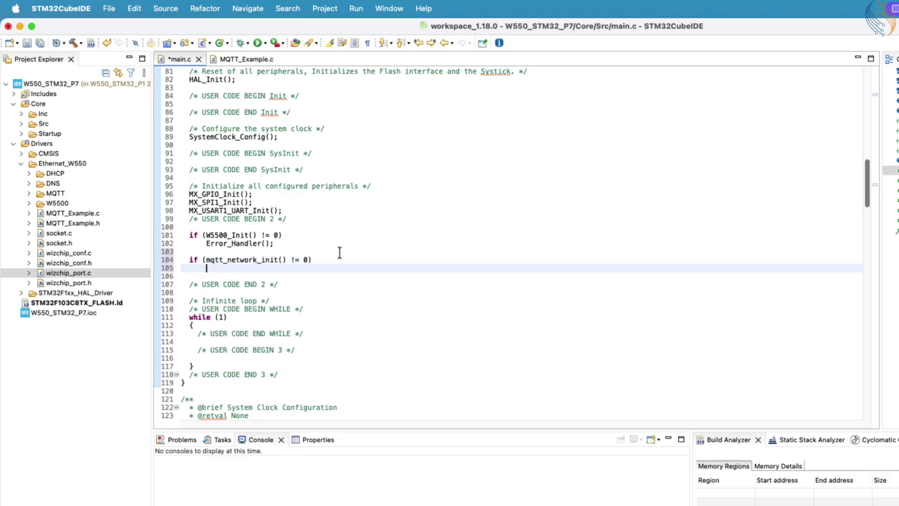
pyautogui.write('Error_Handler();')
pyautogui.press('Return')
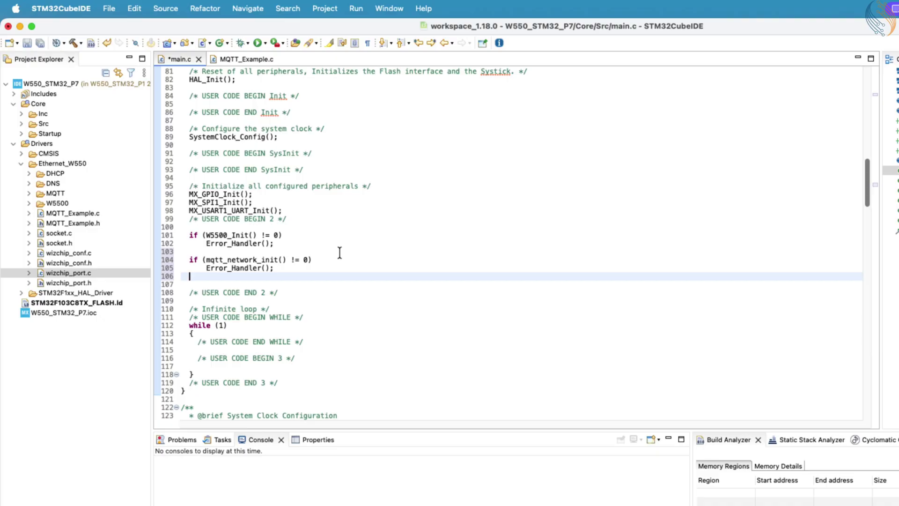
pyautogui.press('Return')
pyautogui.write('(mqtt_')
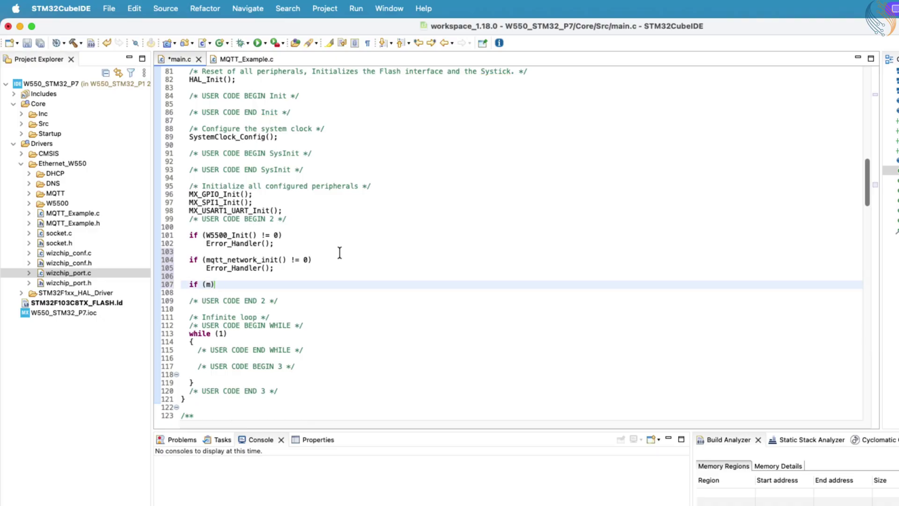
pyautogui.write('connect_broker() !=')
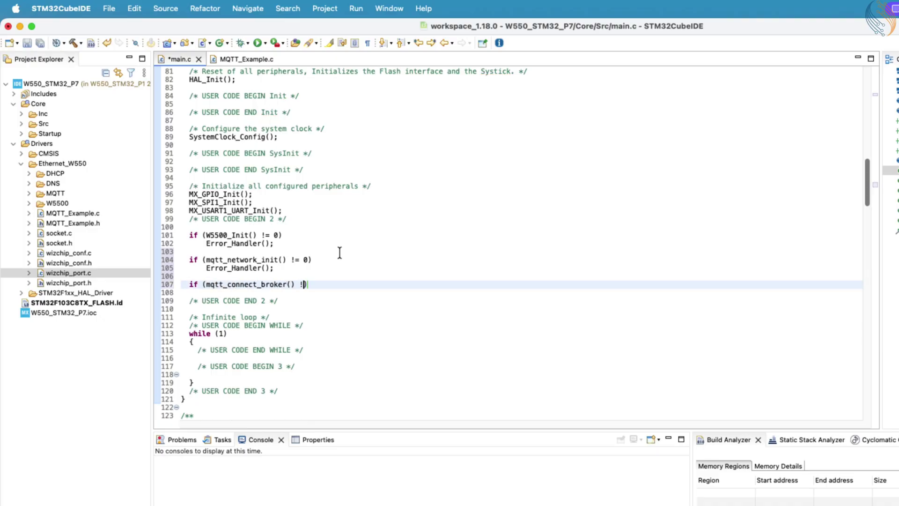
pyautogui.write(' 0)')
pyautogui.press('Return')
pyautogui.write('Error_')
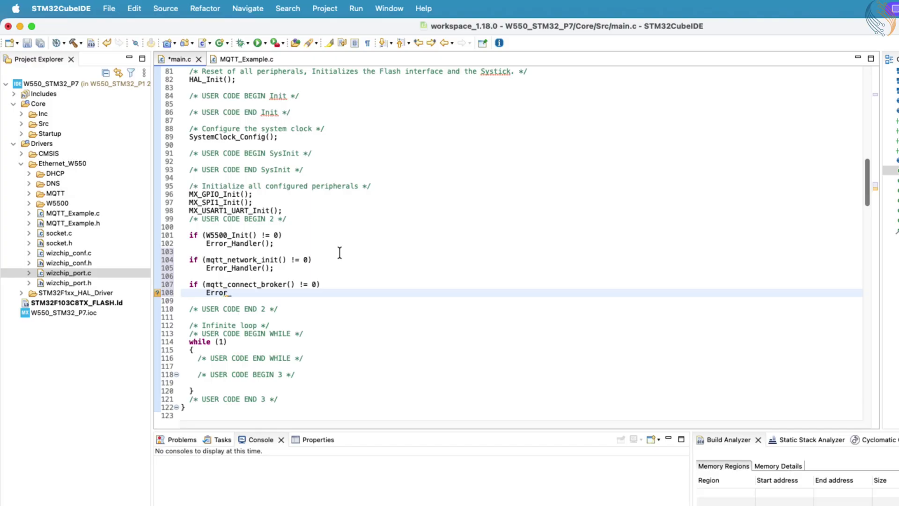
pyautogui.write('Handler();')
pyautogui.press('Return')
pyautogui.press('Return')
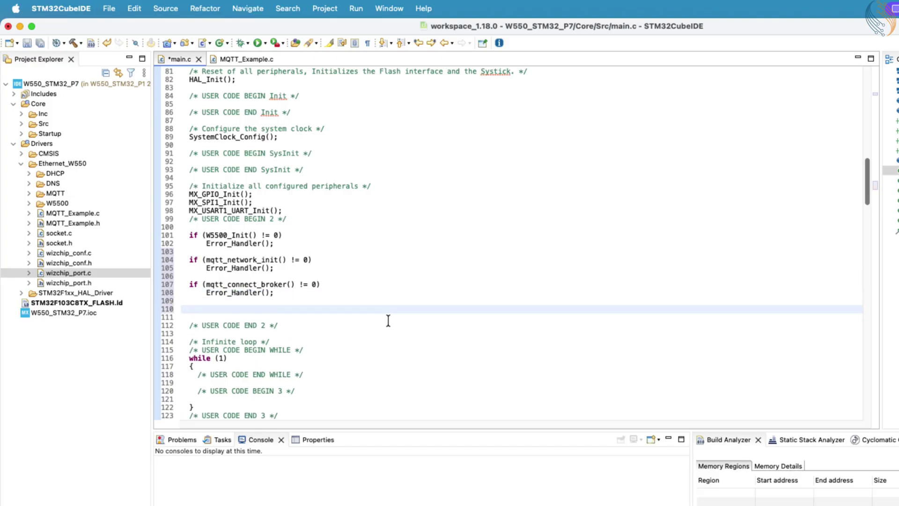
pyautogui.write('if(mqtt_subscri')
pyautogui.write('be("controllerstech')
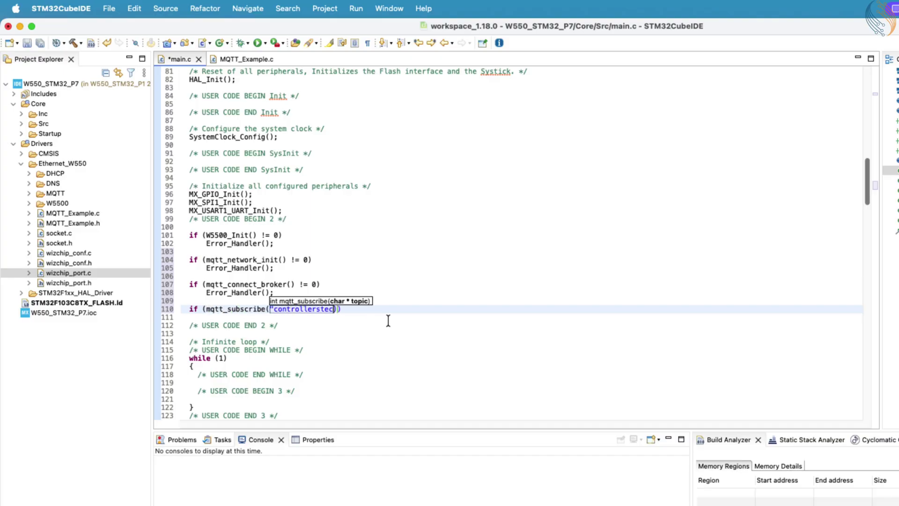
pyautogui.write('/sub')
pyautogui.write('") != 0')
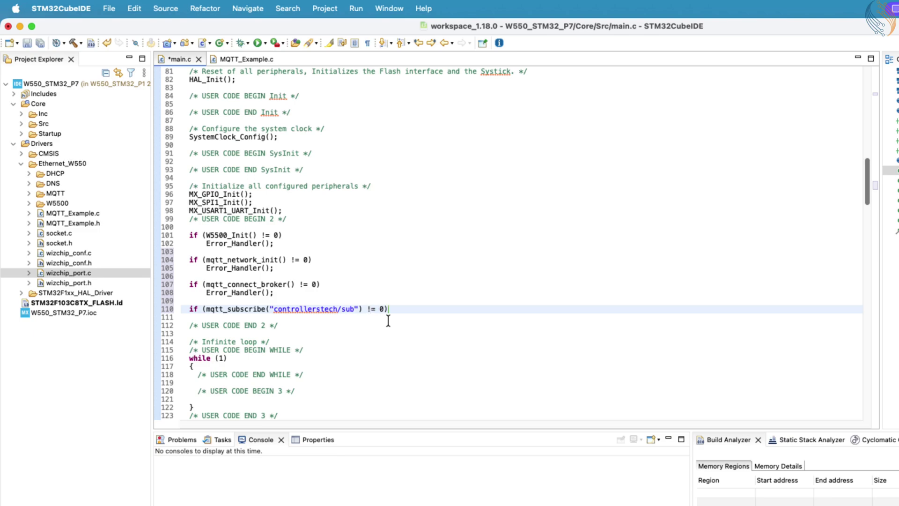
pyautogui.press('Return')
pyautogui.write('rror')
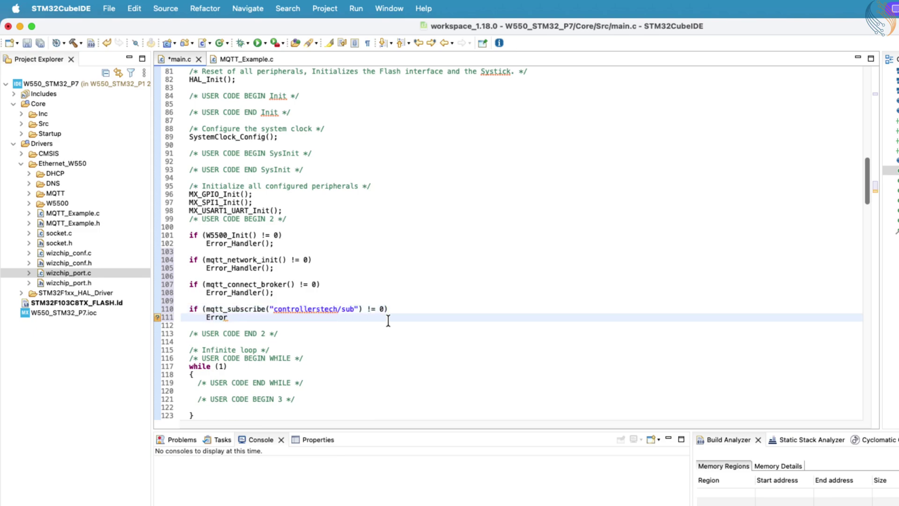
pyautogui.write('_Handler();')
pyautogui.scroll(-3, 355, 331)
pyautogui.press('Return')
pyautogui.press('Return')
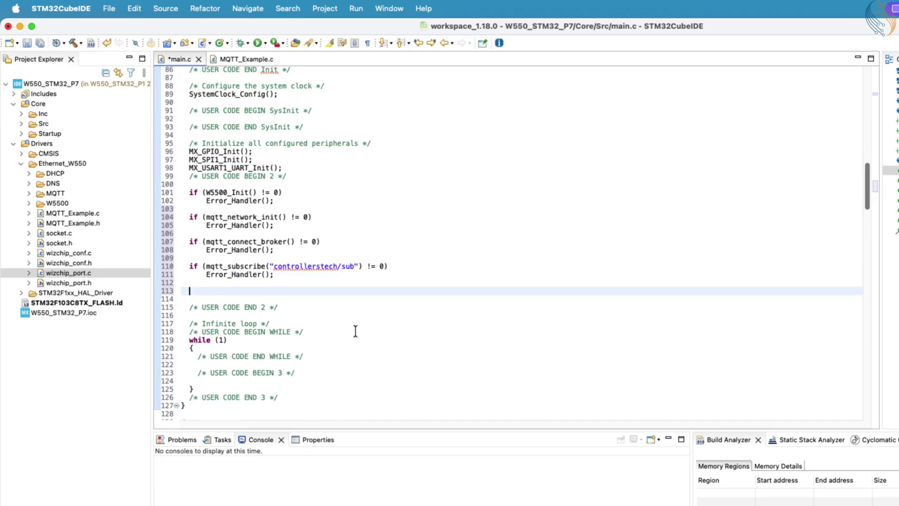
pyautogui.write('uint32_t tick5s = HAL_GetTick();')
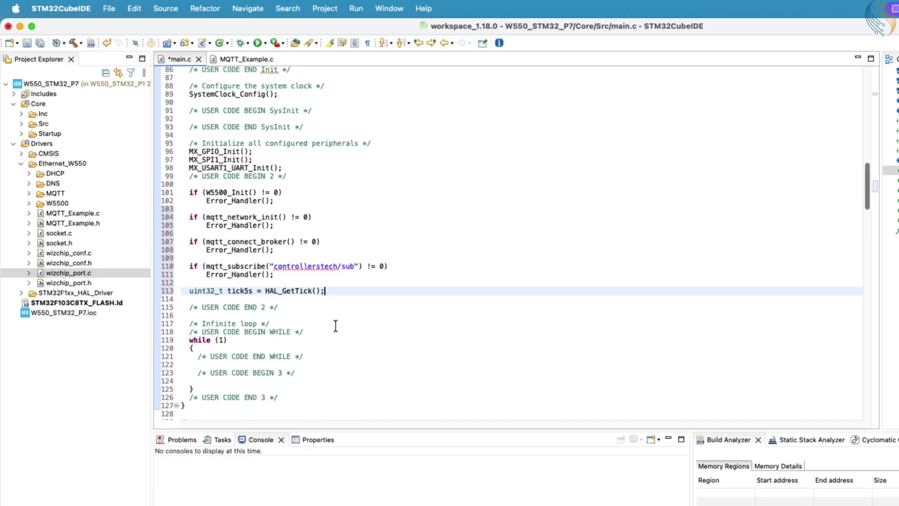
pyautogui.moveTo(227, 290); pyautogui.dragTo(320, 292)
pyautogui.scroll(-1, 334, 325)
# Add mqtt_yield() to the main loop, a tick5s = HAL_GetTick() timer and a 5000 ms check.
pyautogui.click(325, 350)
pyautogui.press('Return')
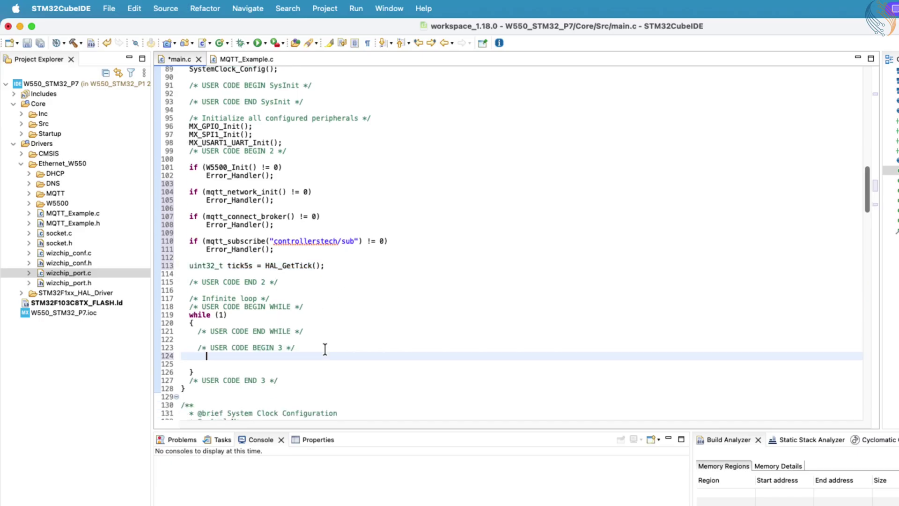
pyautogui.press('Return')
pyautogui.write('mqtt_')
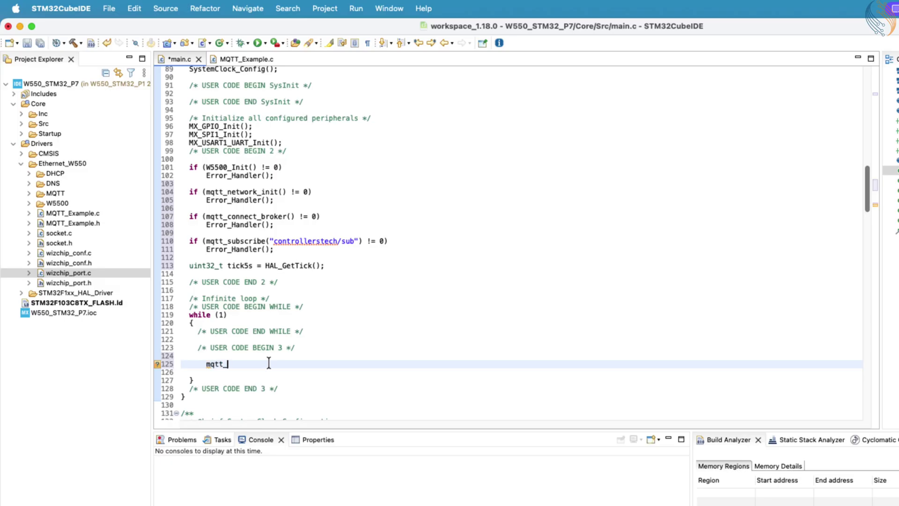
pyautogui.write('yield();')
pyautogui.press('Return')
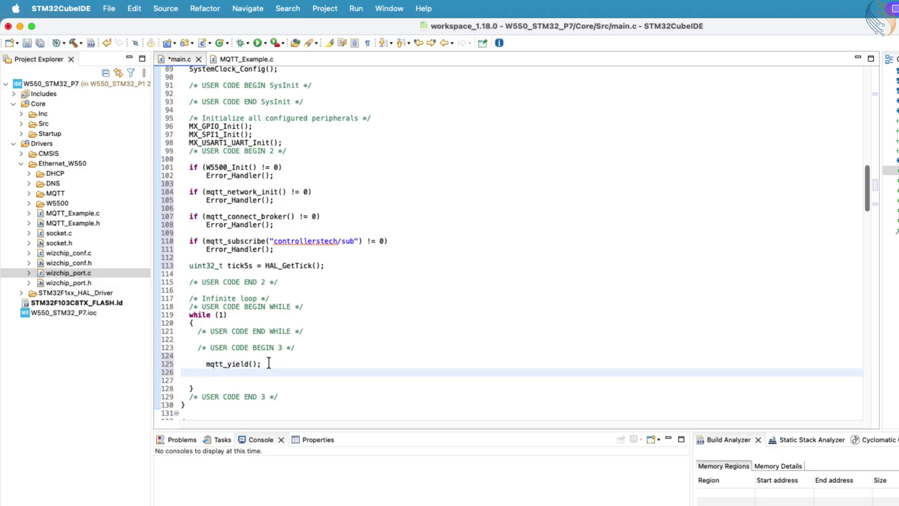
pyautogui.scroll(-3, 319, 326)
pyautogui.press('Return')
pyautogui.write('if ')
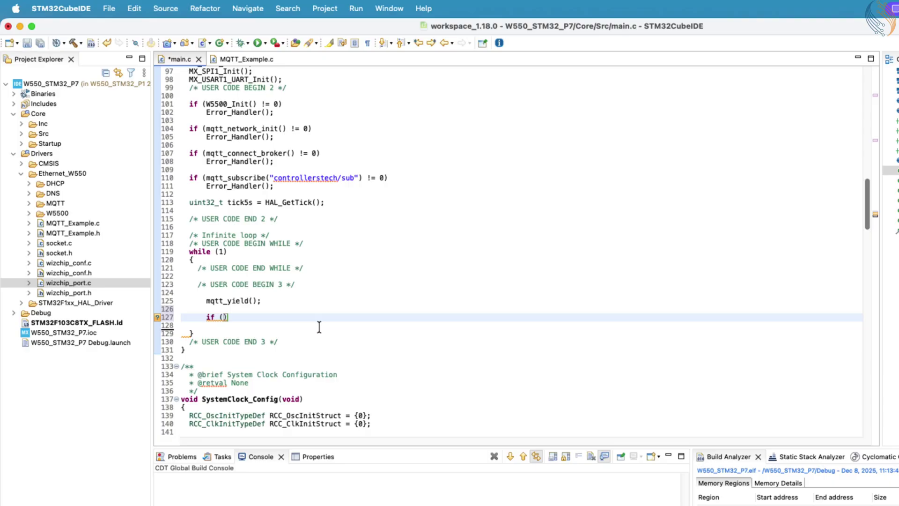
pyautogui.write('((HAL_GetT')
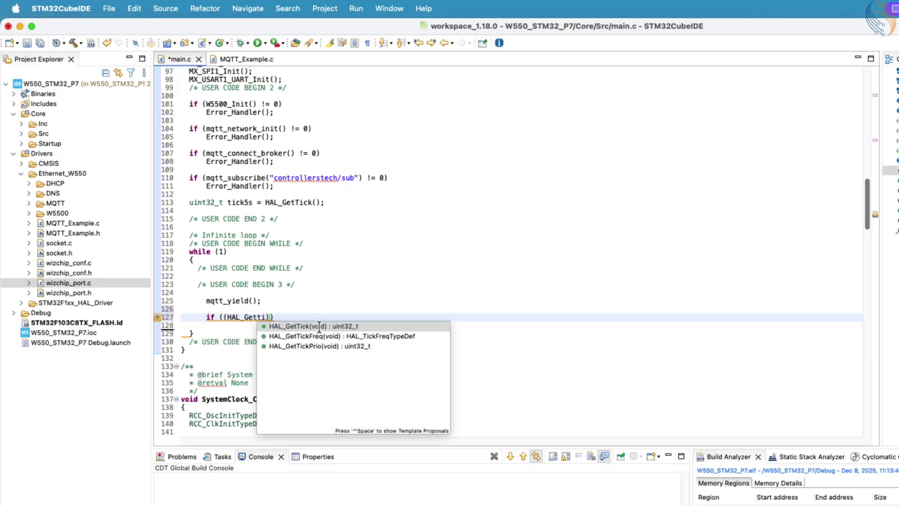
pyautogui.press('Return')
pyautogui.write('- tick)5s')
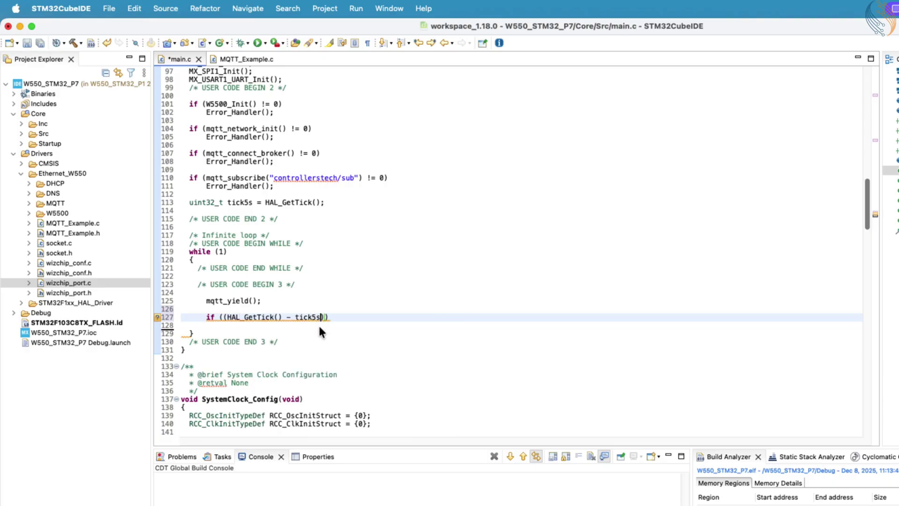
pyautogui.write(') >= 5000')
pyautogui.press('Return')
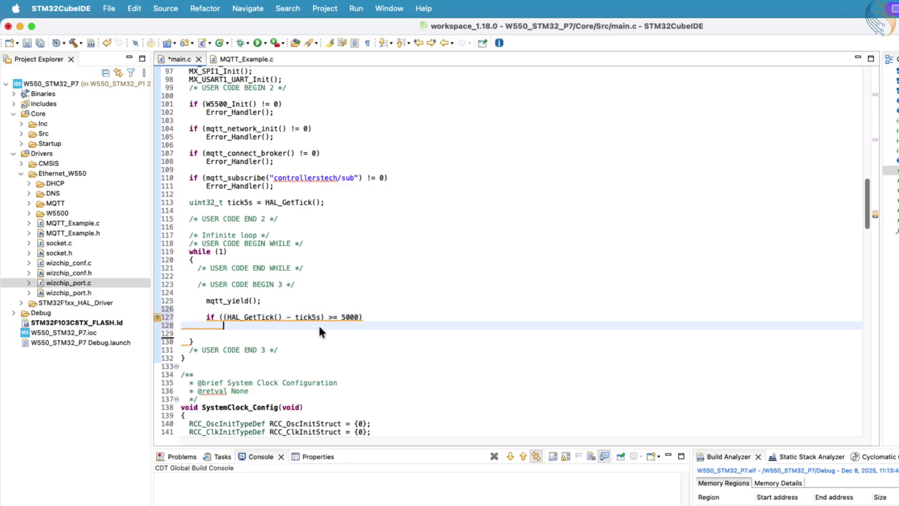
pyautogui.write('{')
pyautogui.press('Return')
# Inside the timed block, reset tick5s and call mqtt_publish("controllerstech/pub", payload).
pyautogui.moveTo(226, 203); pyautogui.dragTo(325, 202)
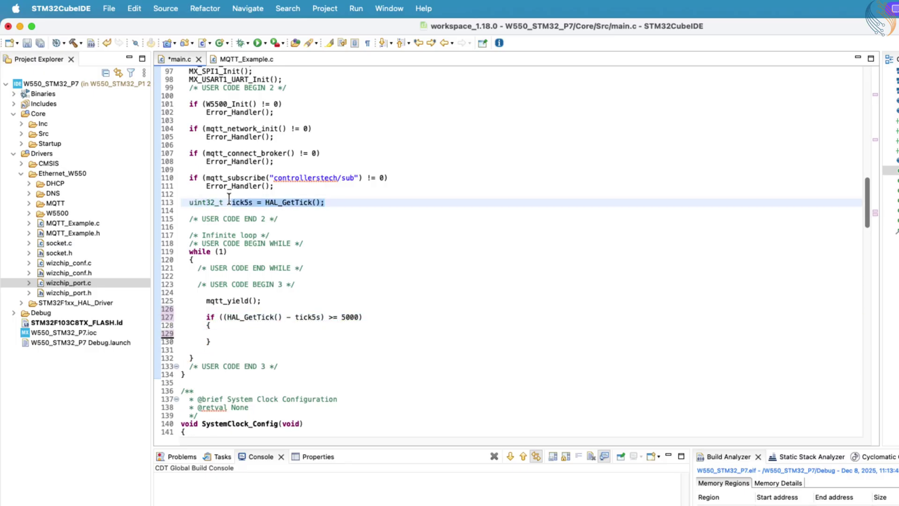
pyautogui.hotkey('ctrl', 'c')
pyautogui.click(242, 333)
pyautogui.hotkey('ctrl', 'v')
pyautogui.press('Return')
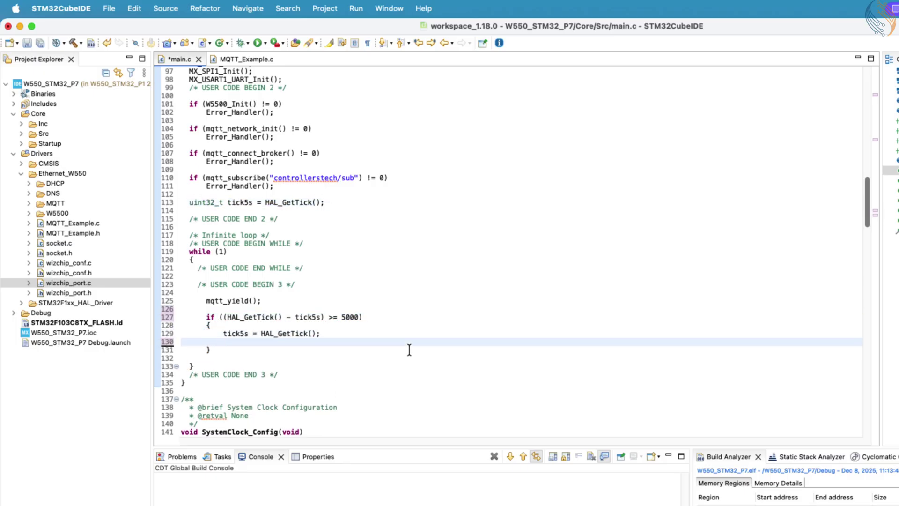
pyautogui.write('mqtt_publ')
pyautogui.hotkey('ctrl', 'space')
pyautogui.press('Return')
pyautogui.write('"controllerstech')
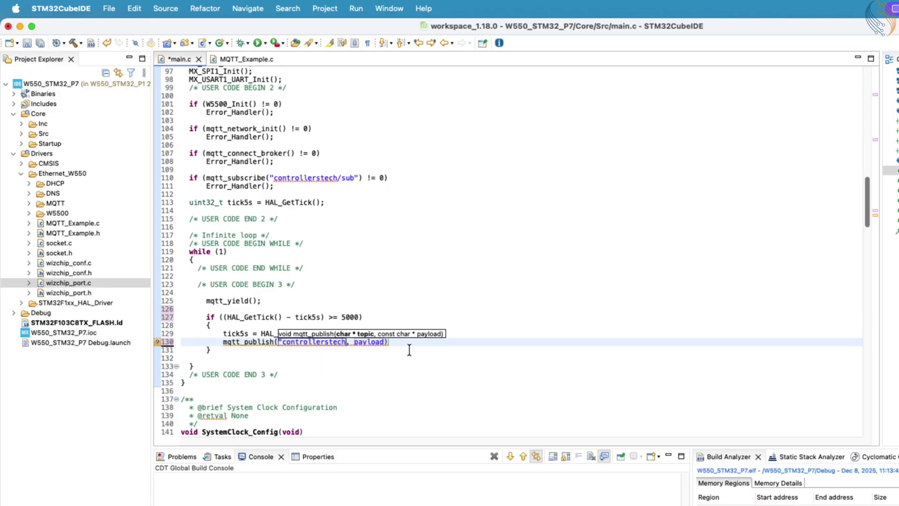
pyautogui.write('/pub"')
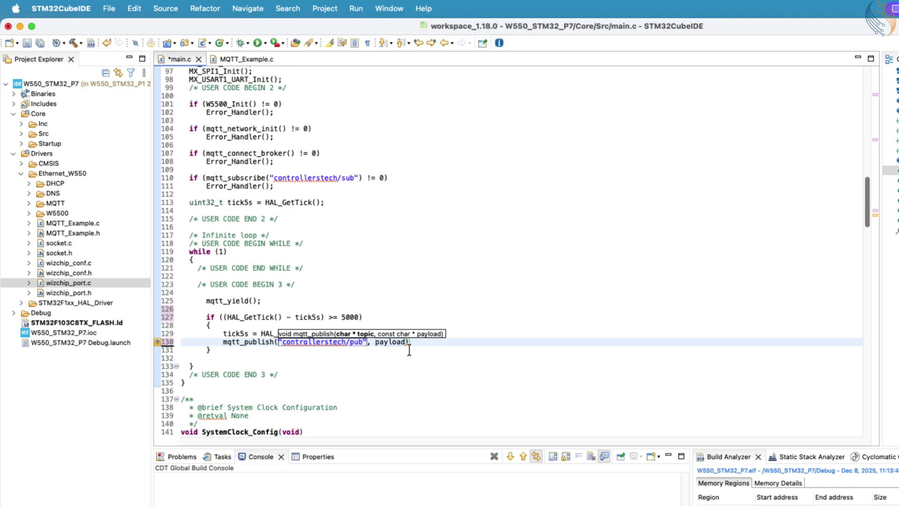
pyautogui.press('Tab')
pyautogui.write(';')
pyautogui.press('Return')
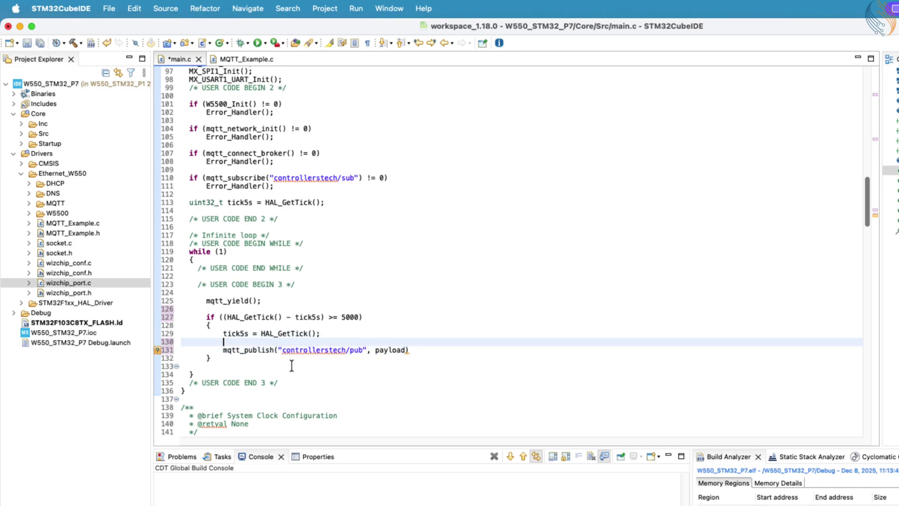
pyautogui.scroll(10, 289, 337)
# Add sprintf(buffer, "STM32 W5500 -> %d", count++), publish buffer instead of payload, and include stdio.h.
pyautogui.click(265, 302)
pyautogui.press('Return')
pyautogui.write('int')
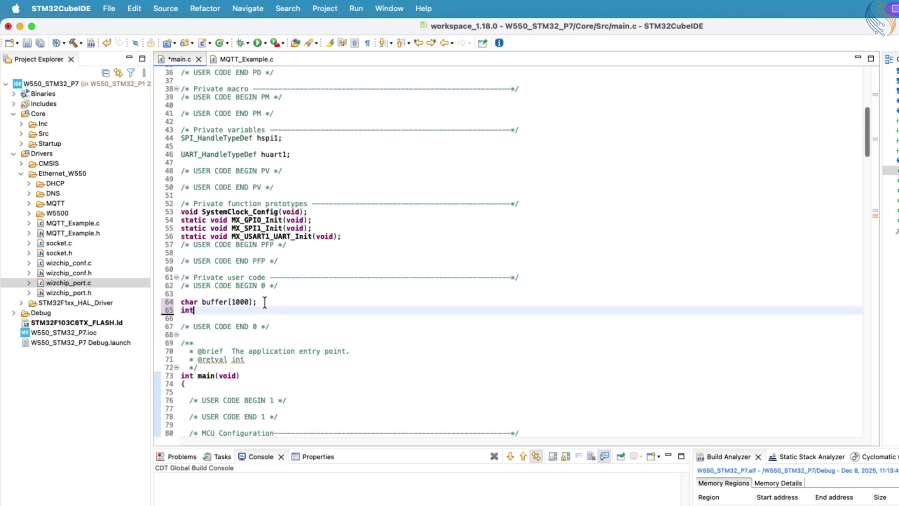
pyautogui.write(' count = 0;')
pyautogui.scroll(-10, 315, 345)
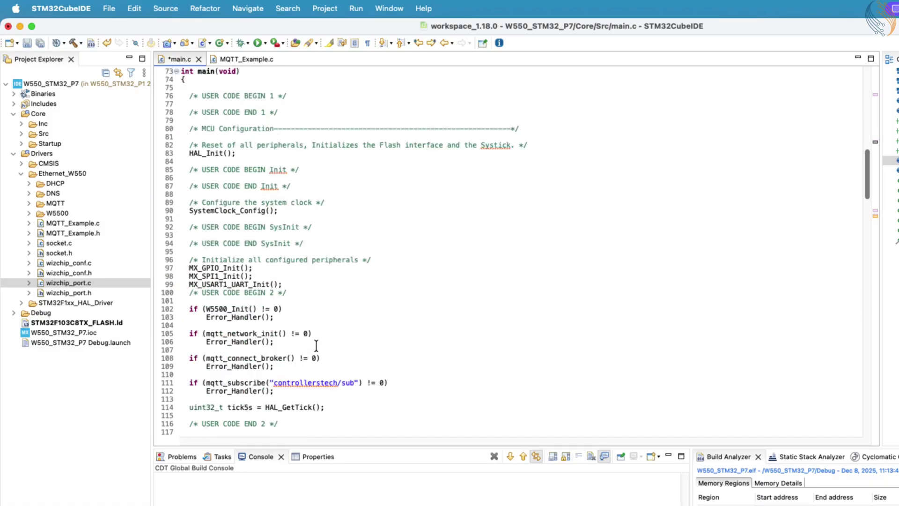
pyautogui.scroll(-5, 315, 345)
pyautogui.click(337, 377)
pyautogui.write('sprintf')
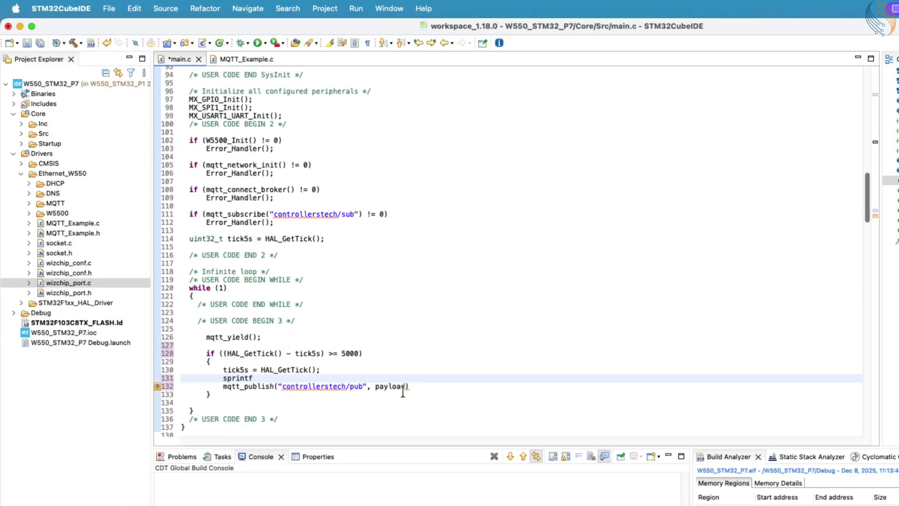
pyautogui.write(' (buffer, "STM32 W')
pyautogui.write('5500 ->')
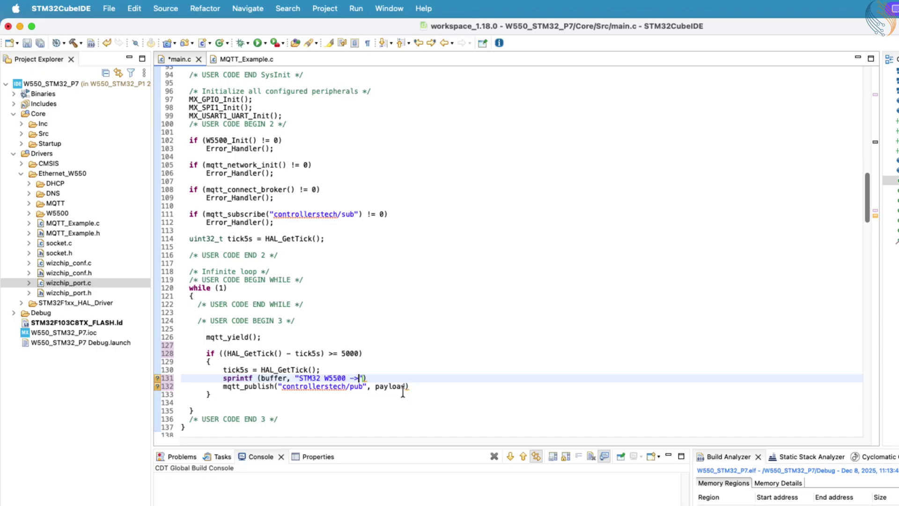
pyautogui.write(' %d", count')
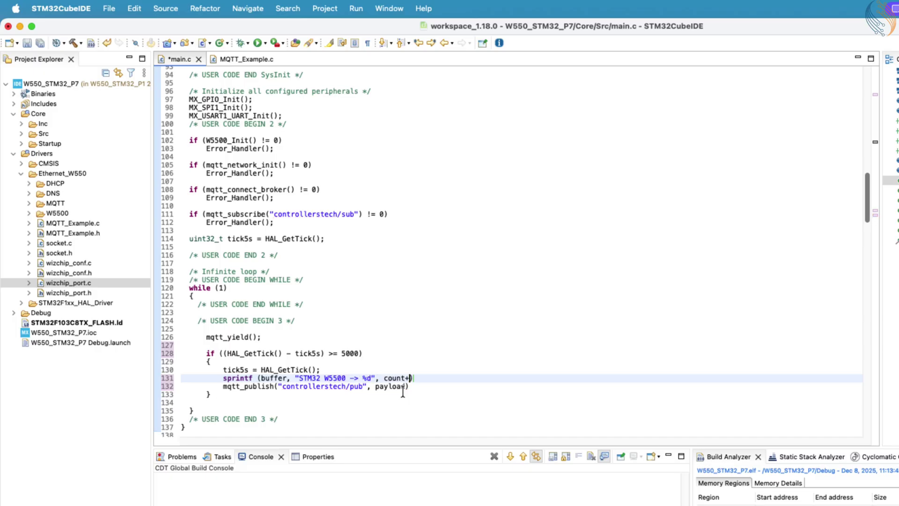
pyautogui.write('++);')
pyautogui.doubleClick(391, 387)
pyautogui.write('buffer);')
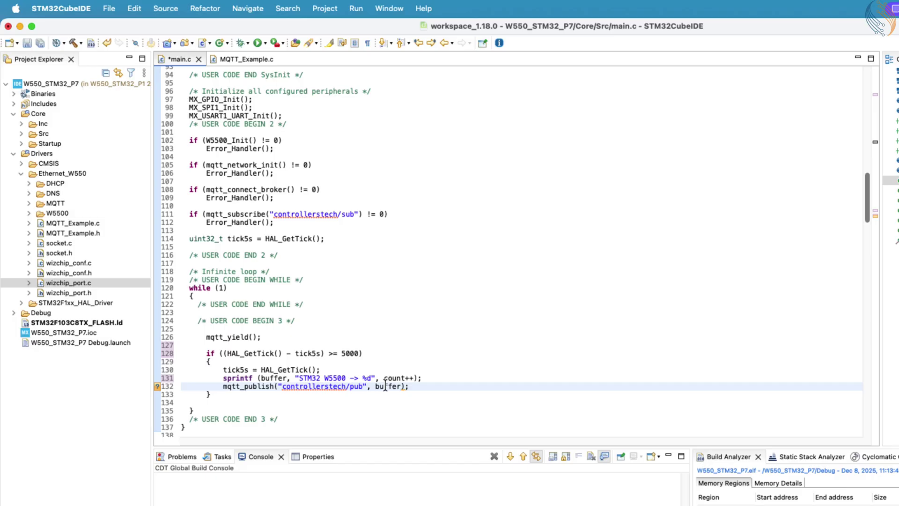
pyautogui.moveTo(224, 378); pyautogui.dragTo(418, 379)
pyautogui.scroll(15, 418, 379)
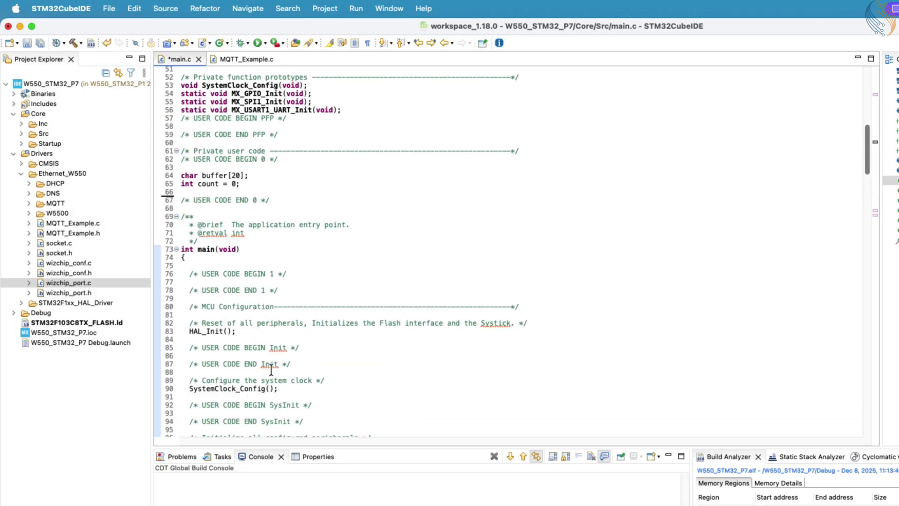
pyautogui.scroll(3, 394, 295)
pyautogui.scroll(10, 351, 210)
pyautogui.click(346, 179)
pyautogui.write('#in')
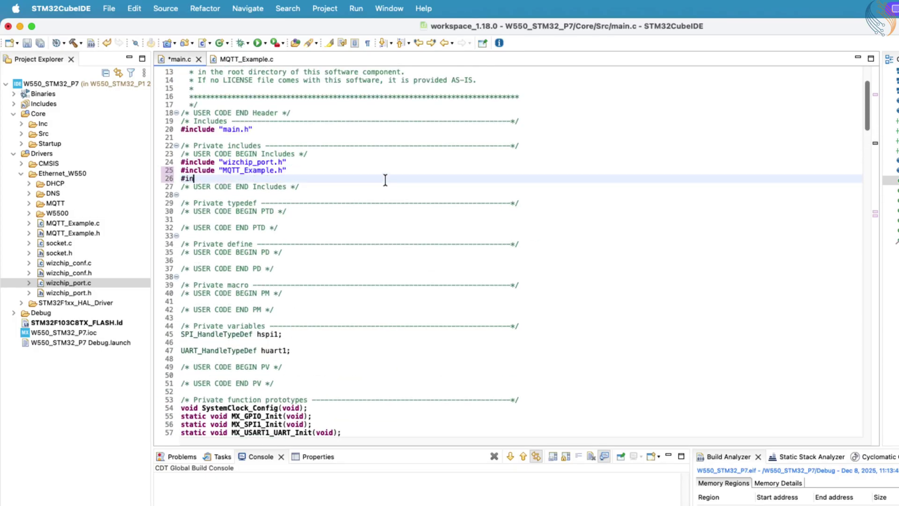
pyautogui.write('clude "stdio.h"')
pyautogui.scroll(-16, 237, 289)
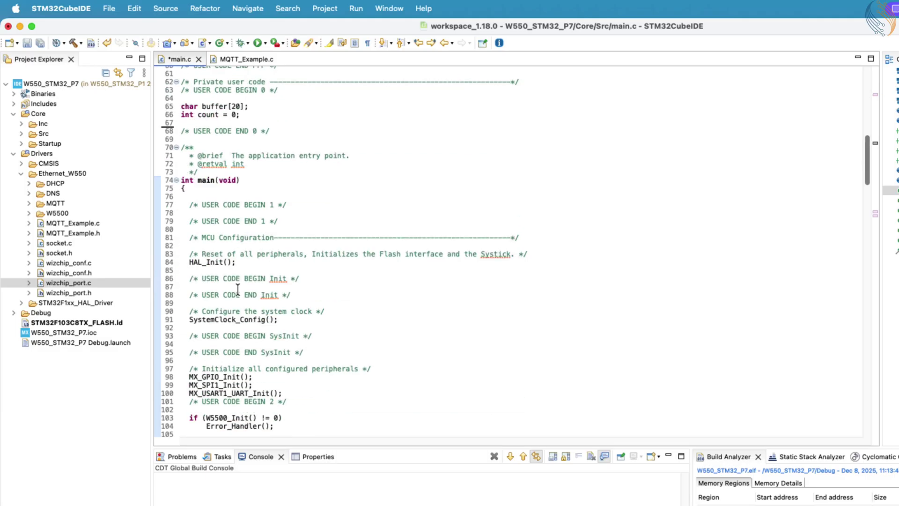
pyautogui.scroll(-6, 237, 290)
pyautogui.click(204, 297)
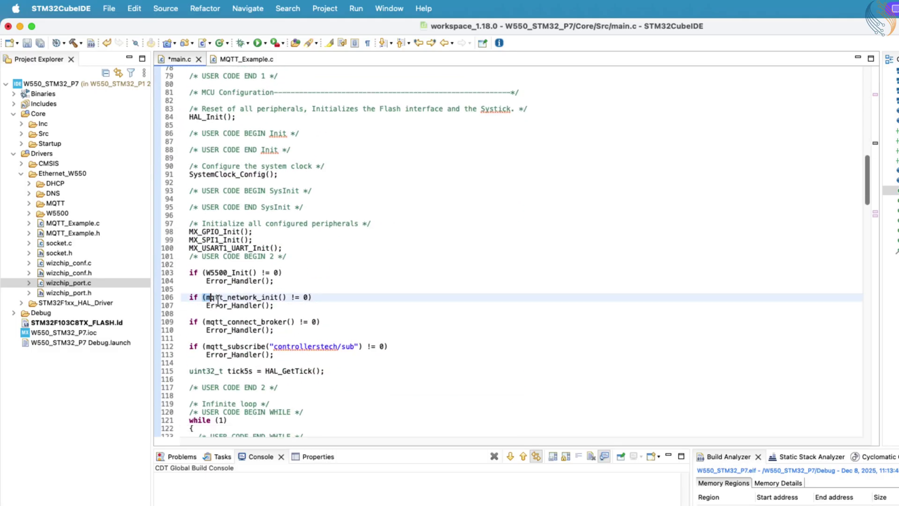
pyautogui.click(316, 306)
pyautogui.click(230, 298)
pyautogui.click(226, 322)
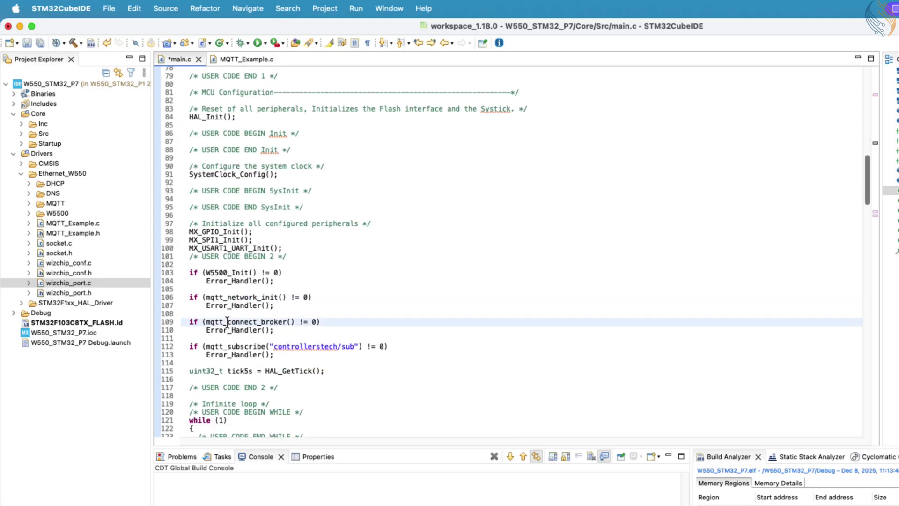
pyautogui.doubleClick(226, 322)
pyautogui.moveTo(204, 346); pyautogui.dragTo(380, 347)
pyautogui.scroll(-1, 322, 358)
pyautogui.scroll(-4, 254, 358)
pyautogui.scroll(-1, 254, 357)
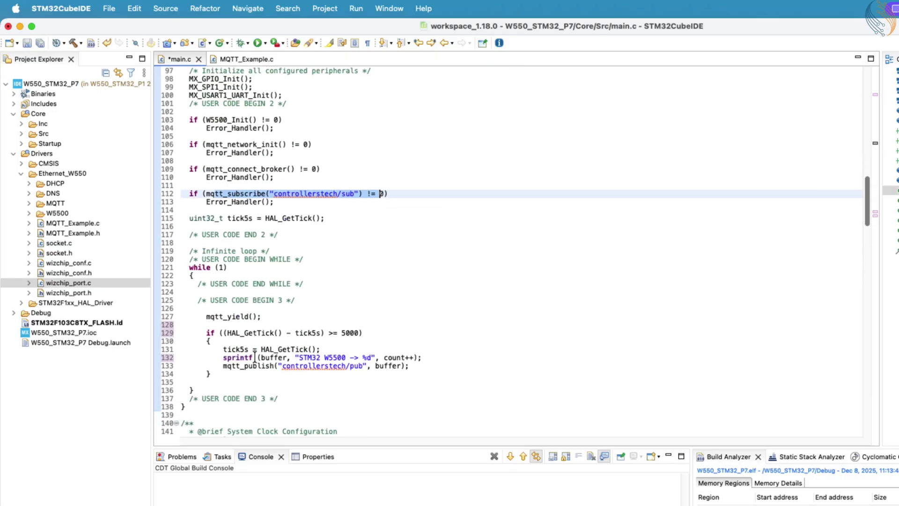
pyautogui.moveTo(207, 317); pyautogui.dragTo(277, 317)
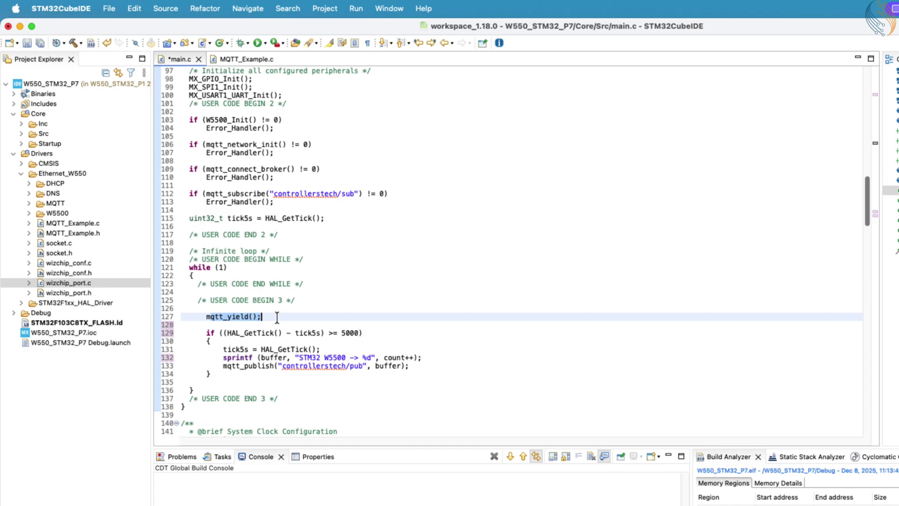
pyautogui.moveTo(223, 366); pyautogui.dragTo(418, 371)
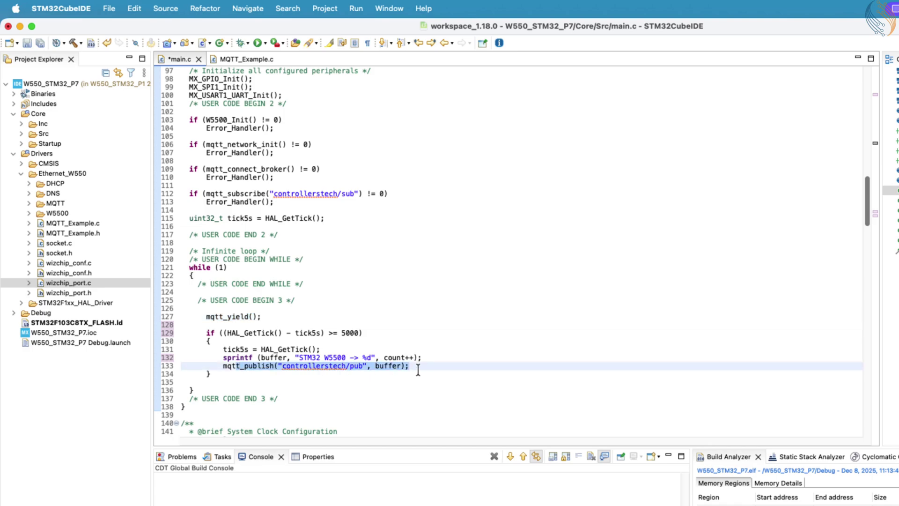
pyautogui.click(241, 61)
pyautogui.scroll(5, 253, 260)
pyautogui.scroll(10, 253, 260)
pyautogui.scroll(10, 253, 261)
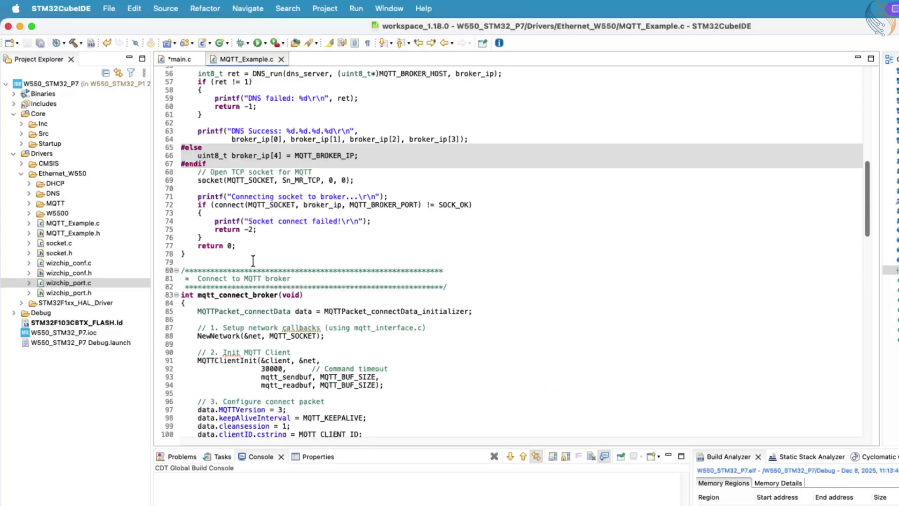
pyautogui.scroll(10, 253, 260)
pyautogui.scroll(2, 252, 261)
pyautogui.scroll(-3, 253, 260)
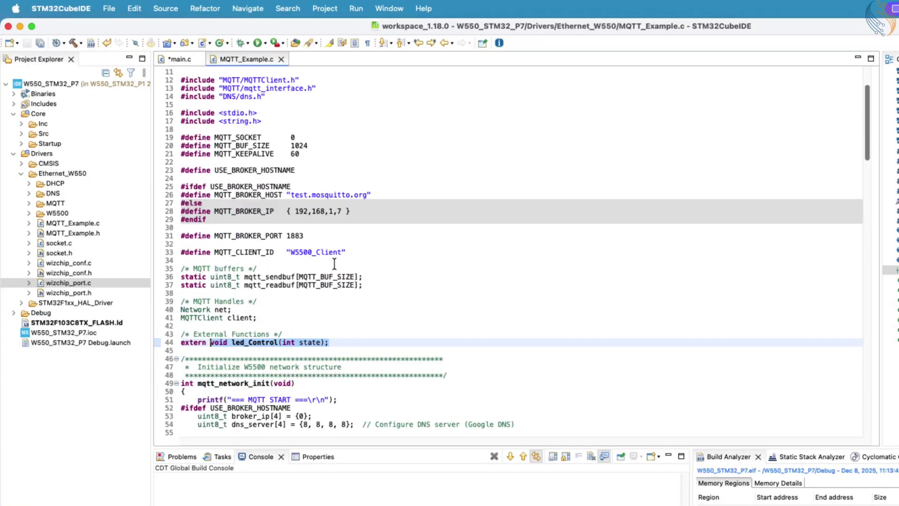
pyautogui.click(249, 348)
pyautogui.click(347, 342)
pyautogui.hotkey('alt', 'shift', 'Left')
pyautogui.hotkey('alt', 'shift', 'Left')
pyautogui.hotkey('alt', 'shift', 'Left')
pyautogui.hotkey('alt', 'shift', 'Left')
pyautogui.hotkey('alt', 'shift', 'Left')
pyautogui.click(385, 342)
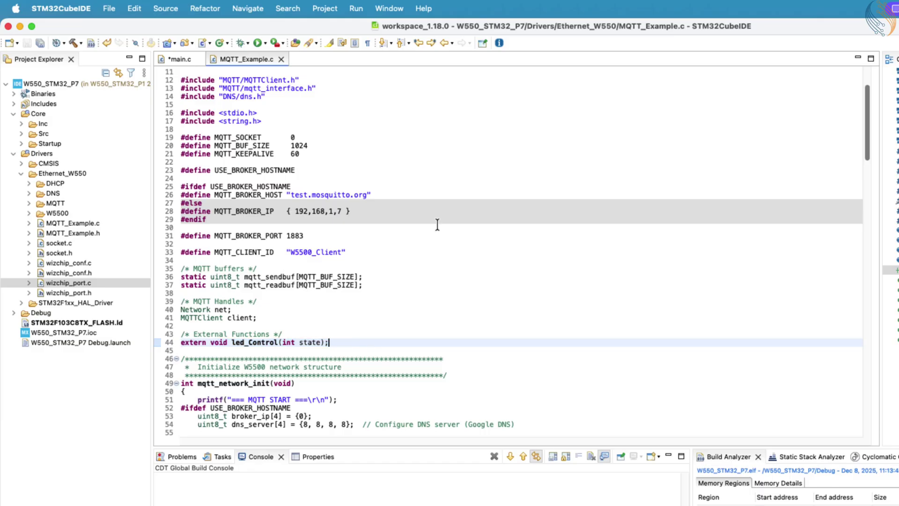
pyautogui.click(194, 62)
pyautogui.scroll(5, 303, 211)
pyautogui.scroll(5, 304, 211)
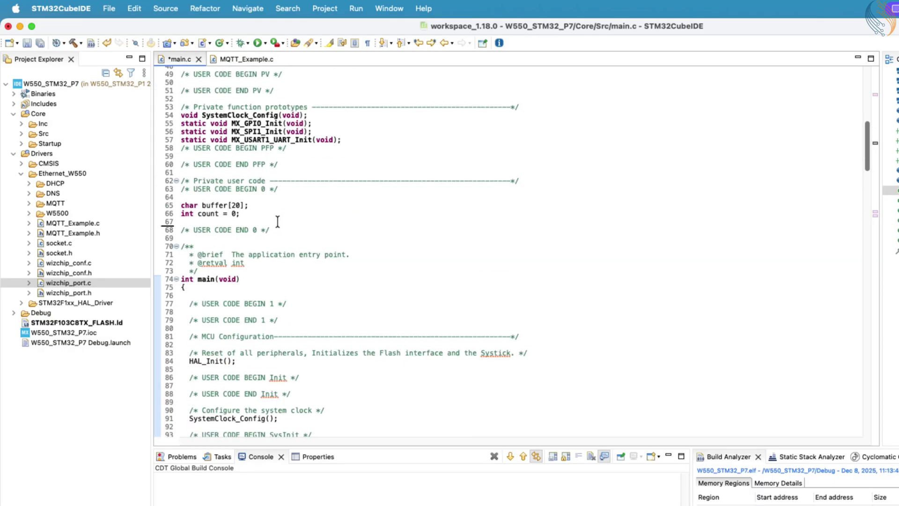
# Paste the void led_Control(int state) declaration below the globals and start its body.
pyautogui.click(281, 214)
pyautogui.press('Return')
pyautogui.press('super+v')
pyautogui.press('BackSpace')
pyautogui.press('Return')
pyautogui.write('{')
pyautogui.press('Return')
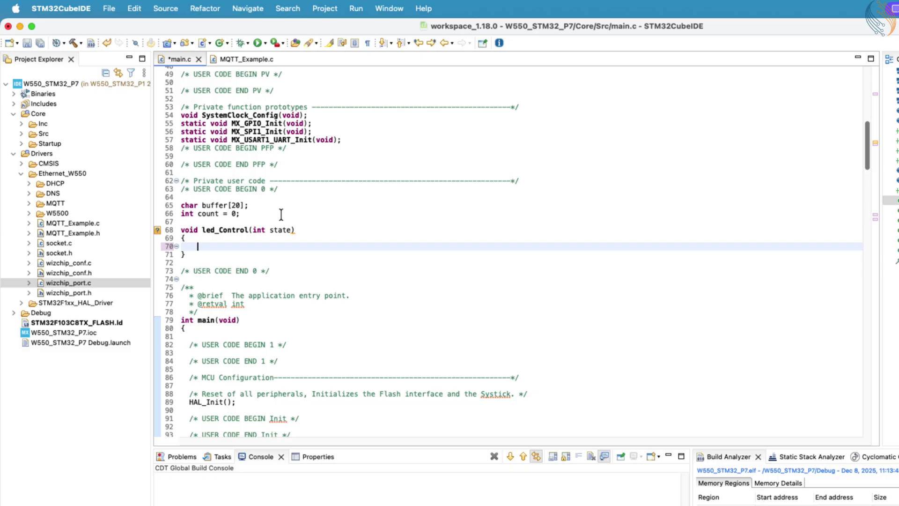
pyautogui.write('HAL_GPIO_Wr')
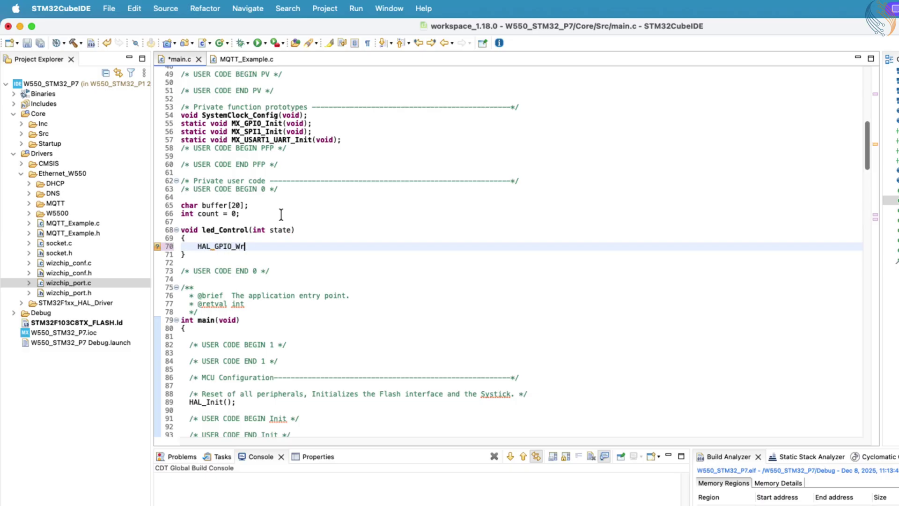
# Fill the body with HAL_GPIO_WritePin(GPIOC, GPIO_PIN_13, state) and save main.c.
pyautogui.hotkey('ctrl', 'space')
pyautogui.write('GPIOC')
pyautogui.press('Tab')
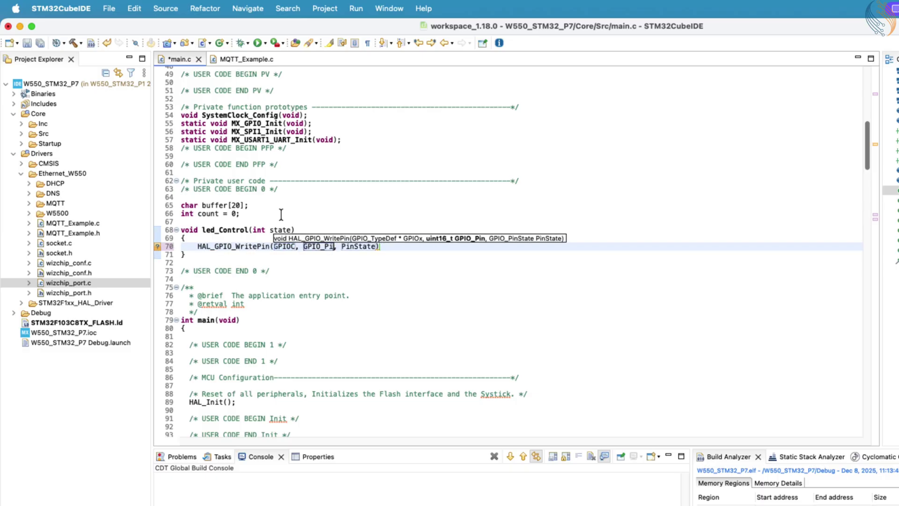
pyautogui.write('GPIO_PIN_13')
pyautogui.press('Tab')
pyautogui.write('state')
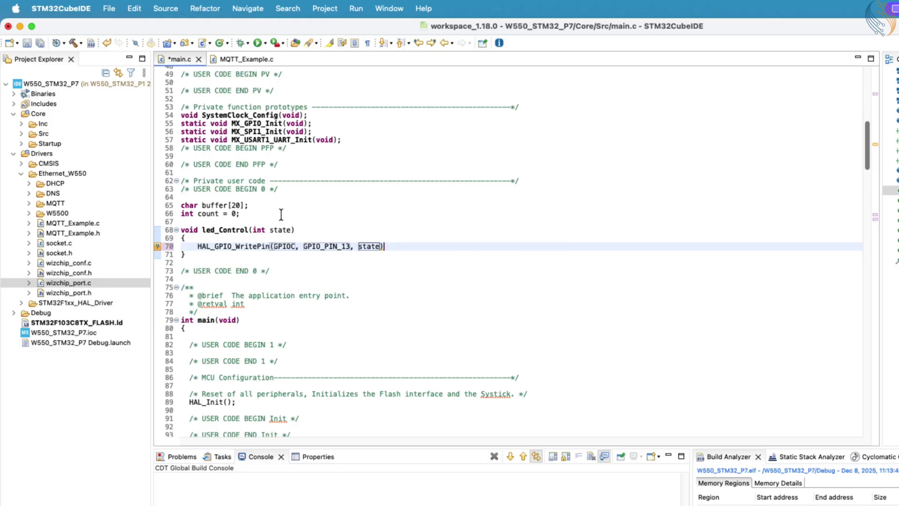
pyautogui.press('Tab')
pyautogui.write(';')
pyautogui.hotkey('ctrl', 's')
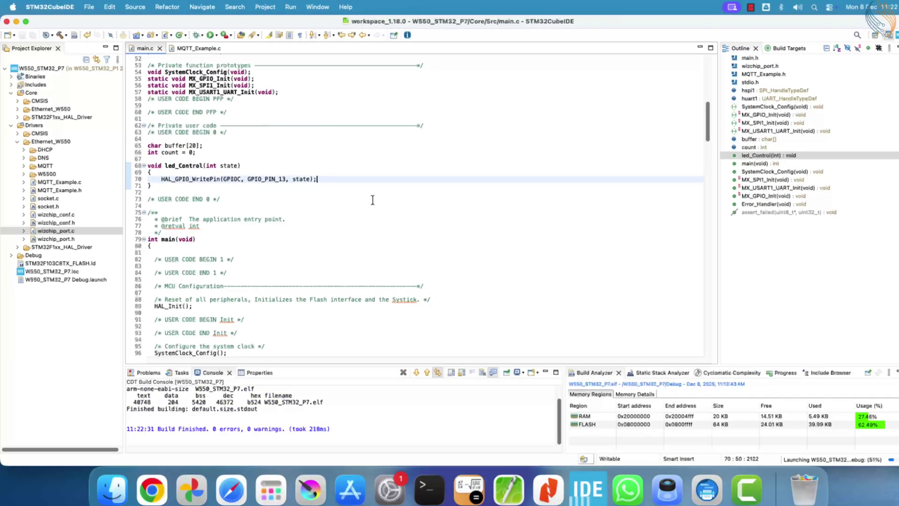
# Bring up WCHSerialPort beside the code and connect to the board's serial port.
pyautogui.click(668, 488)
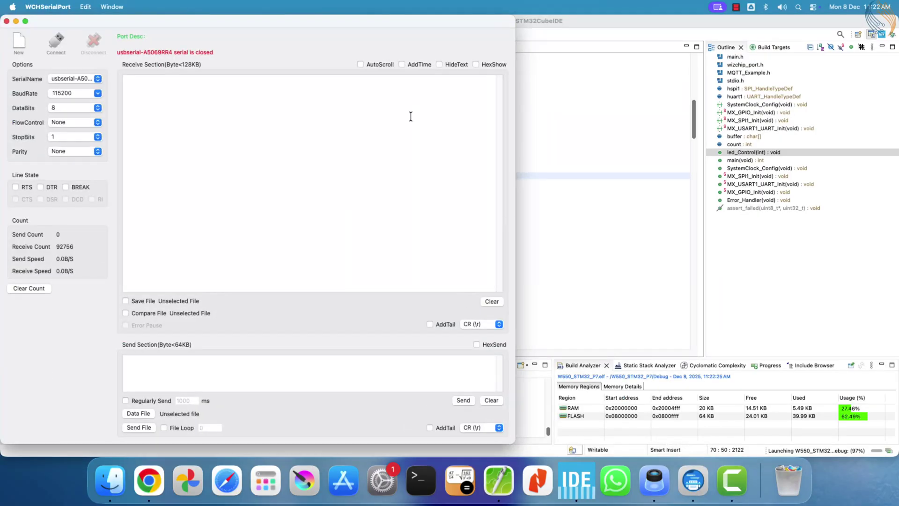
pyautogui.moveTo(198, 20); pyautogui.dragTo(408, 21)
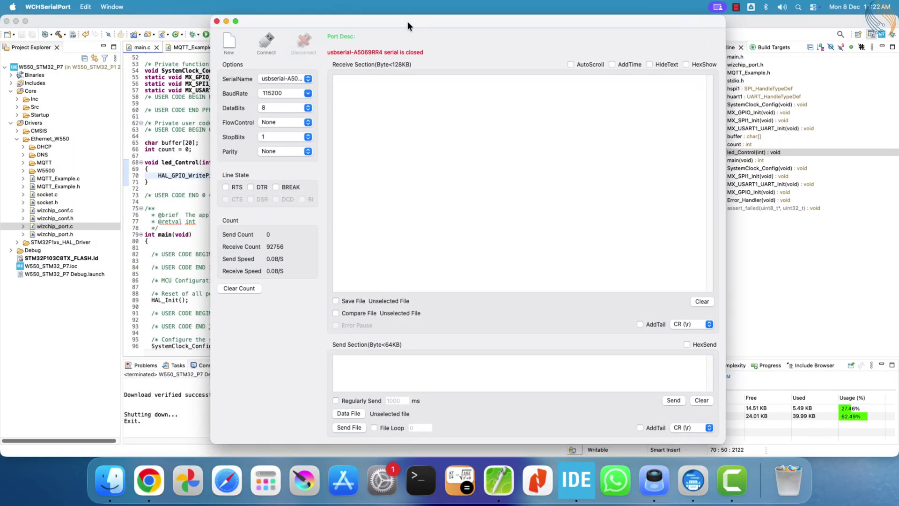
pyautogui.click(265, 44)
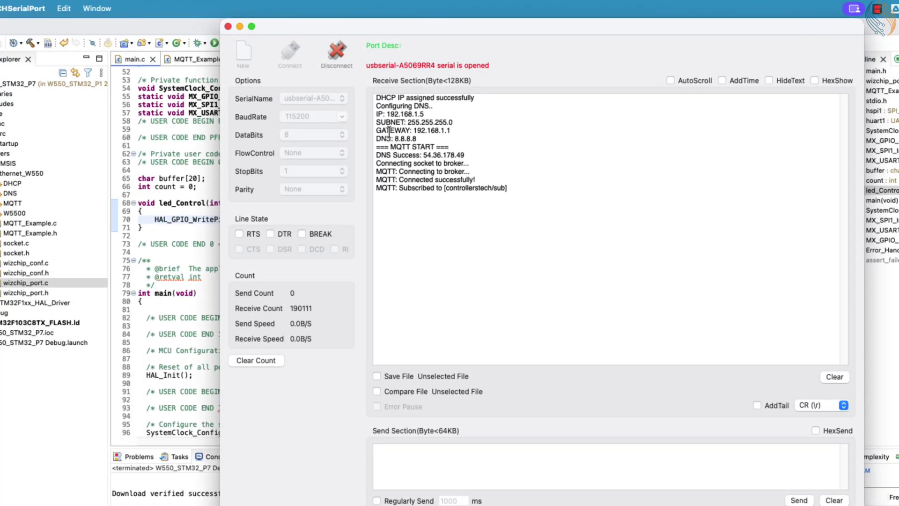
# Highlight the IP, DNS, broker, controllerstech/sub and published-count lines; move Terminal left.
pyautogui.moveTo(377, 114); pyautogui.dragTo(424, 114)
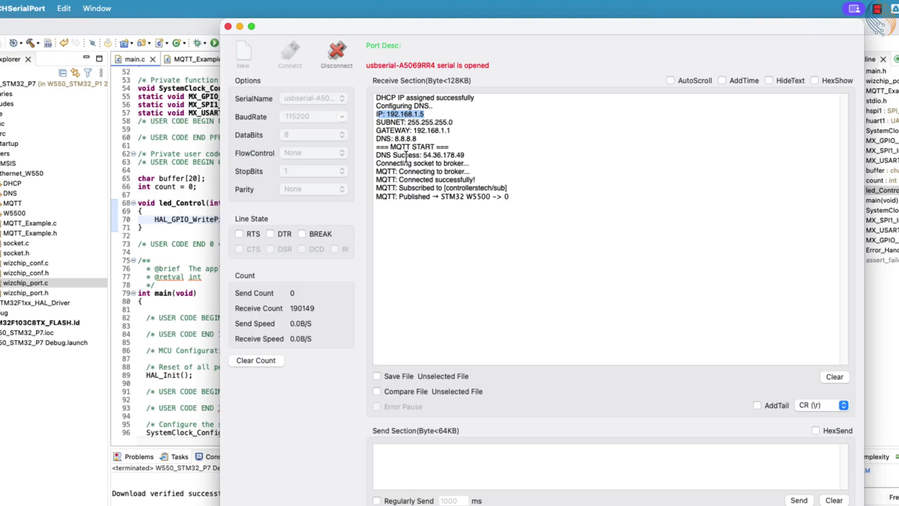
pyautogui.moveTo(391, 154); pyautogui.dragTo(461, 155)
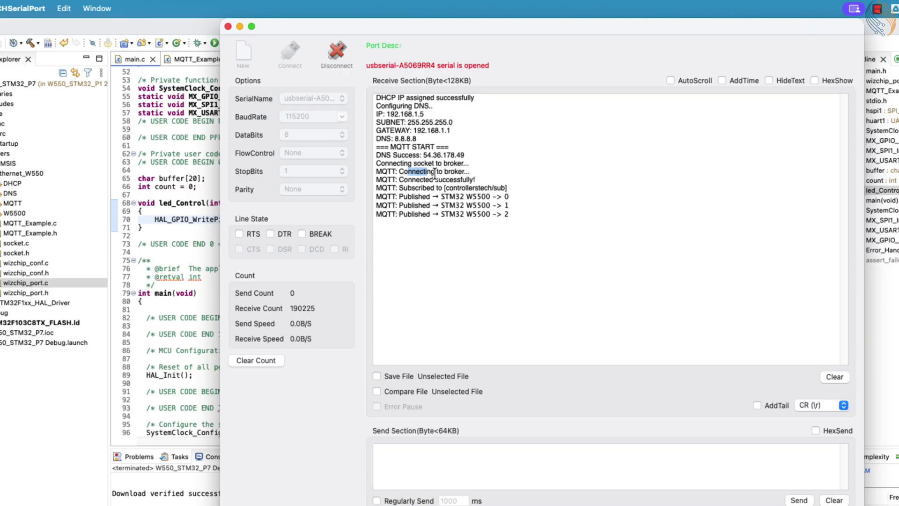
pyautogui.moveTo(405, 172); pyautogui.dragTo(476, 179)
pyautogui.moveTo(400, 187); pyautogui.dragTo(513, 186)
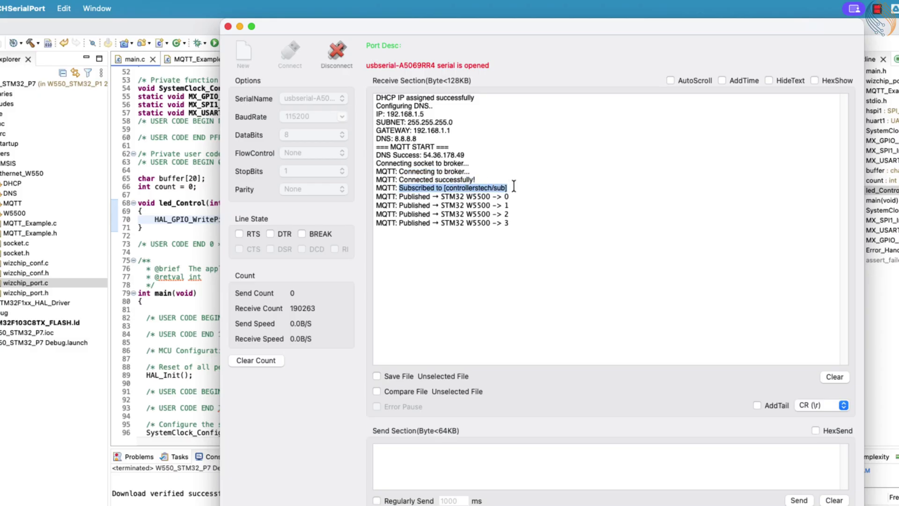
pyautogui.moveTo(376, 197); pyautogui.dragTo(512, 232)
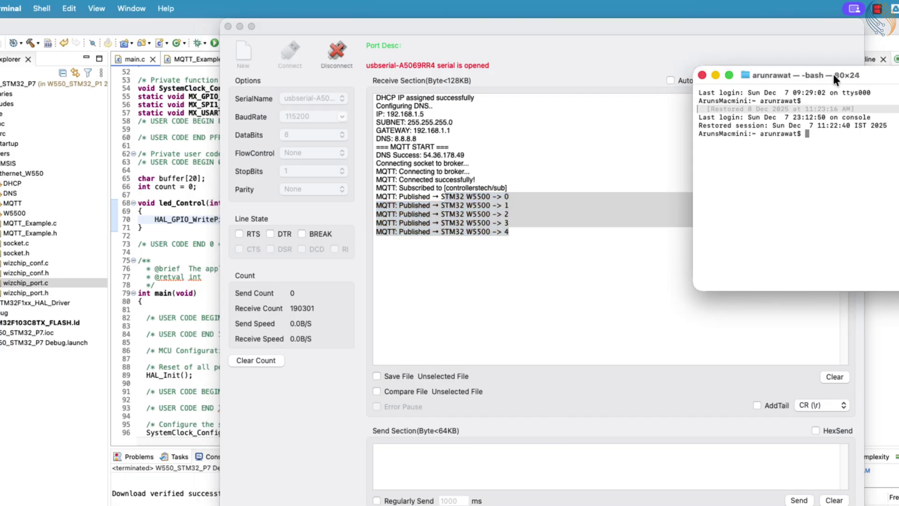
pyautogui.moveTo(834, 75); pyautogui.dragTo(160, 43)
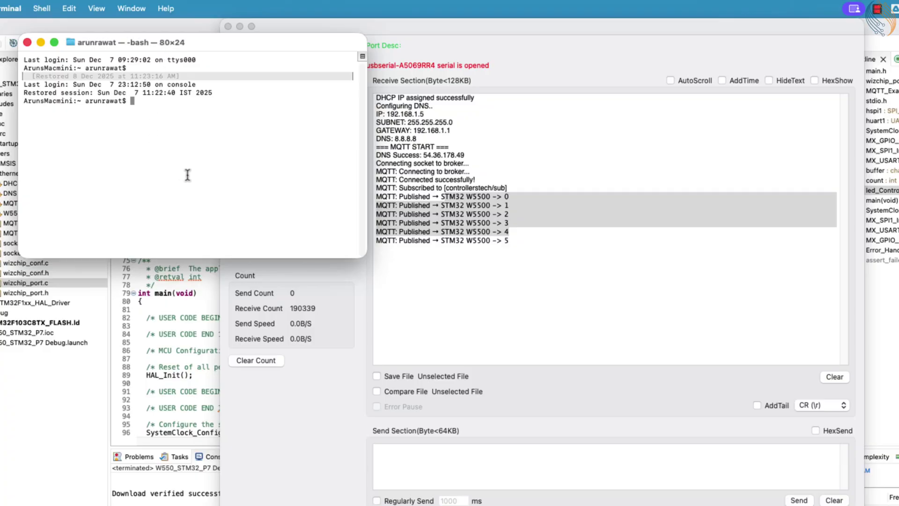
# Run mosquitto_sub -h test.mosquitto.org -t controllerstech/pub and note the first received message.
pyautogui.click(488, 242)
pyautogui.click(670, 80)
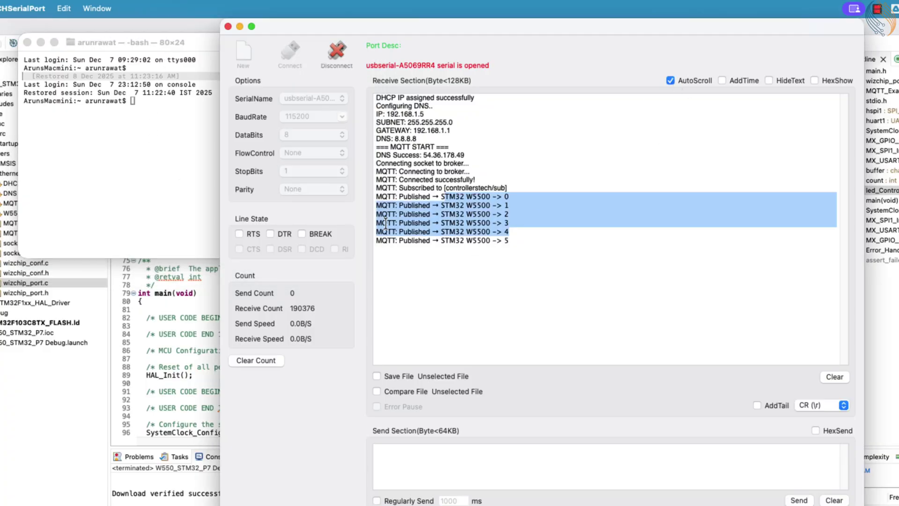
pyautogui.click(212, 191)
pyautogui.write('mo')
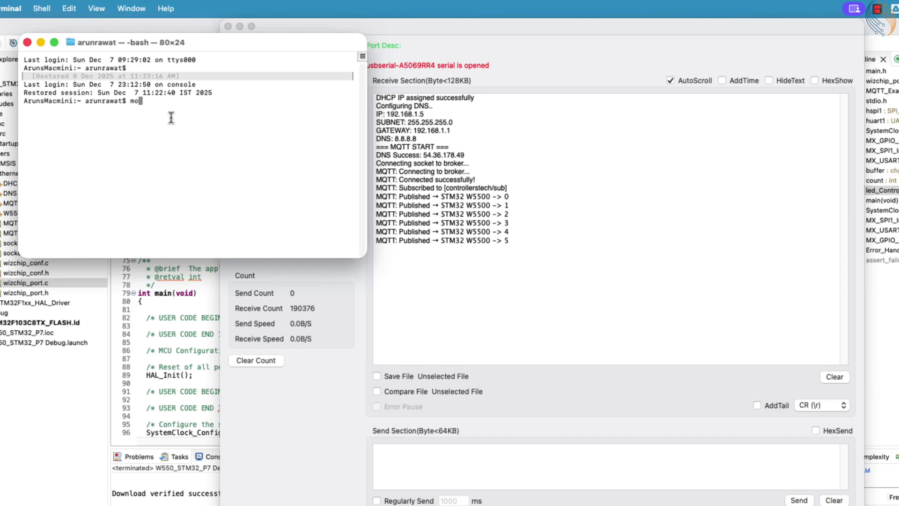
pyautogui.write('squitto_sub ')
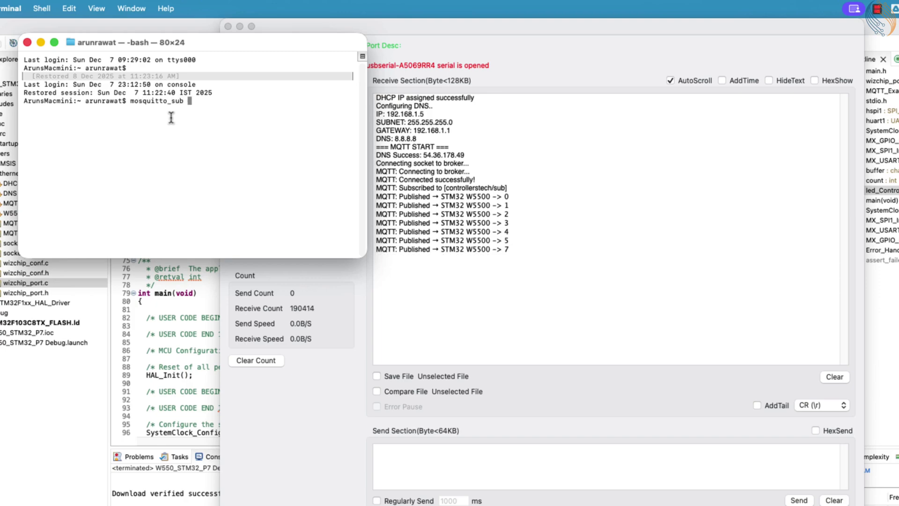
pyautogui.write('-h test.mpq')
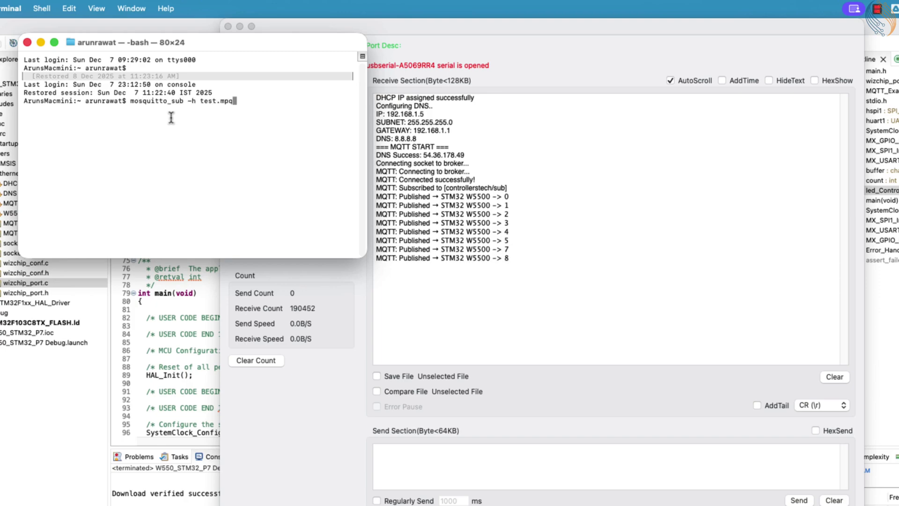
pyautogui.press('BackSpace')
pyautogui.press('BackSpace')
pyautogui.write('osquitto.or')
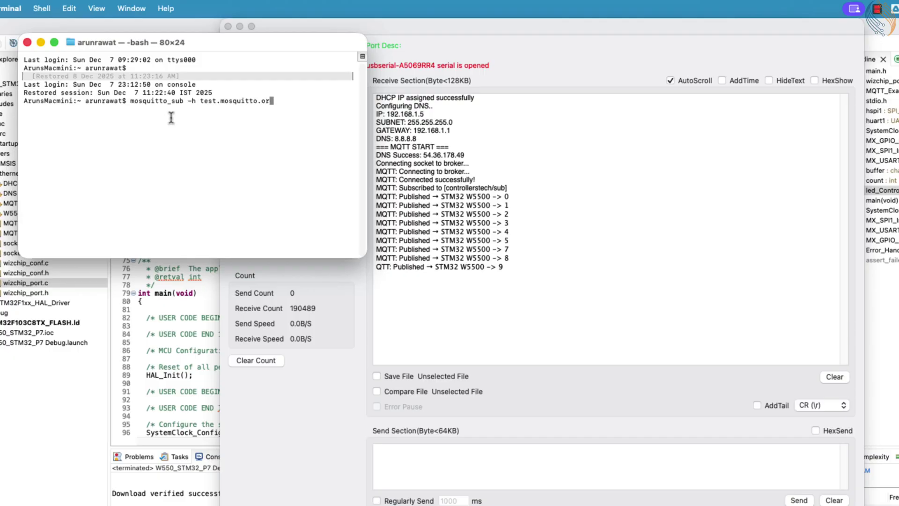
pyautogui.write('g -t ')
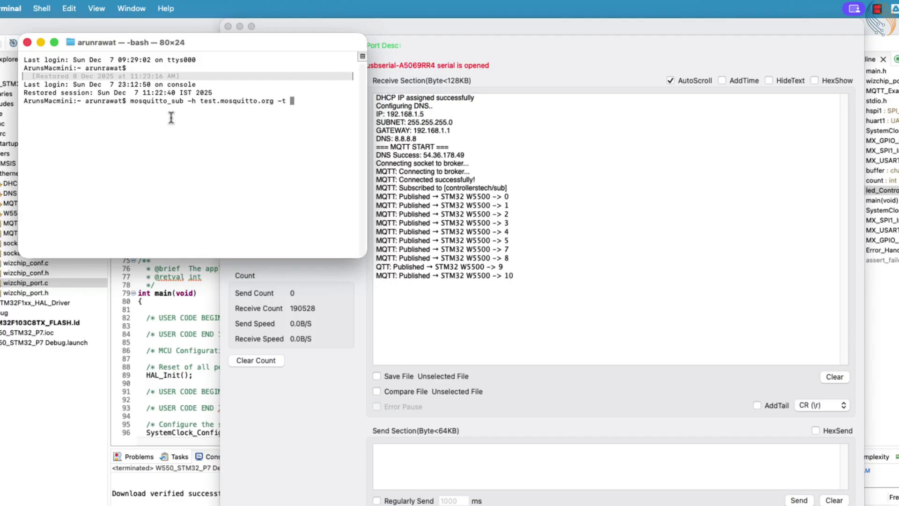
pyautogui.write('controllerstech/p')
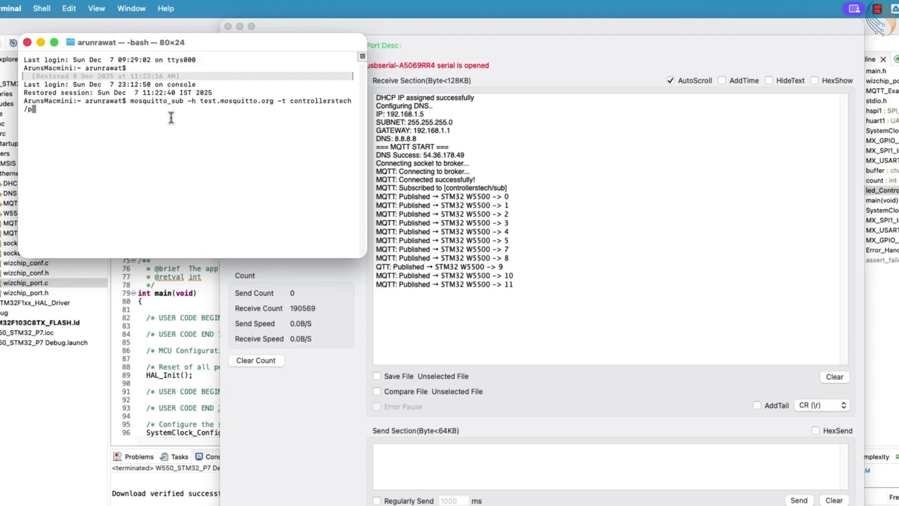
pyautogui.write('ub')
pyautogui.press('Return')
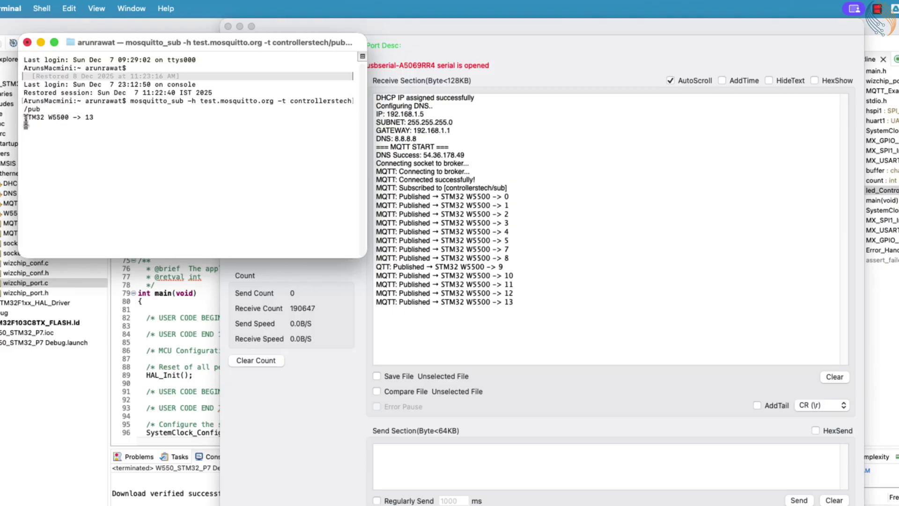
pyautogui.moveTo(24, 116)
pyautogui.mouseDown()
pyautogui.moveTo(104, 120)
pyautogui.moveTo(43, 124)
pyautogui.mouseUp()
# Open a second Terminal window from the Dock and move it aside.
pyautogui.click(215, 145)
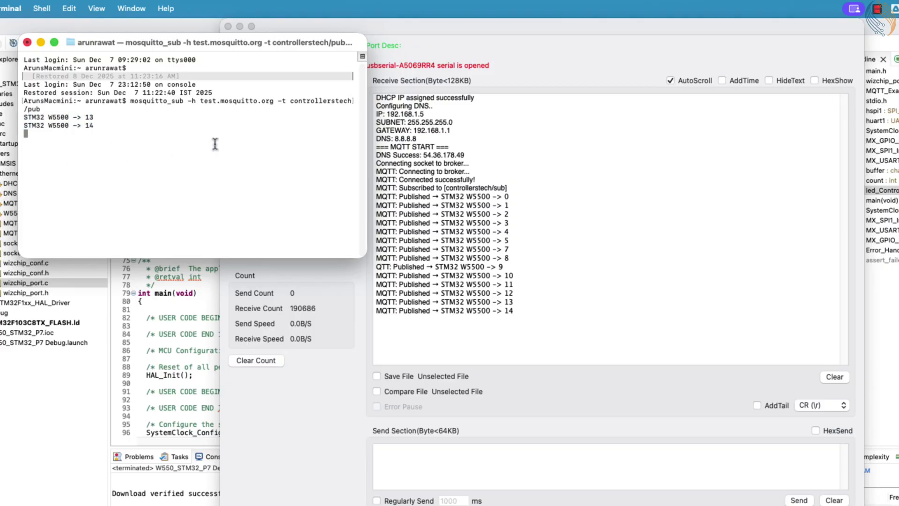
pyautogui.rightClick(639, 505)
pyautogui.click(536, 437)
pyautogui.moveTo(163, 58); pyautogui.dragTo(664, 51)
# In the new window, publish "Hello from another client" to controllerstech/sub with mosquitto_pub.
pyautogui.moveTo(130, 100); pyautogui.dragTo(41, 110)
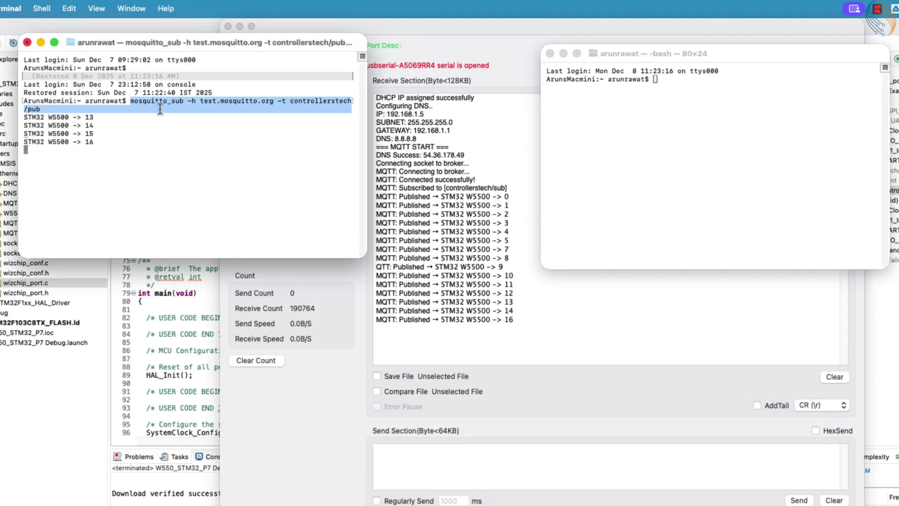
pyautogui.moveTo(211, 100); pyautogui.dragTo(741, 79)
pyautogui.press('Left')
pyautogui.press('Left')
pyautogui.press('Left')
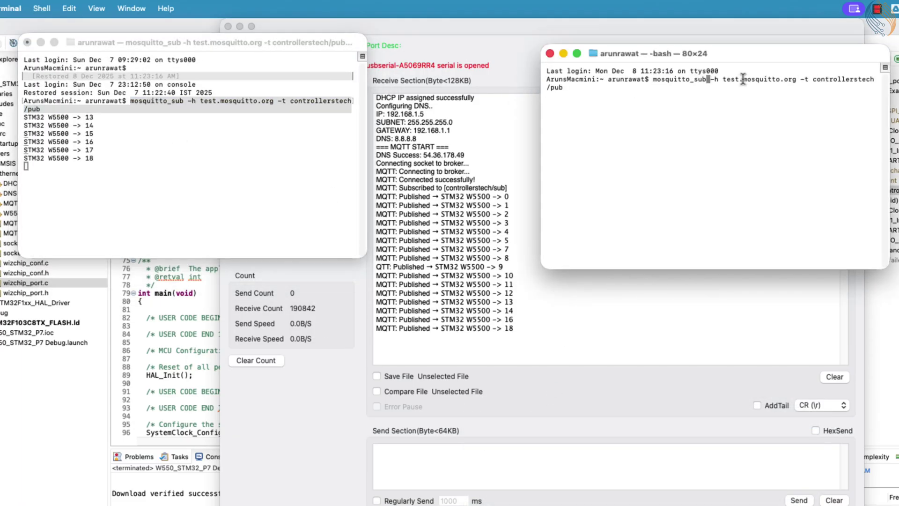
pyautogui.press('BackSpace')
pyautogui.press('BackSpace')
pyautogui.press('BackSpace')
pyautogui.write('pub')
pyautogui.press('Right')
pyautogui.press('Right')
pyautogui.press('Right')
pyautogui.press('Right')
pyautogui.press('Right')
pyautogui.press('Right')
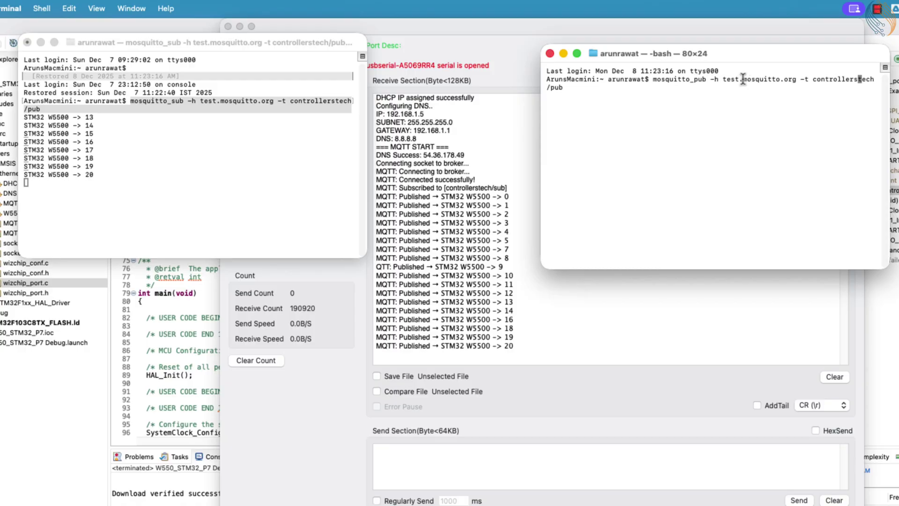
pyautogui.press('Right')
pyautogui.press('Right')
pyautogui.press('Right')
pyautogui.press('BackSpace')
pyautogui.press('BackSpace')
pyautogui.press('BackSpace')
pyautogui.write('sub -m "Hello from ')
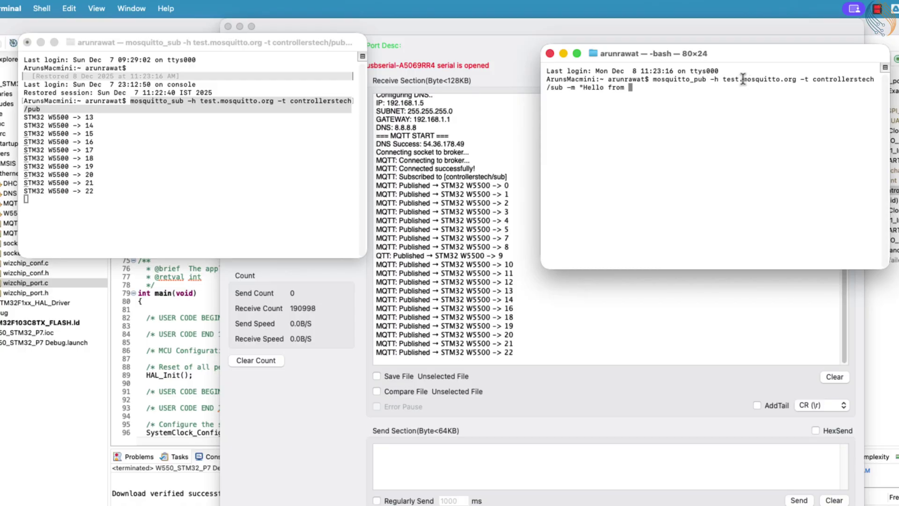
pyautogui.write('another client"')
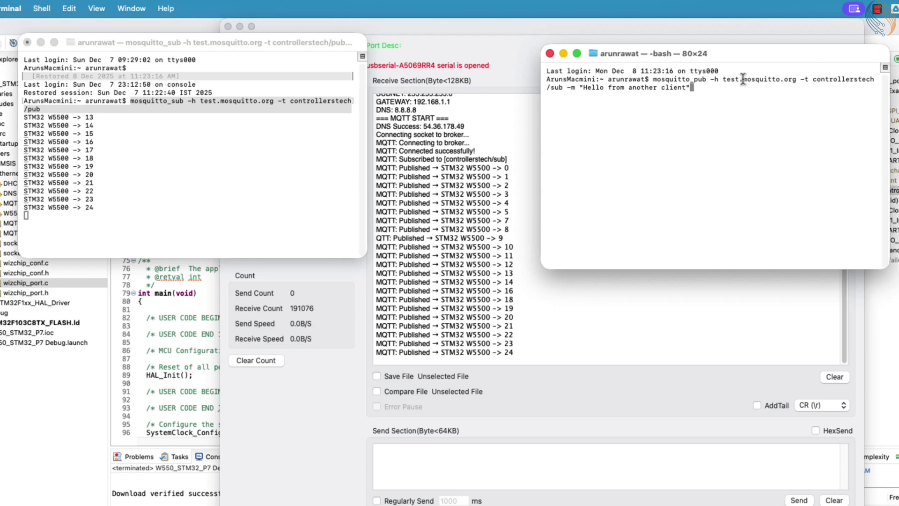
pyautogui.press('Return')
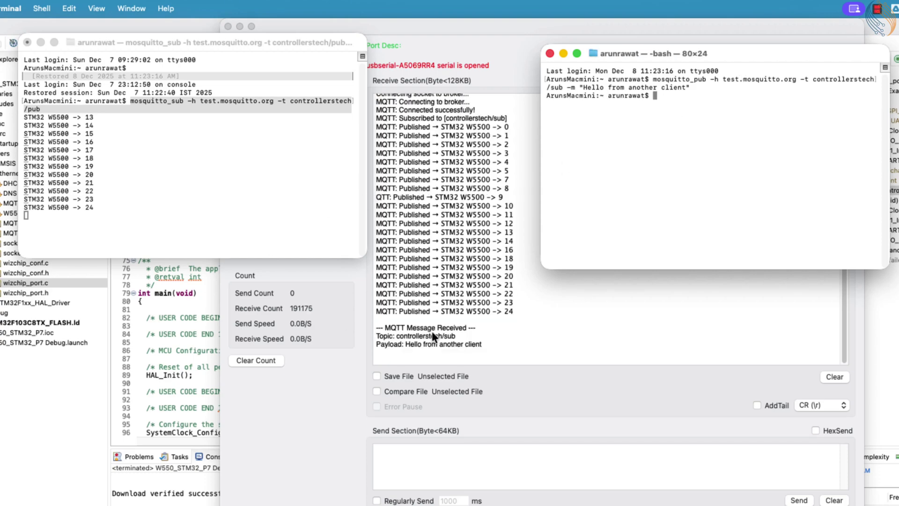
# Check the received payload in the serial log, then return to the publisher shell.
pyautogui.click(432, 332)
pyautogui.moveTo(395, 336)
pyautogui.mouseDown()
pyautogui.moveTo(481, 336)
pyautogui.moveTo(360, 328)
pyautogui.moveTo(507, 327)
pyautogui.mouseUp()
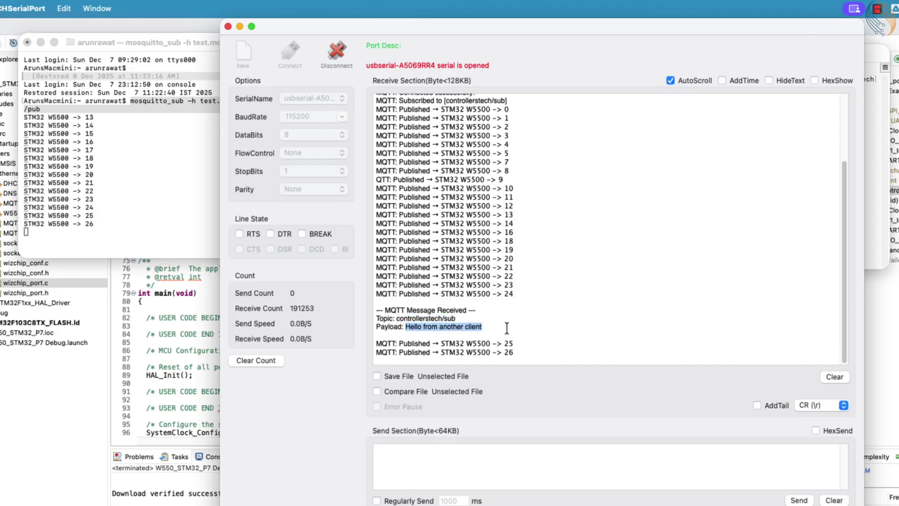
pyautogui.click(868, 255)
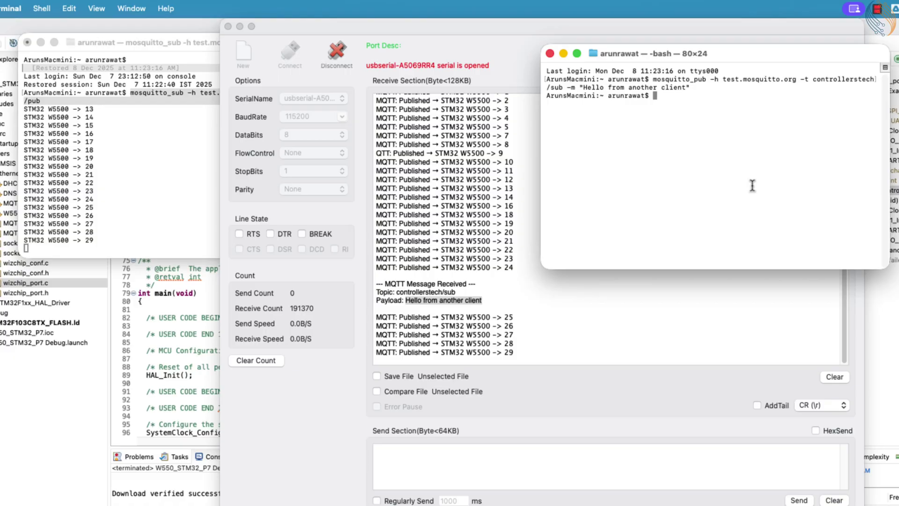
# Publish OFF, then ON, to controllerstech/sub from the recalled command.
pyautogui.press('Up')
pyautogui.press('BackSpace')
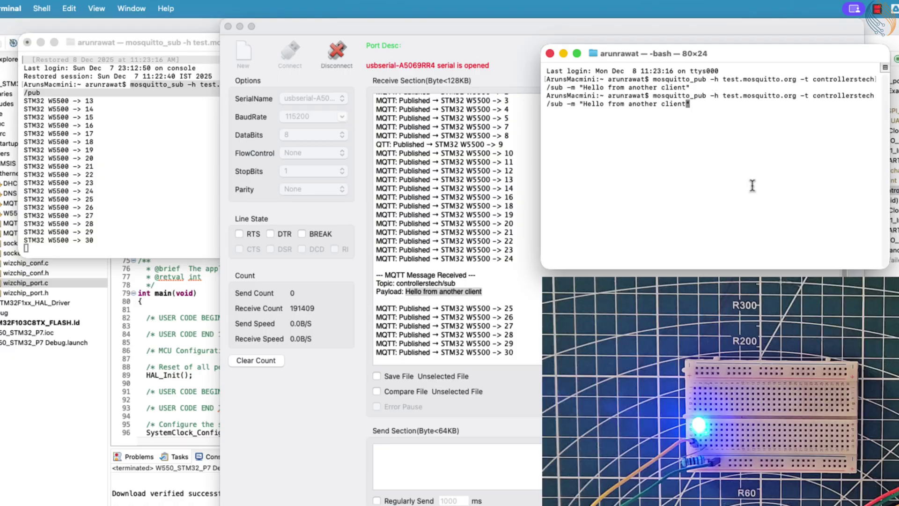
pyautogui.press('BackSpace')
pyautogui.press('BackSpace')
pyautogui.press('BackSpace')
pyautogui.press('BackSpace')
pyautogui.press('BackSpace')
pyautogui.press('BackSpace')
pyautogui.press('BackSpace')
pyautogui.press('BackSpace')
pyautogui.press('BackSpace')
pyautogui.press('BackSpace')
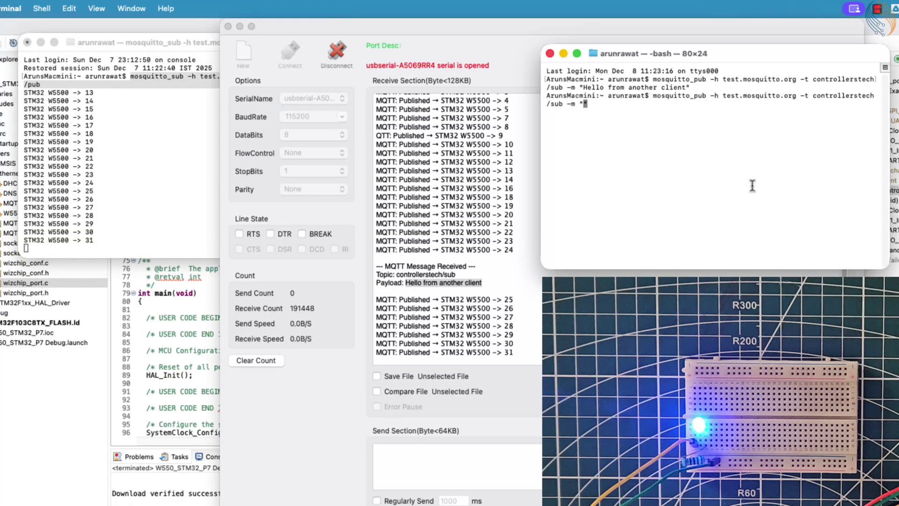
pyautogui.write('OFF"')
pyautogui.press('Return')
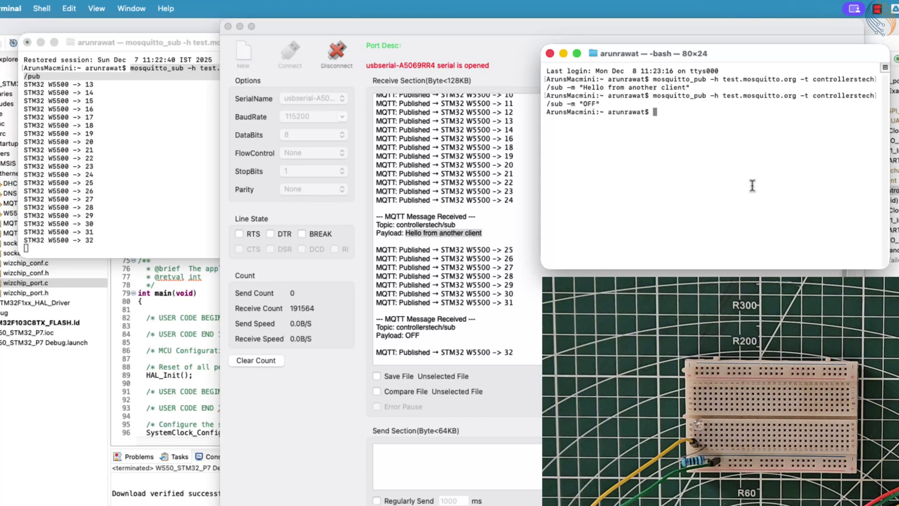
pyautogui.click(179, 56)
pyautogui.click(695, 114)
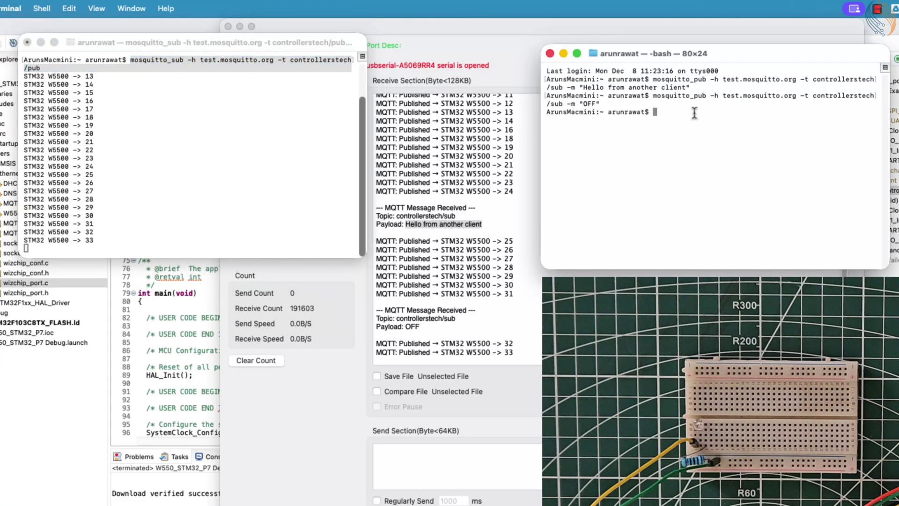
pyautogui.press('Up')
pyautogui.press('Left')
pyautogui.press('Left')
pyautogui.press('Return')
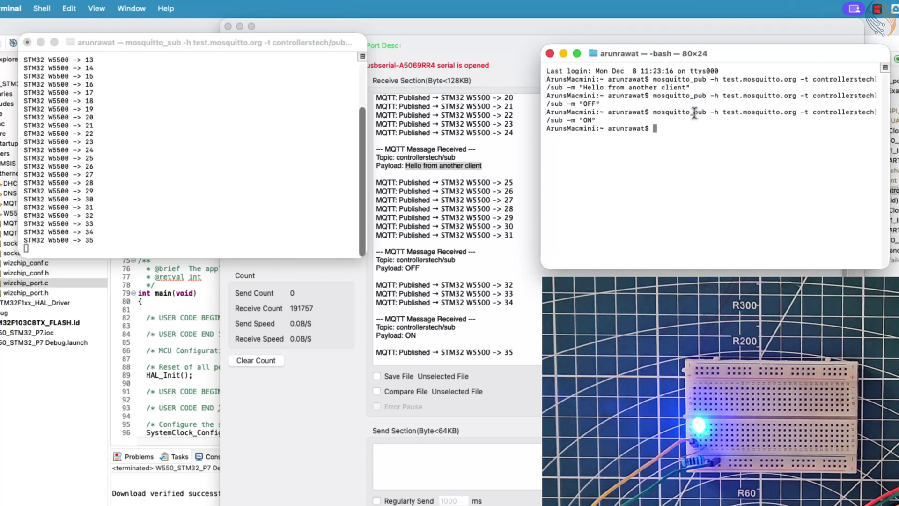
# Publish a nonsense payload, then OFF again, to controllerstech/sub.
pyautogui.press('Up')
pyautogui.write('djfhsd"')
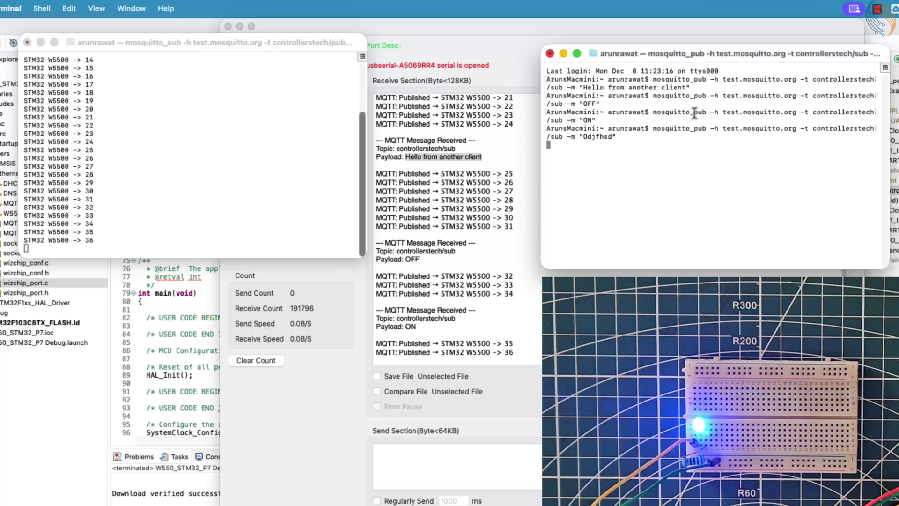
pyautogui.press('Return')
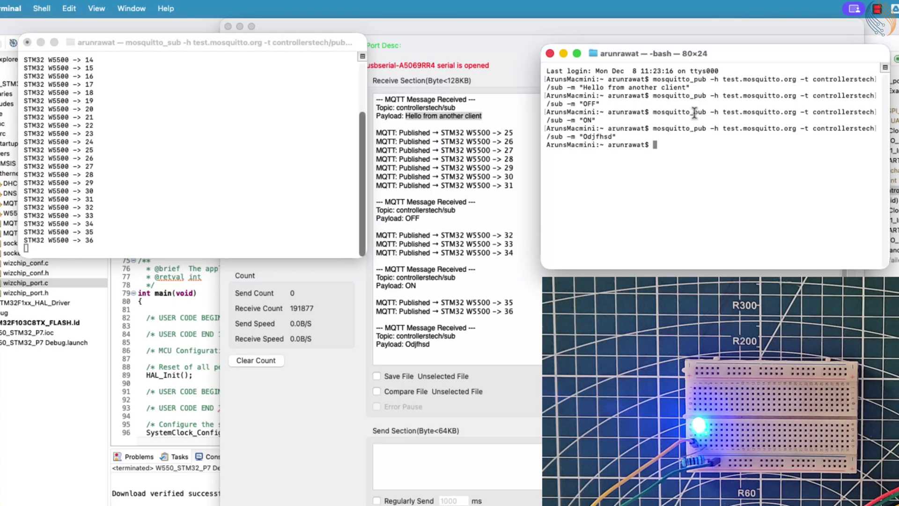
pyautogui.press('Up')
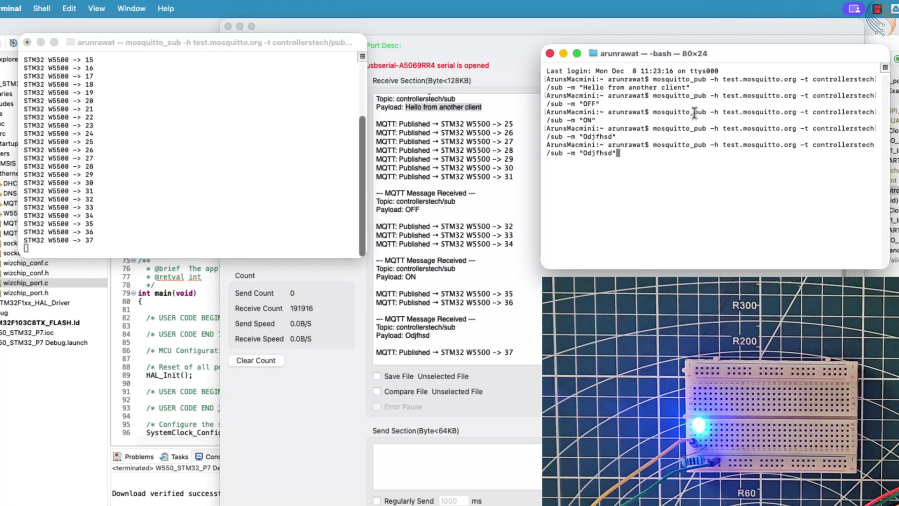
pyautogui.press('BackSpace')
pyautogui.press('BackSpace')
pyautogui.press('BackSpace')
pyautogui.write('FF"')
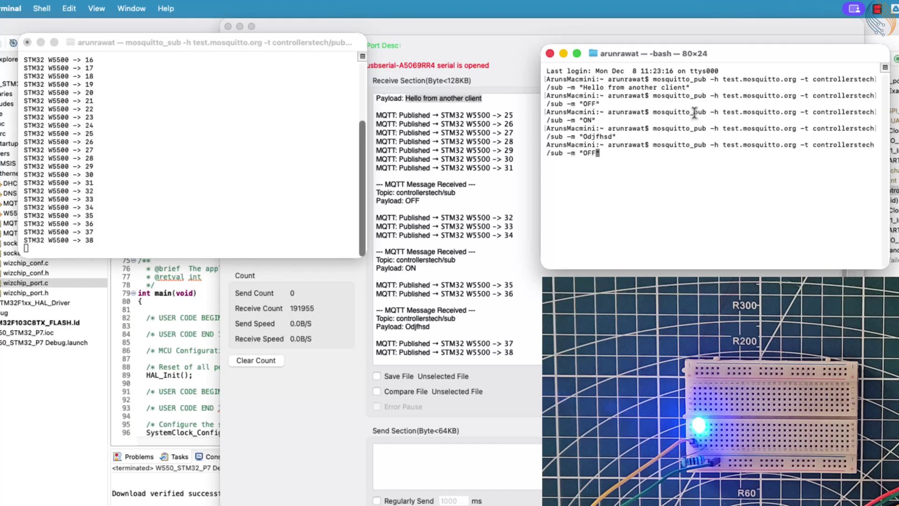
pyautogui.press('Return')
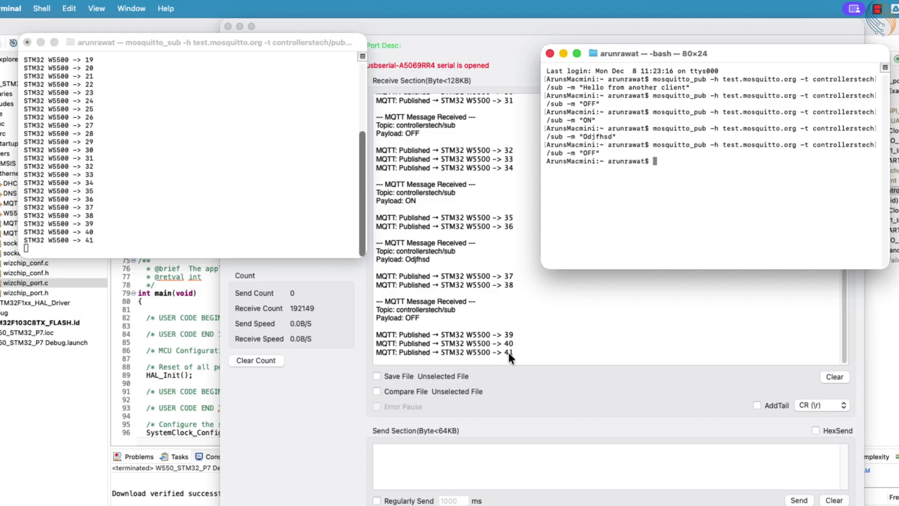
# Duplicate the mqtt_subscribe block in main.c and change its topic to controllerstech/sub2.
pyautogui.click(167, 357)
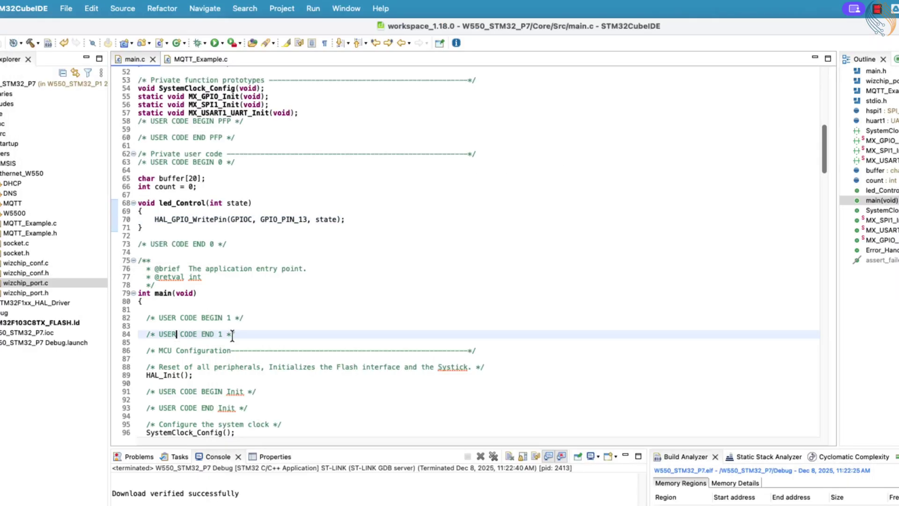
pyautogui.click(191, 60)
pyautogui.scroll(-8, 235, 290)
pyautogui.scroll(-6, 235, 290)
pyautogui.scroll(-7, 235, 289)
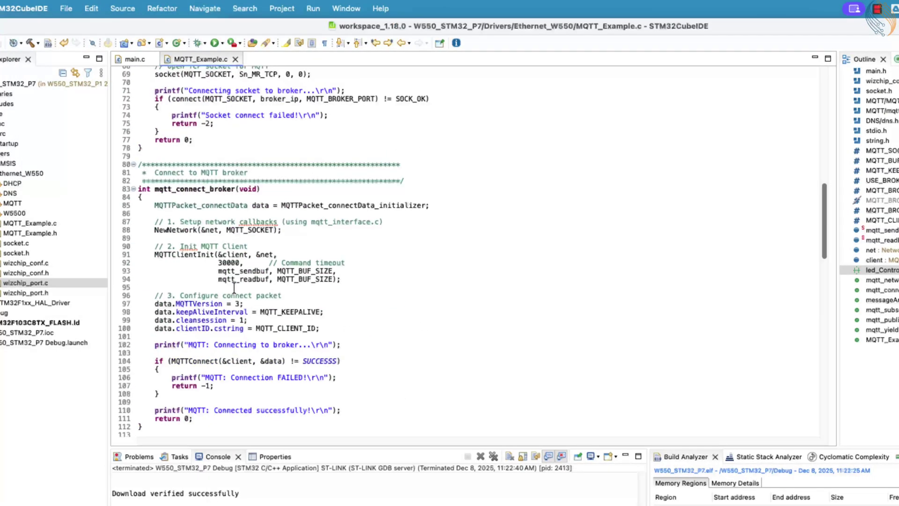
pyautogui.scroll(-2, 234, 288)
pyautogui.scroll(1, 234, 288)
pyautogui.scroll(4, 267, 124)
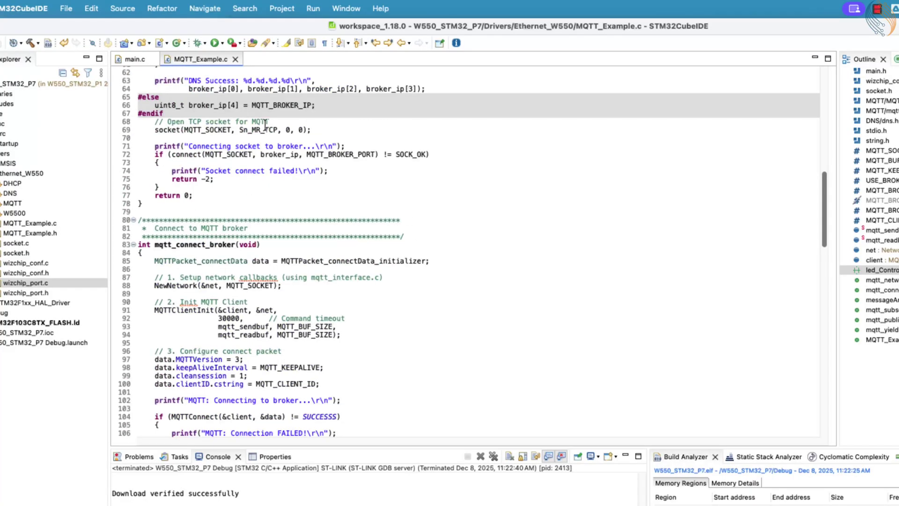
pyautogui.click(136, 59)
pyautogui.scroll(-7, 218, 284)
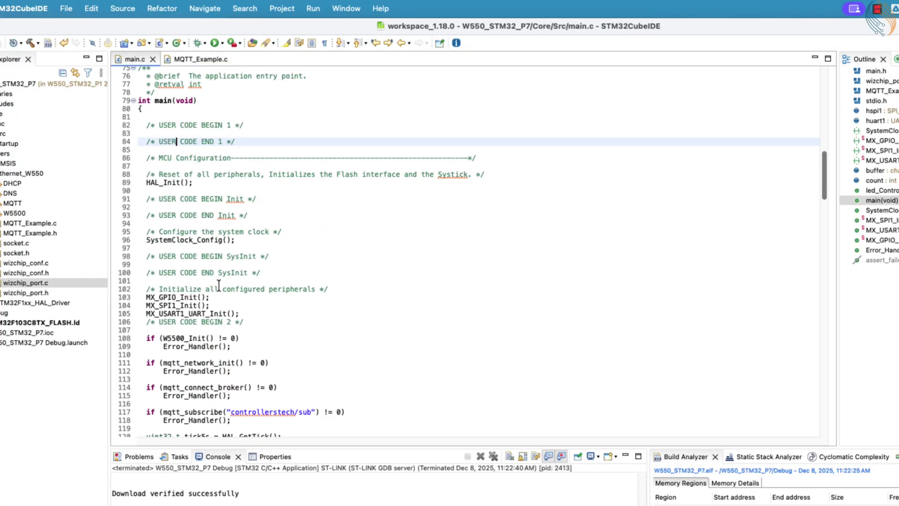
pyautogui.scroll(-4, 219, 285)
pyautogui.moveTo(233, 318); pyautogui.dragTo(138, 309)
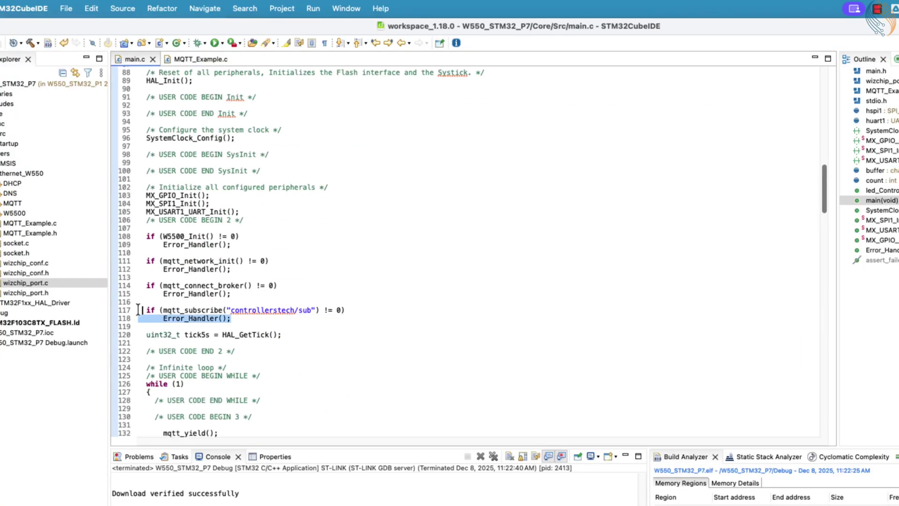
pyautogui.click(261, 321)
pyautogui.press('Return')
pyautogui.press('Return')
pyautogui.write('if (mqtt_subscribe("controllerstech/sub") != 0)       Error_Handler();')
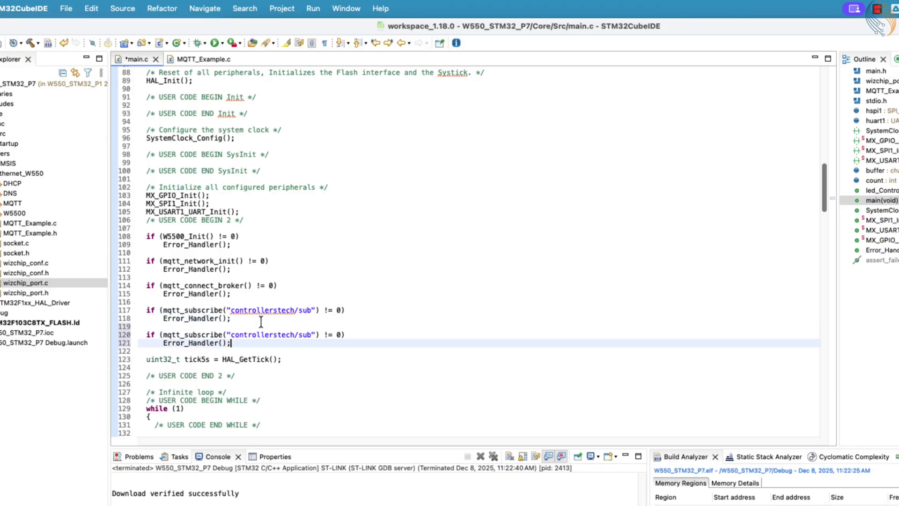
pyautogui.click(312, 334)
pyautogui.write('2')
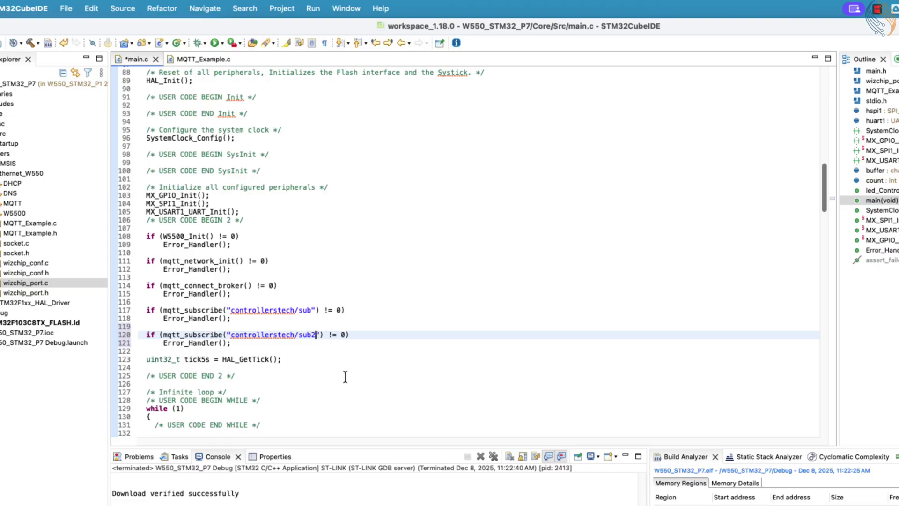
# Review the controllerstech/sub check in messageArrived, then build and flash the firmware.
pyautogui.click(195, 60)
pyautogui.scroll(1, 230, 251)
pyautogui.scroll(-5, 228, 251)
pyautogui.scroll(10, 229, 250)
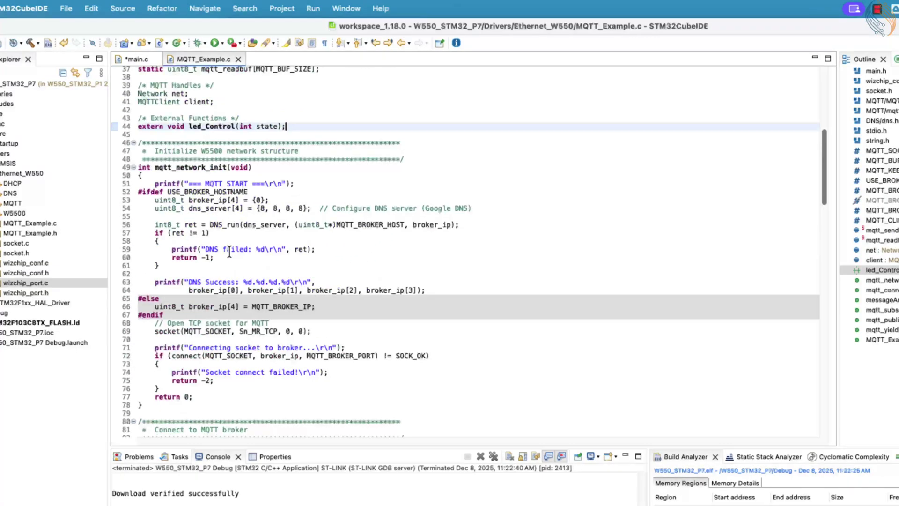
pyautogui.scroll(5, 229, 251)
pyautogui.scroll(-8, 228, 250)
pyautogui.scroll(-8, 229, 250)
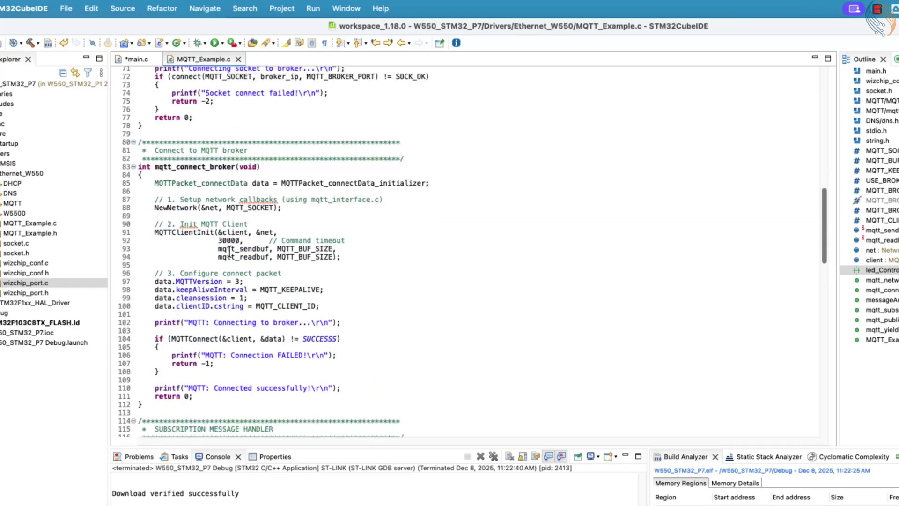
pyautogui.scroll(-7, 229, 250)
pyautogui.scroll(-3, 186, 250)
pyautogui.click(295, 354)
pyautogui.click(360, 330)
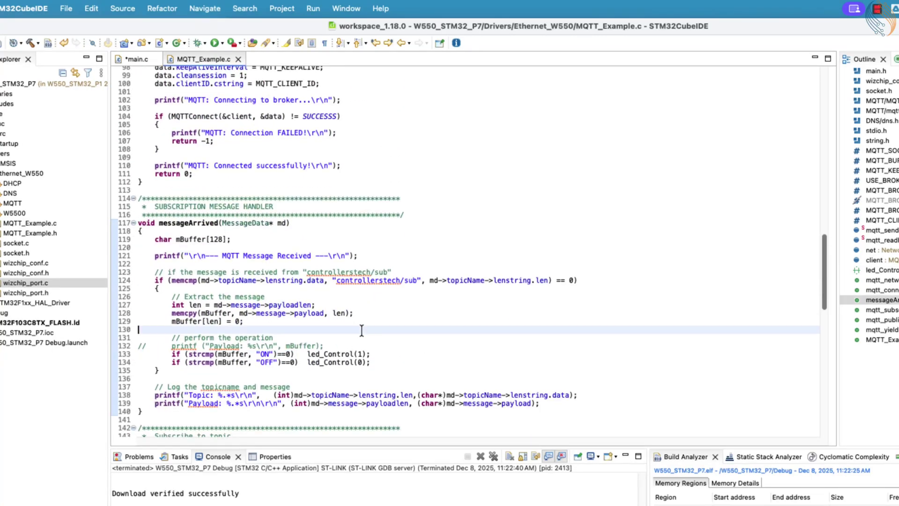
pyautogui.click(217, 283)
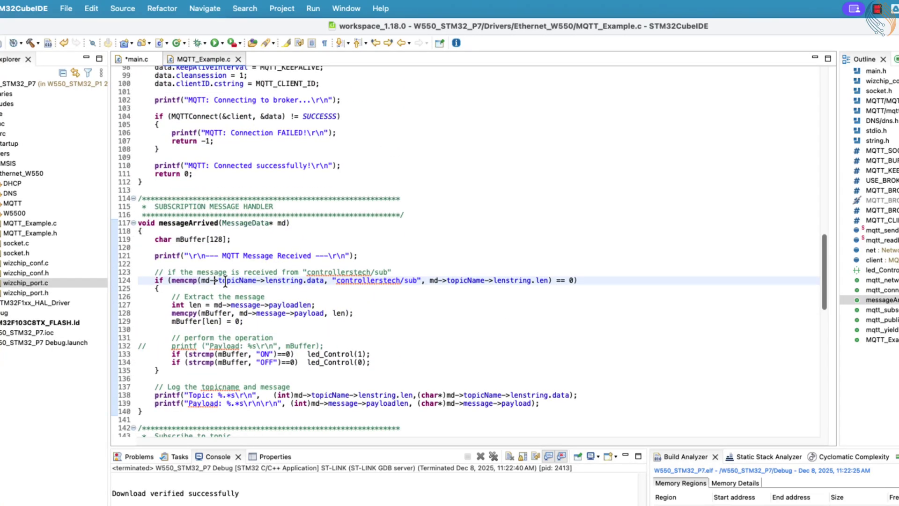
pyautogui.moveTo(333, 279); pyautogui.dragTo(417, 279)
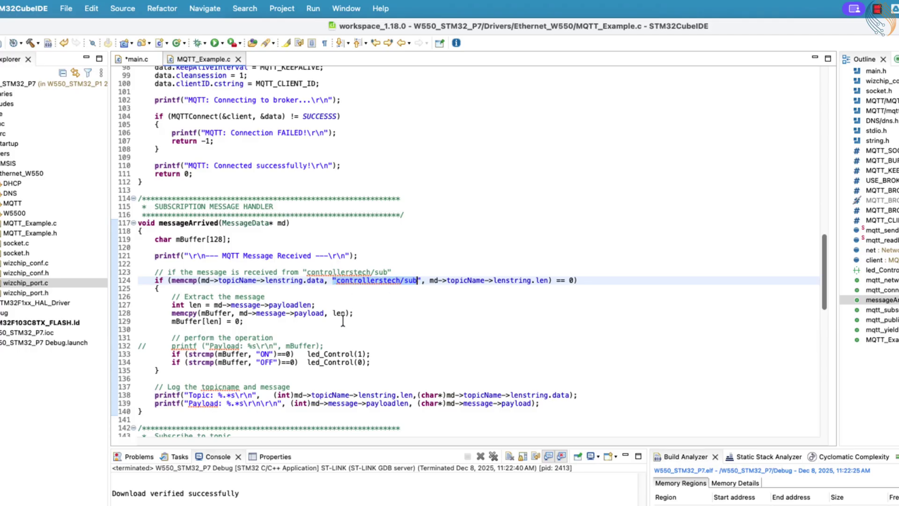
pyautogui.click(214, 43)
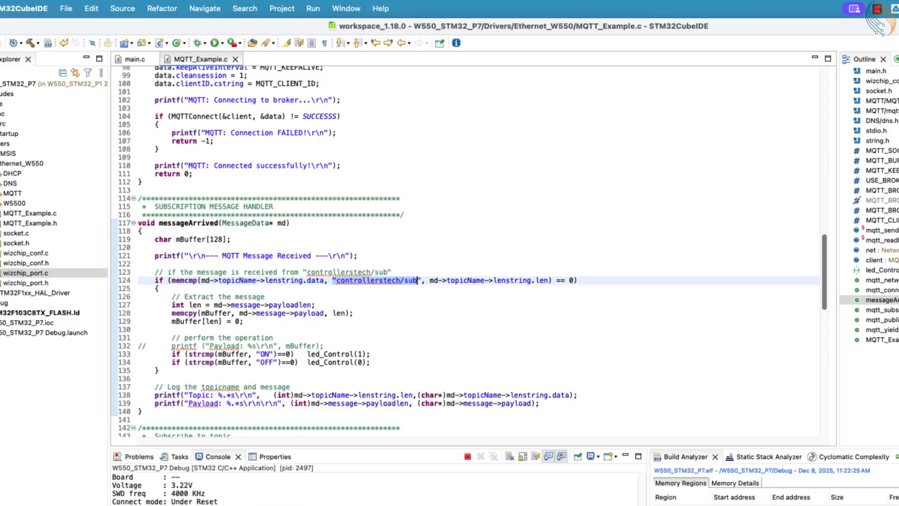
# Clear the serial log and confirm subscriptions to controllerstech/sub and controllerstech/sub2.
pyautogui.press('super+Tab')
pyautogui.click(833, 378)
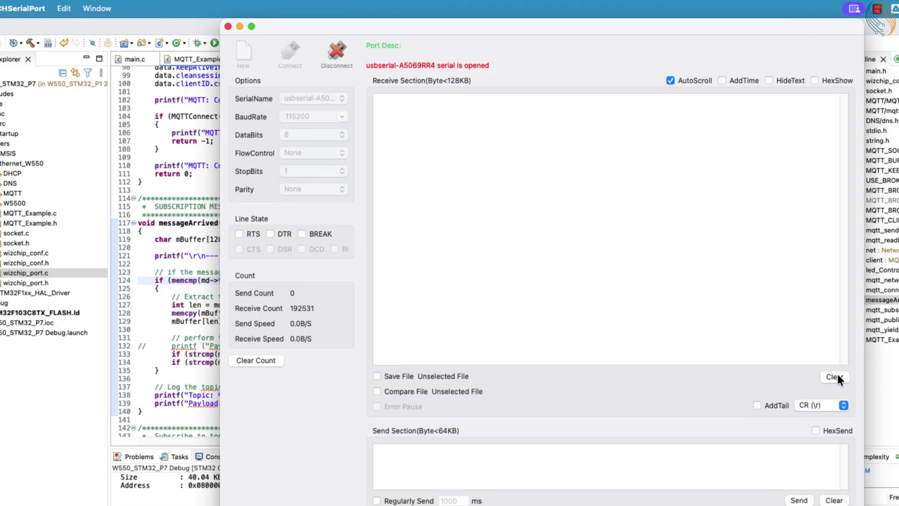
pyautogui.moveTo(398, 245); pyautogui.dragTo(505, 245)
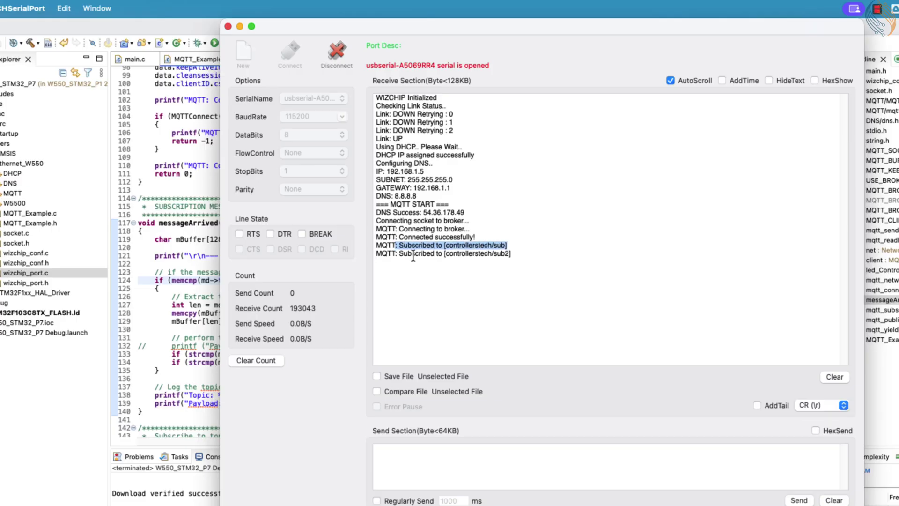
pyautogui.moveTo(401, 254); pyautogui.dragTo(524, 255)
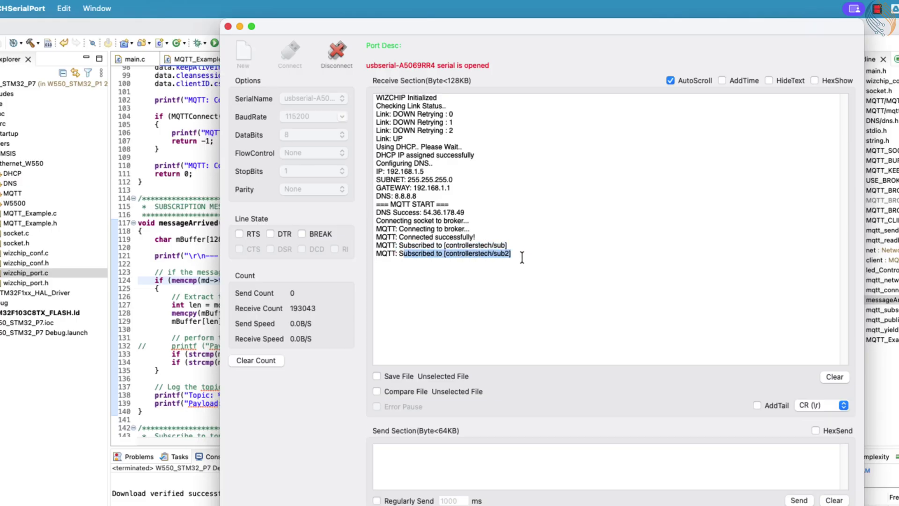
# Republish OFF to controllerstech/sub and confirm the board logs it on that topic.
pyautogui.press('super+Tab')
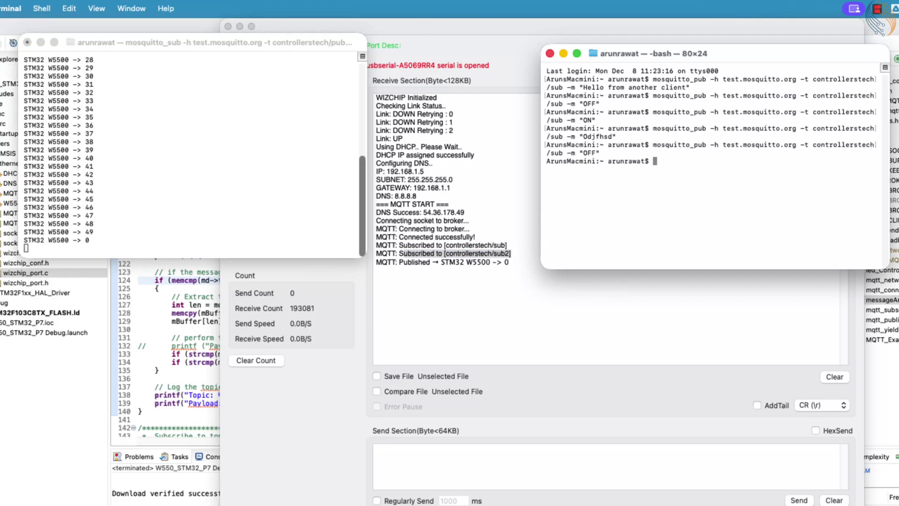
pyautogui.press('Up')
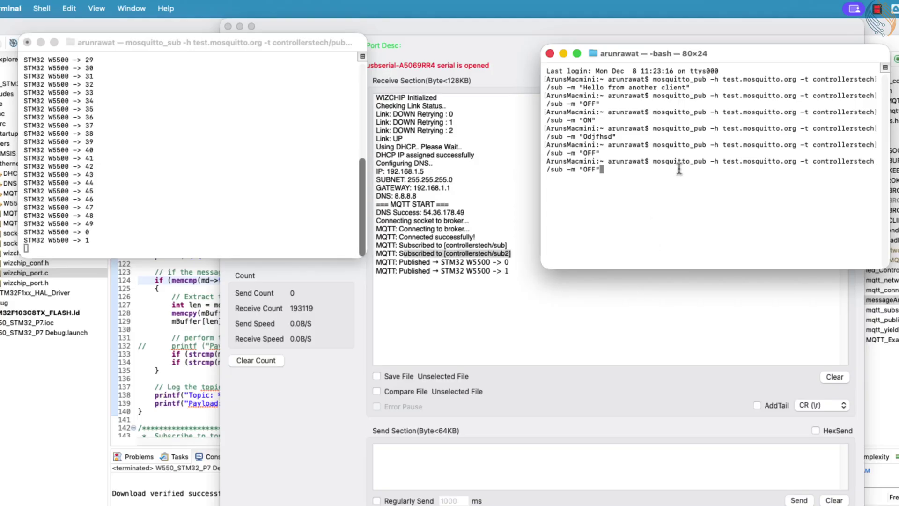
pyautogui.press('Return')
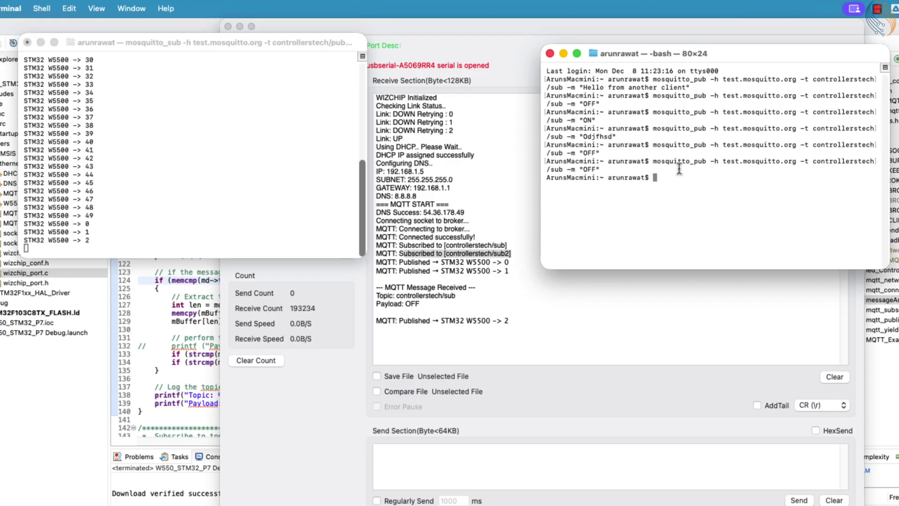
pyautogui.click(420, 294)
pyautogui.moveTo(405, 295)
pyautogui.mouseDown()
pyautogui.moveTo(457, 296)
pyautogui.moveTo(421, 305)
pyautogui.mouseUp()
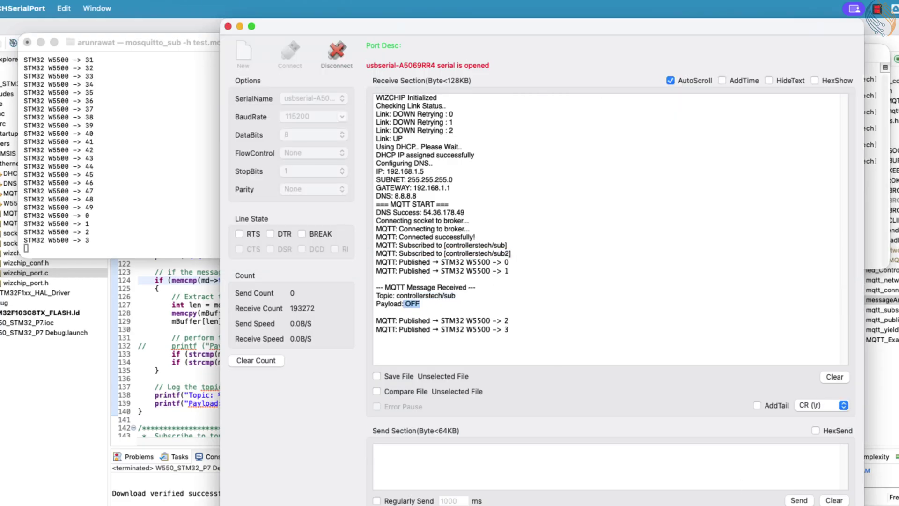
# Publish "Send to topic 2" to controllerstech/sub2 and confirm its topic and payload in the serial log.
pyautogui.press('super+Tab')
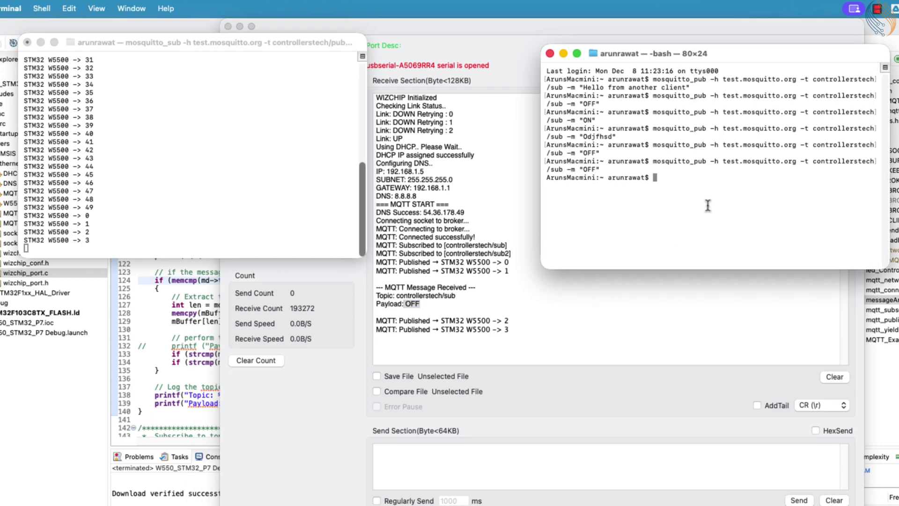
pyautogui.press('Up')
pyautogui.press('Left')
pyautogui.press('Left')
pyautogui.press('Left')
pyautogui.press('Left')
pyautogui.press('Left')
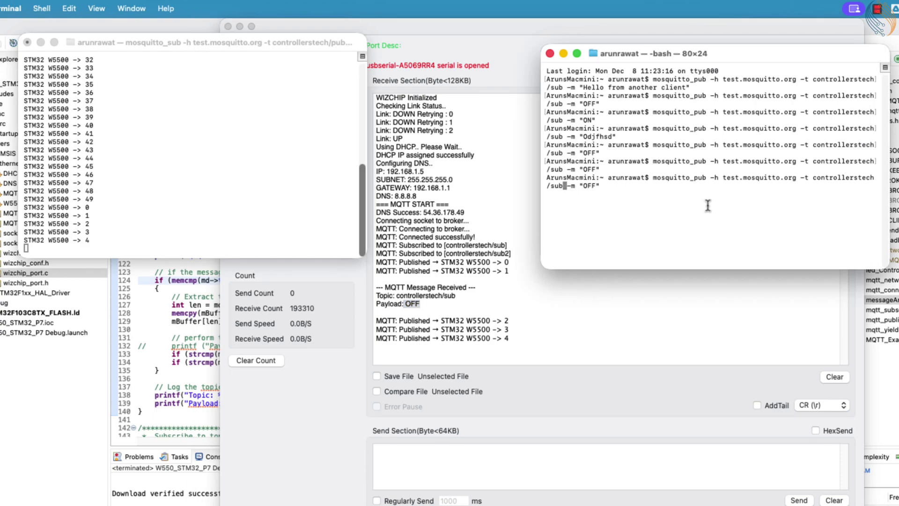
pyautogui.write('2')
pyautogui.press('Right')
pyautogui.write('end to ')
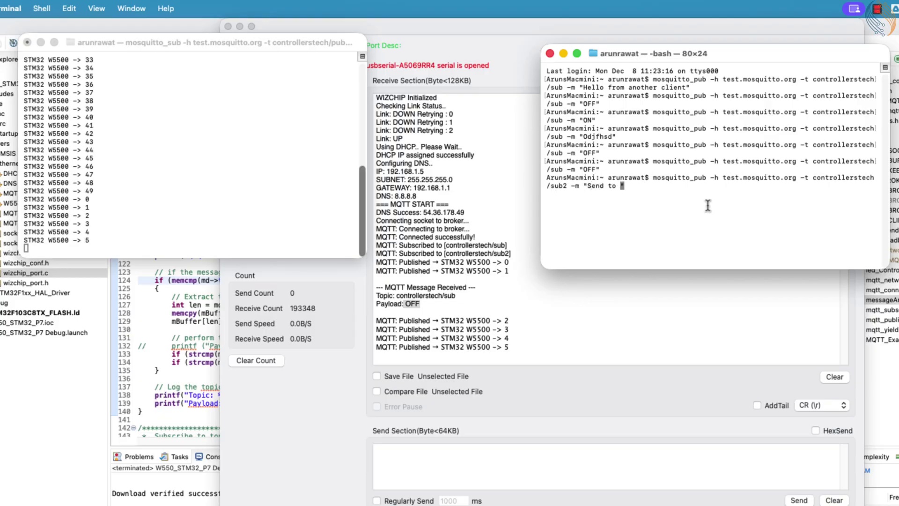
pyautogui.write('topic 2')
pyautogui.press('Return')
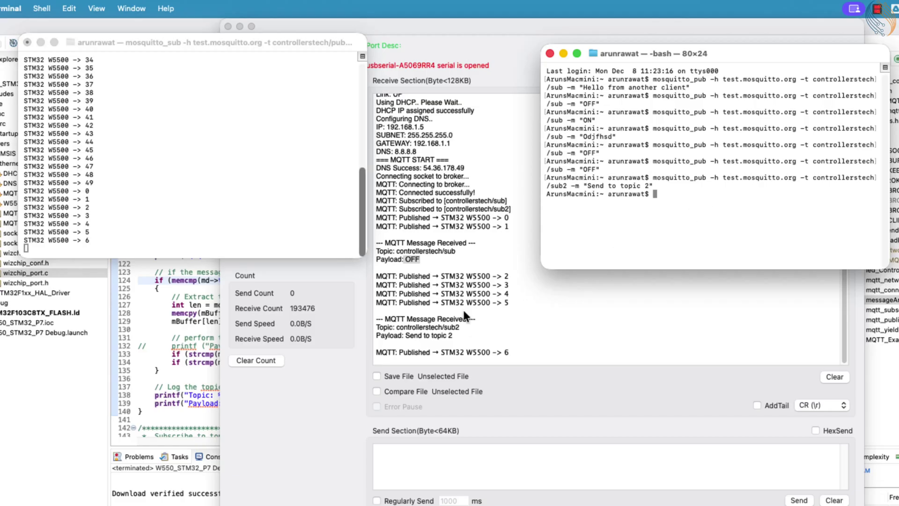
pyautogui.click(407, 324)
pyautogui.moveTo(405, 326); pyautogui.dragTo(464, 329)
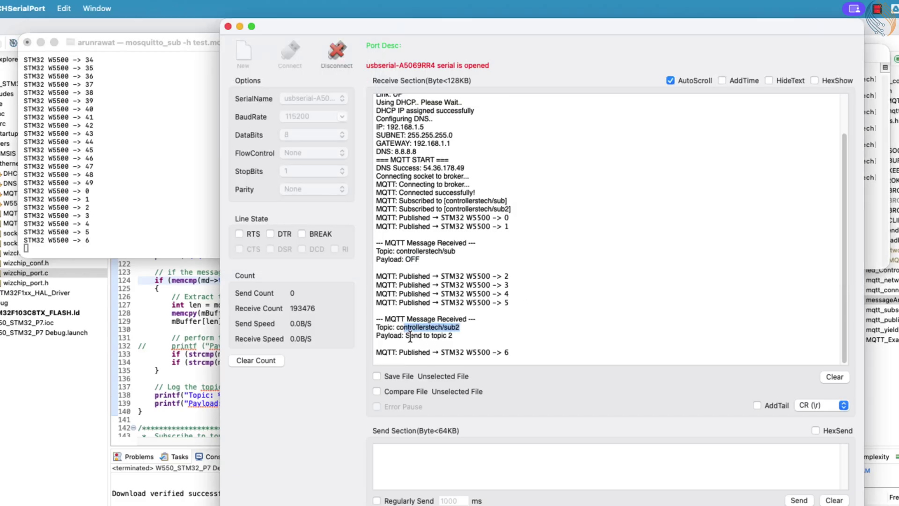
pyautogui.moveTo(405, 335); pyautogui.dragTo(453, 334)
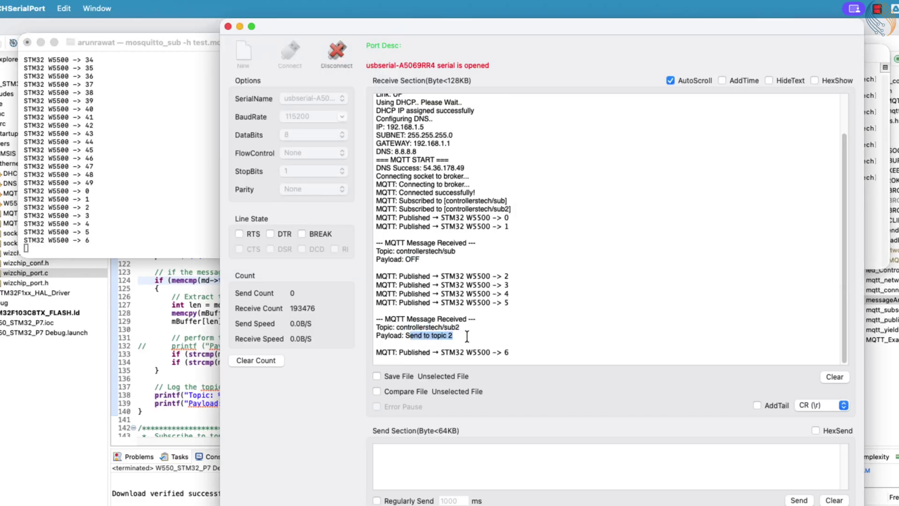
# Publish ON to controllerstech/sub2, confirm it arrives, then review main.c's controllerstech/sub check.
pyautogui.click(867, 215)
pyautogui.press('Up')
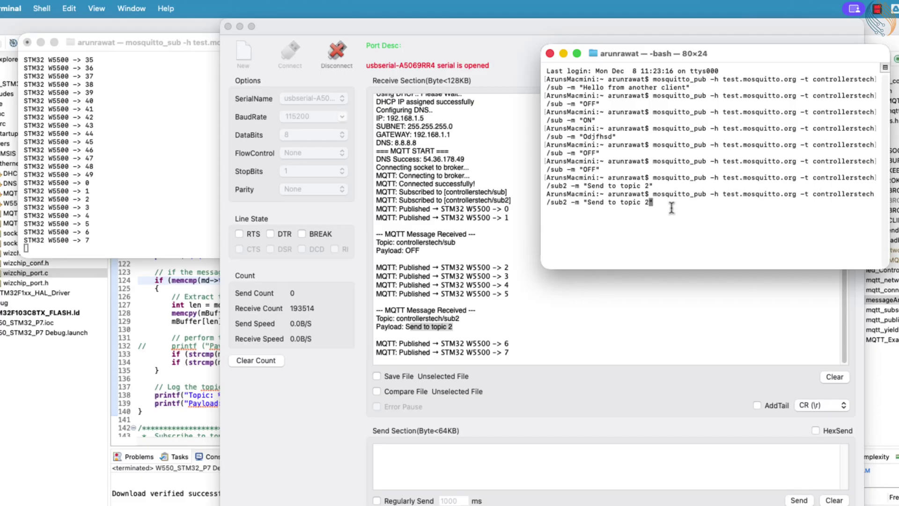
pyautogui.press('BackSpace')
pyautogui.press('BackSpace')
pyautogui.press('BackSpace')
pyautogui.press('BackSpace')
pyautogui.press('BackSpace')
pyautogui.press('BackSpace')
pyautogui.press('BackSpace')
pyautogui.press('BackSpace')
pyautogui.press('BackSpace')
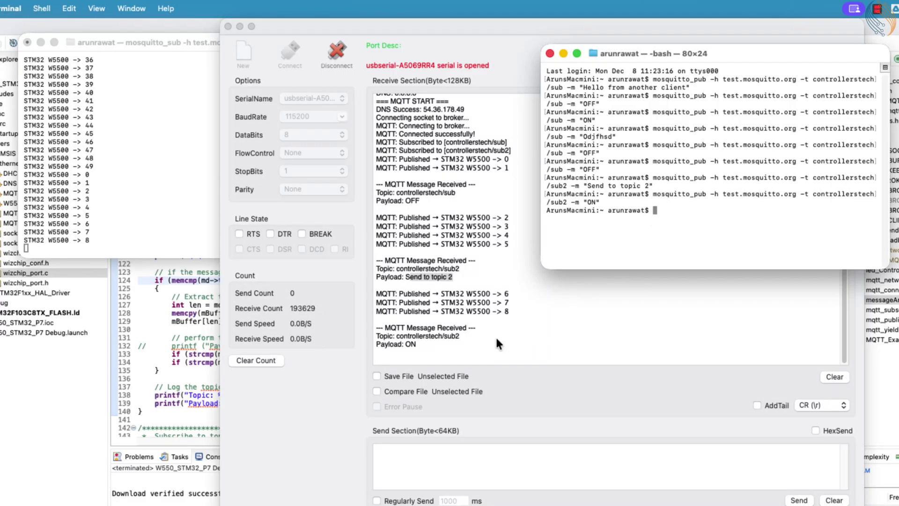
pyautogui.click(404, 335)
pyautogui.moveTo(419, 329); pyautogui.dragTo(445, 334)
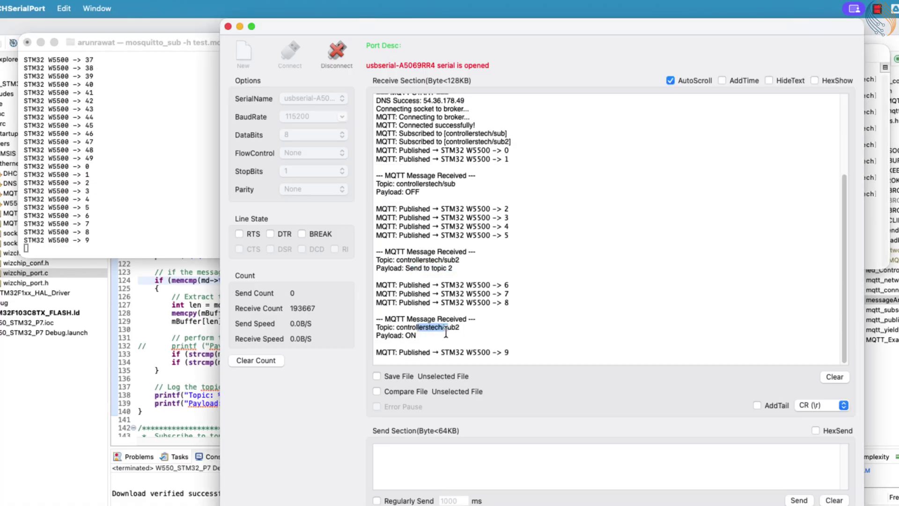
pyautogui.click(164, 316)
pyautogui.moveTo(139, 279)
pyautogui.mouseDown()
pyautogui.moveTo(416, 279)
pyautogui.moveTo(337, 281)
pyautogui.mouseUp()
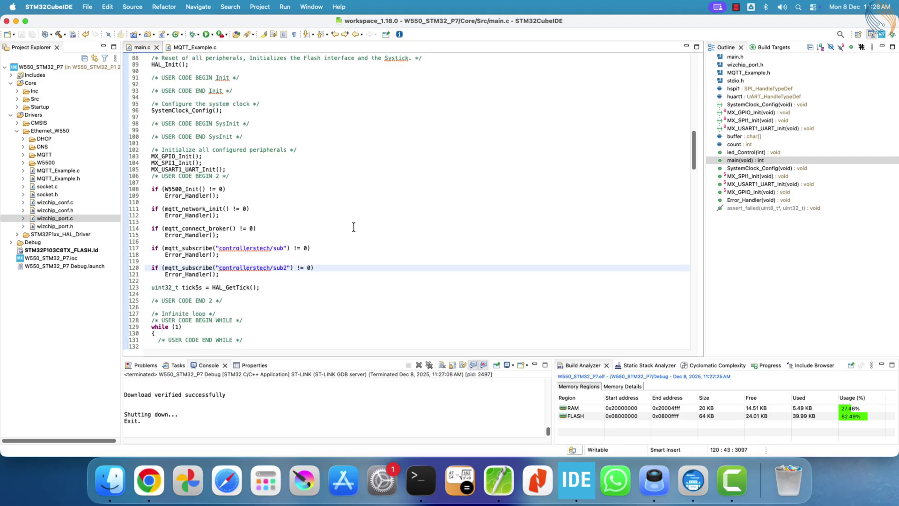
# Raise the Terminal windows showing controllerstech/pub counts and the sub/sub2 publish commands.
pyautogui.click(420, 480)
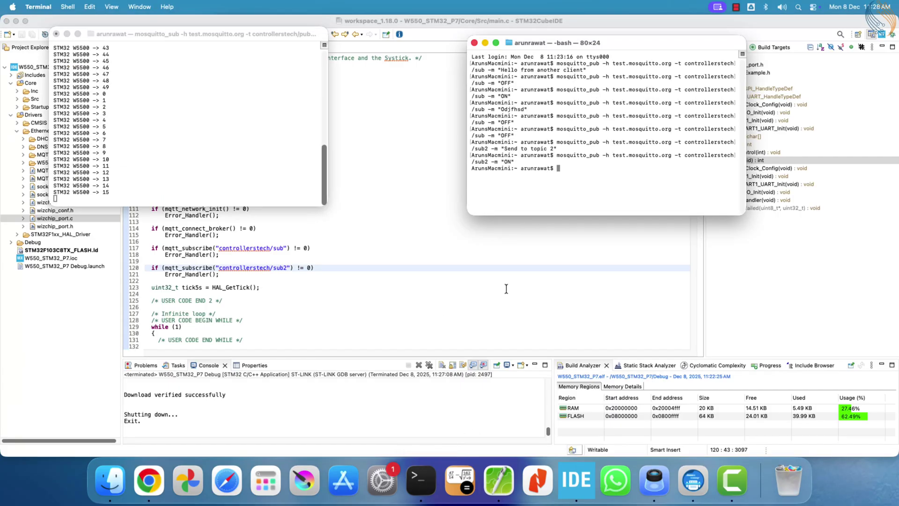